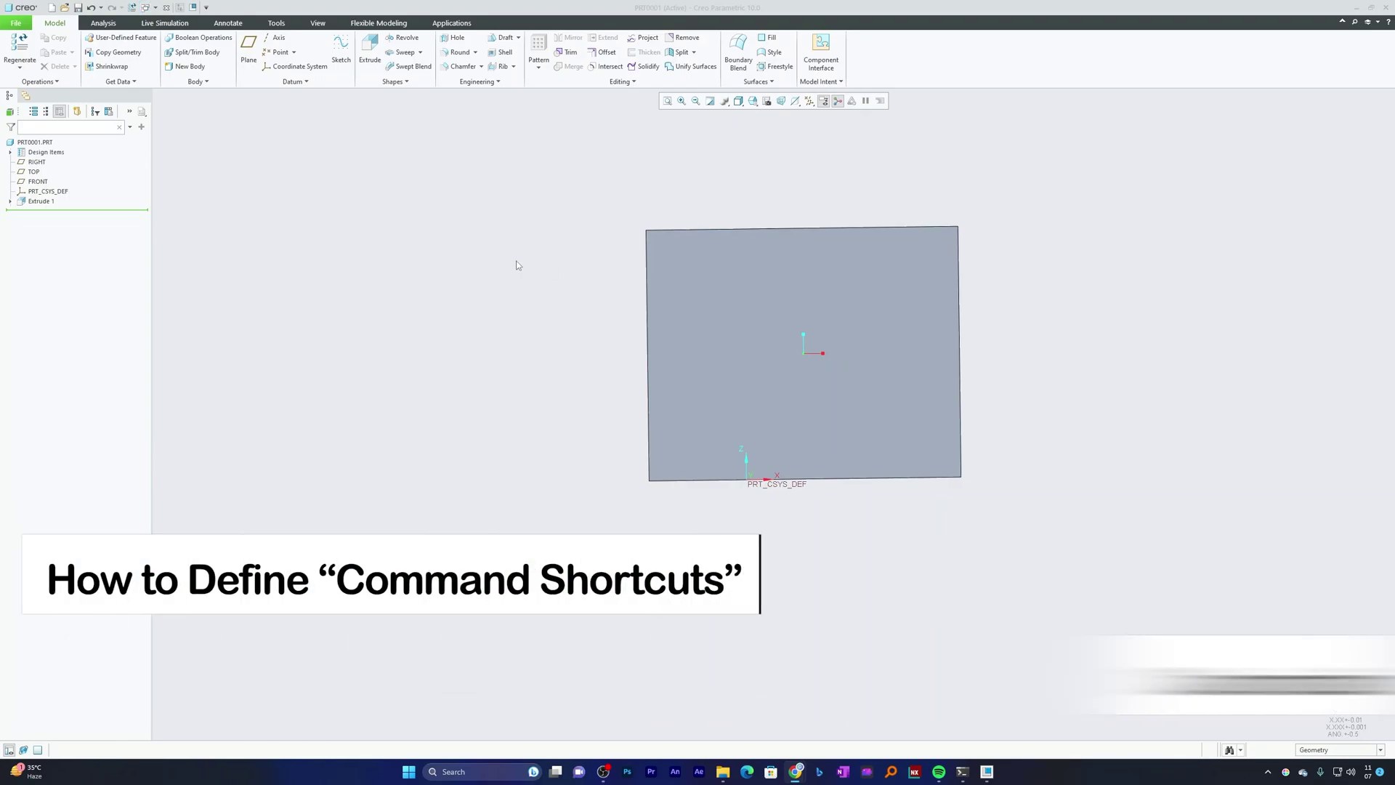
- Select the extruded block, restore its default orientation with Ctrl+D, and orbit it to a 3-D view
click(735, 285)
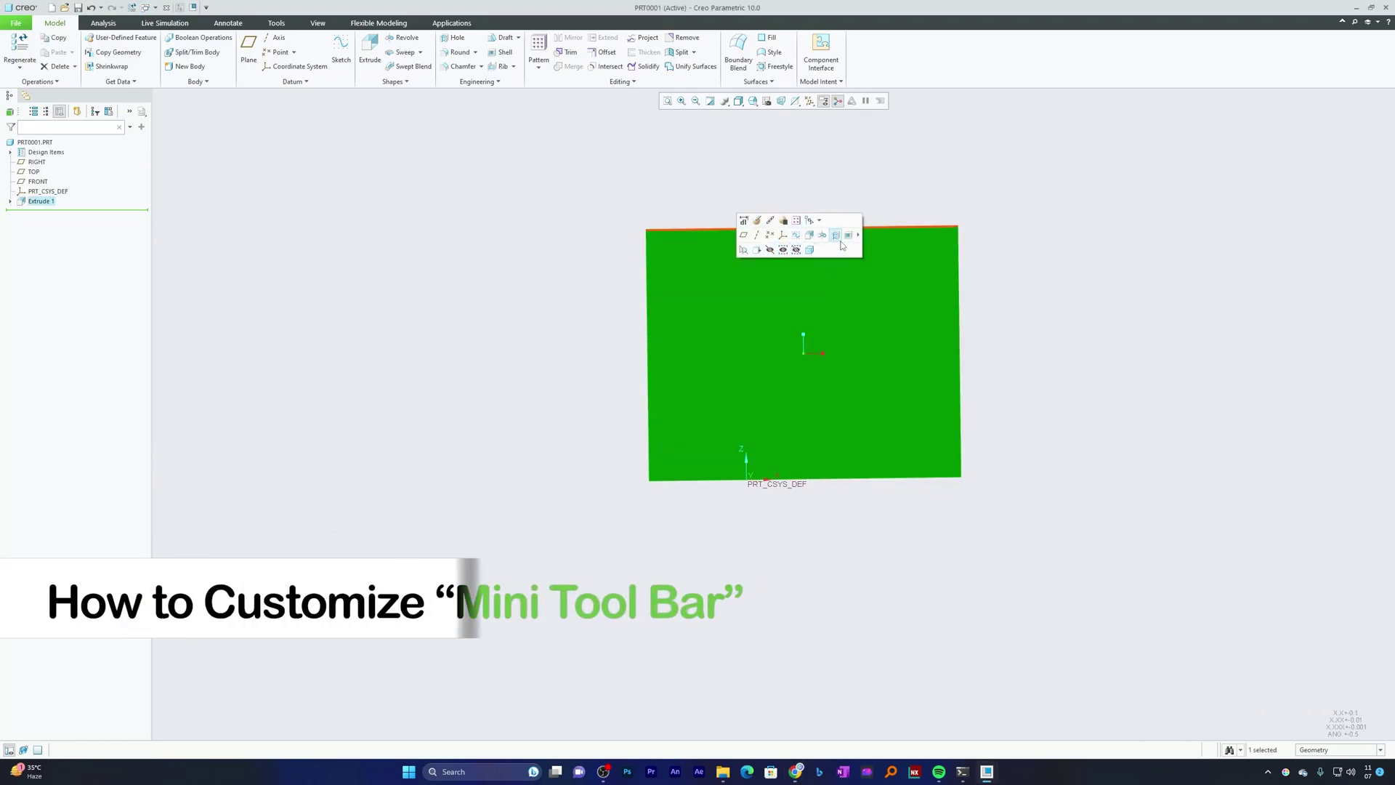
click(237, 190)
key(ctrl+d)
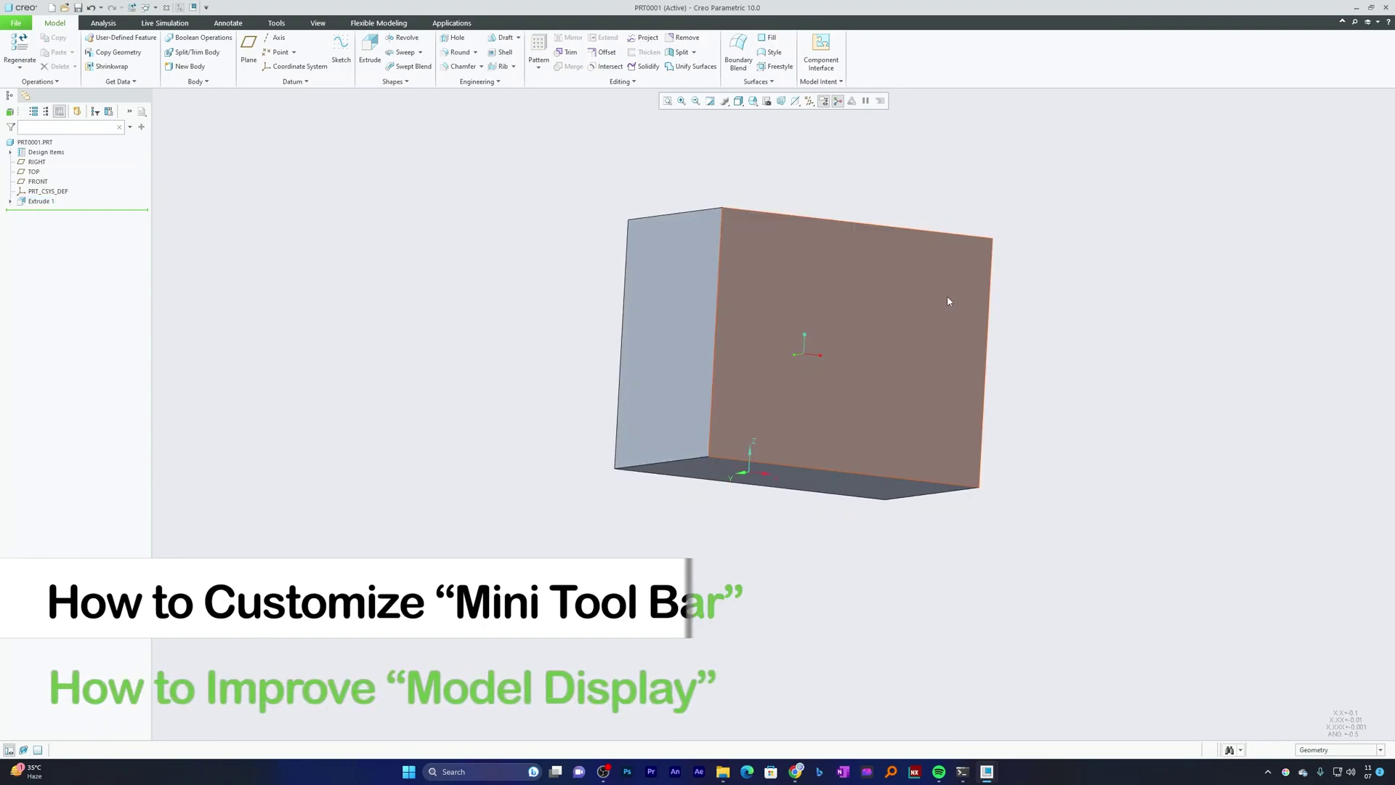
middle_drag(948, 301, 1044, 352)
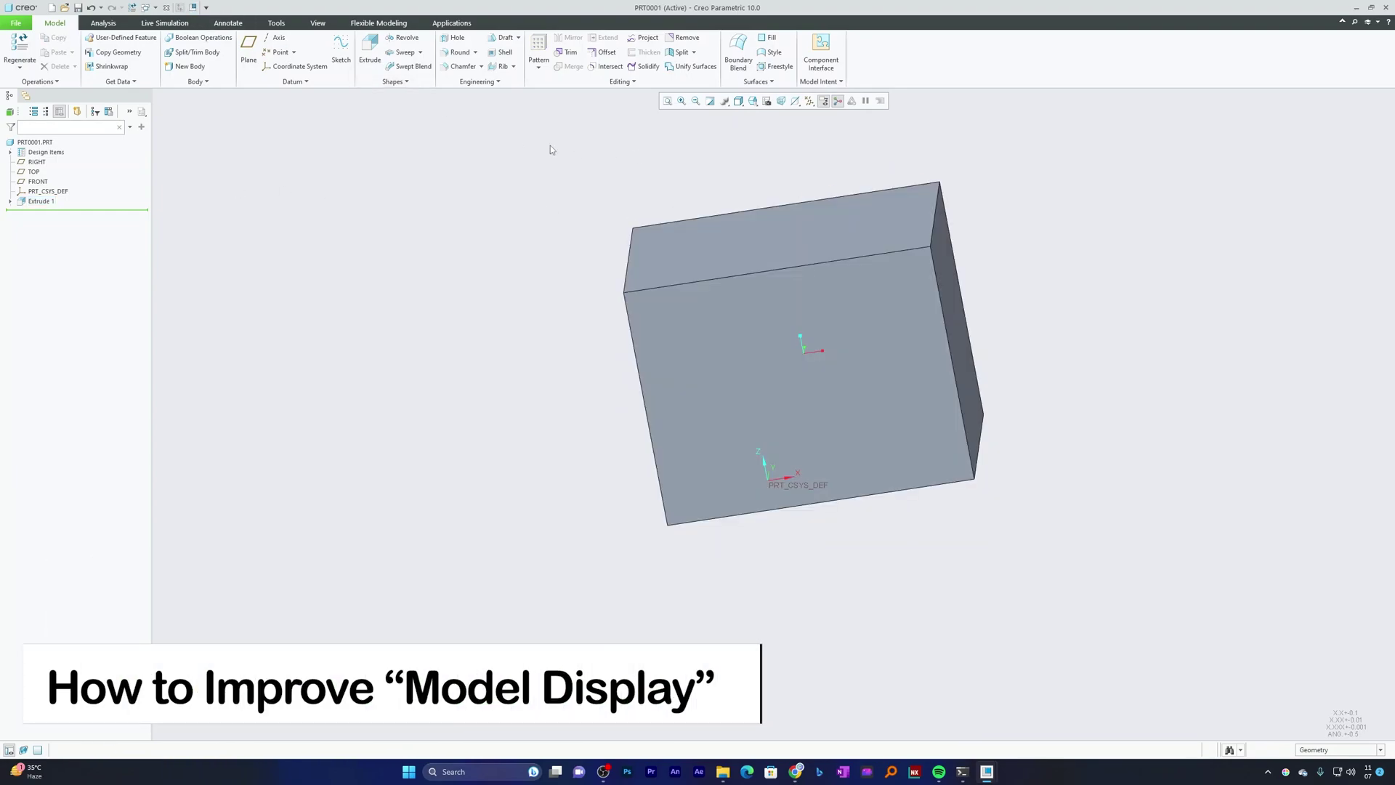
- Open the Creo Options dialog from the File menu
click(16, 23)
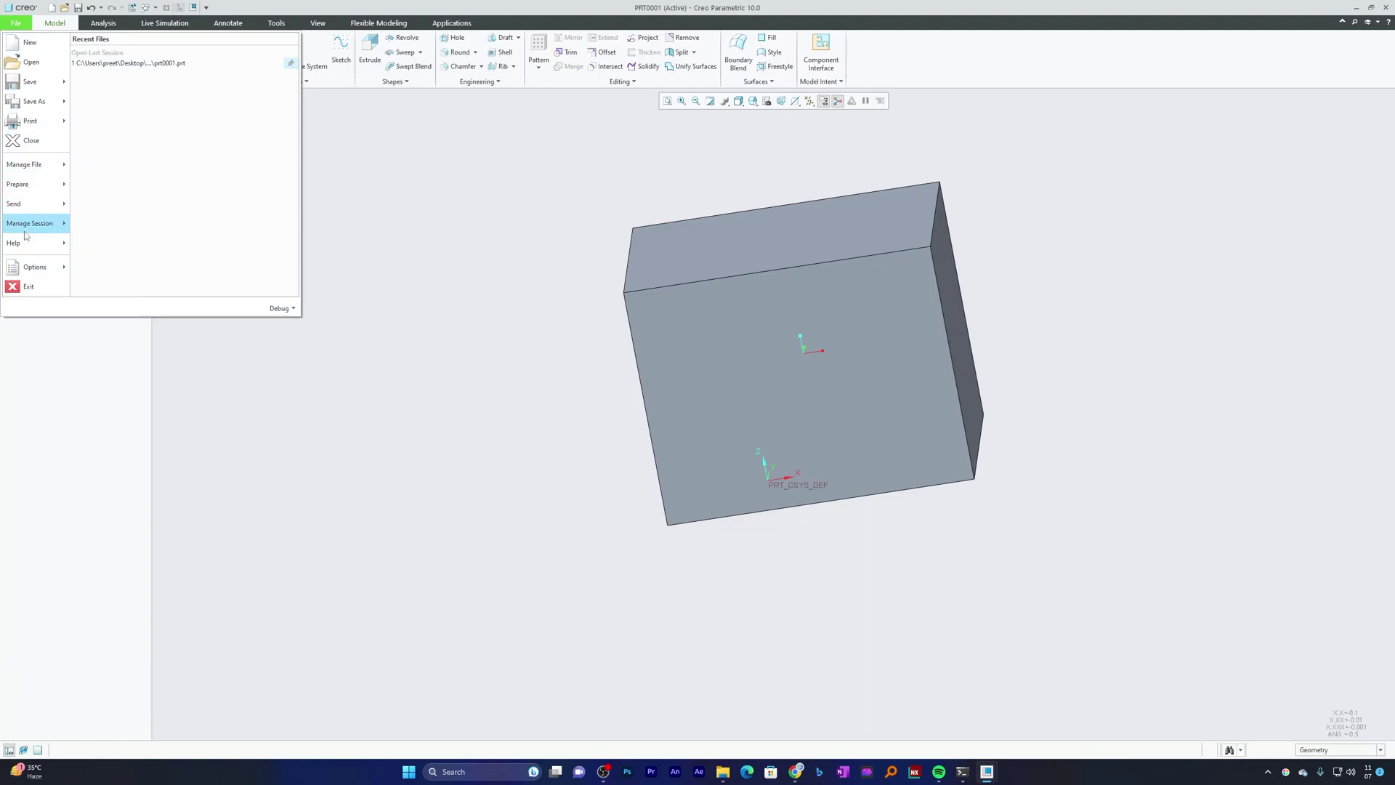
click(31, 266)
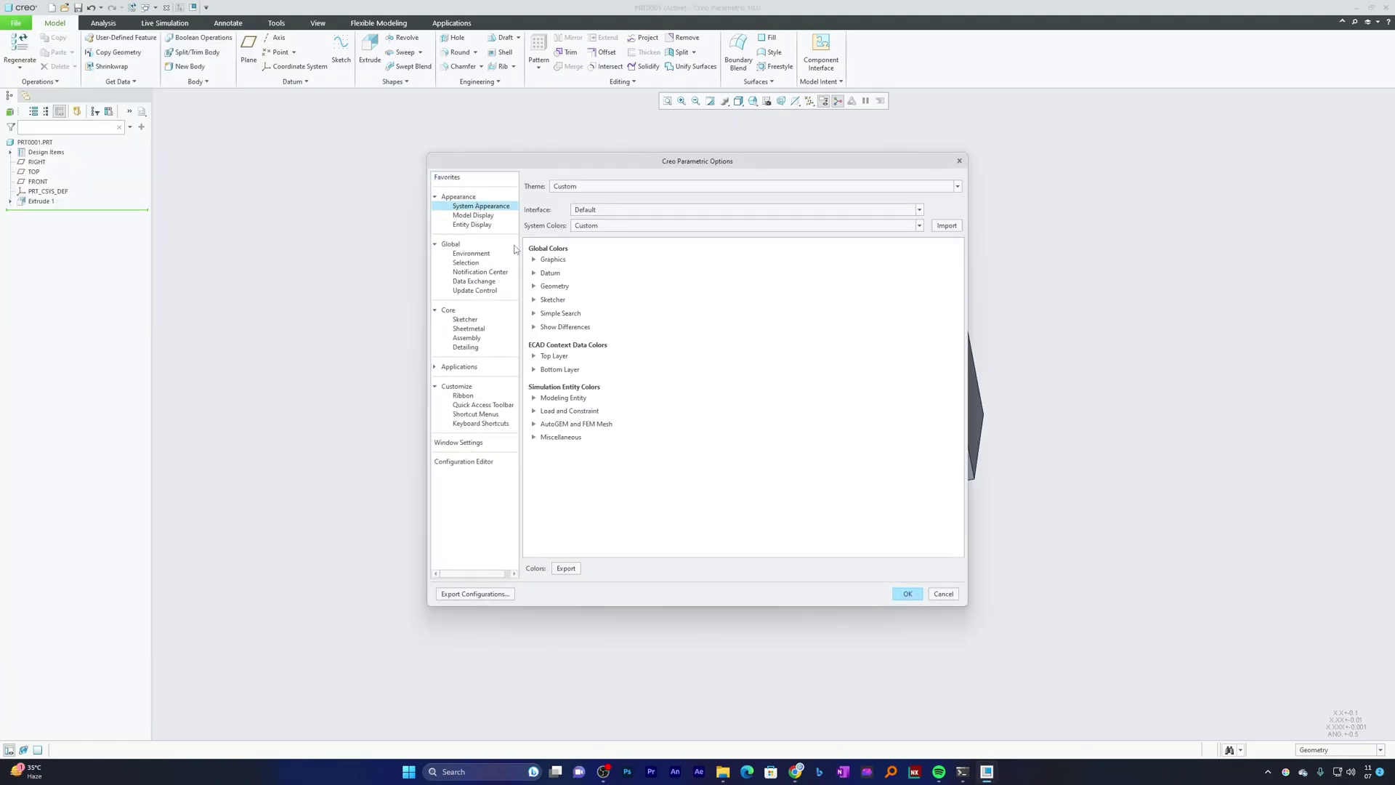
key(Escape)
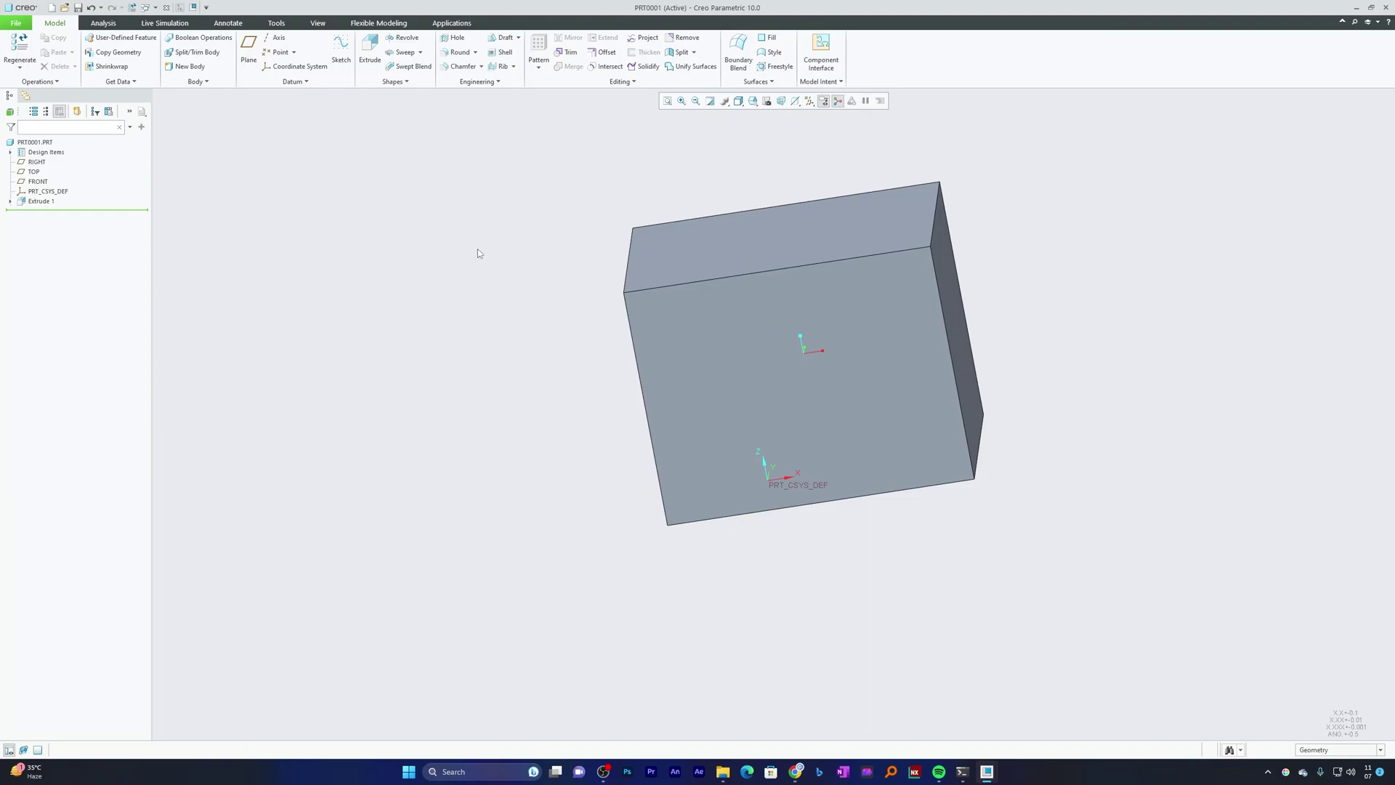
click(16, 23)
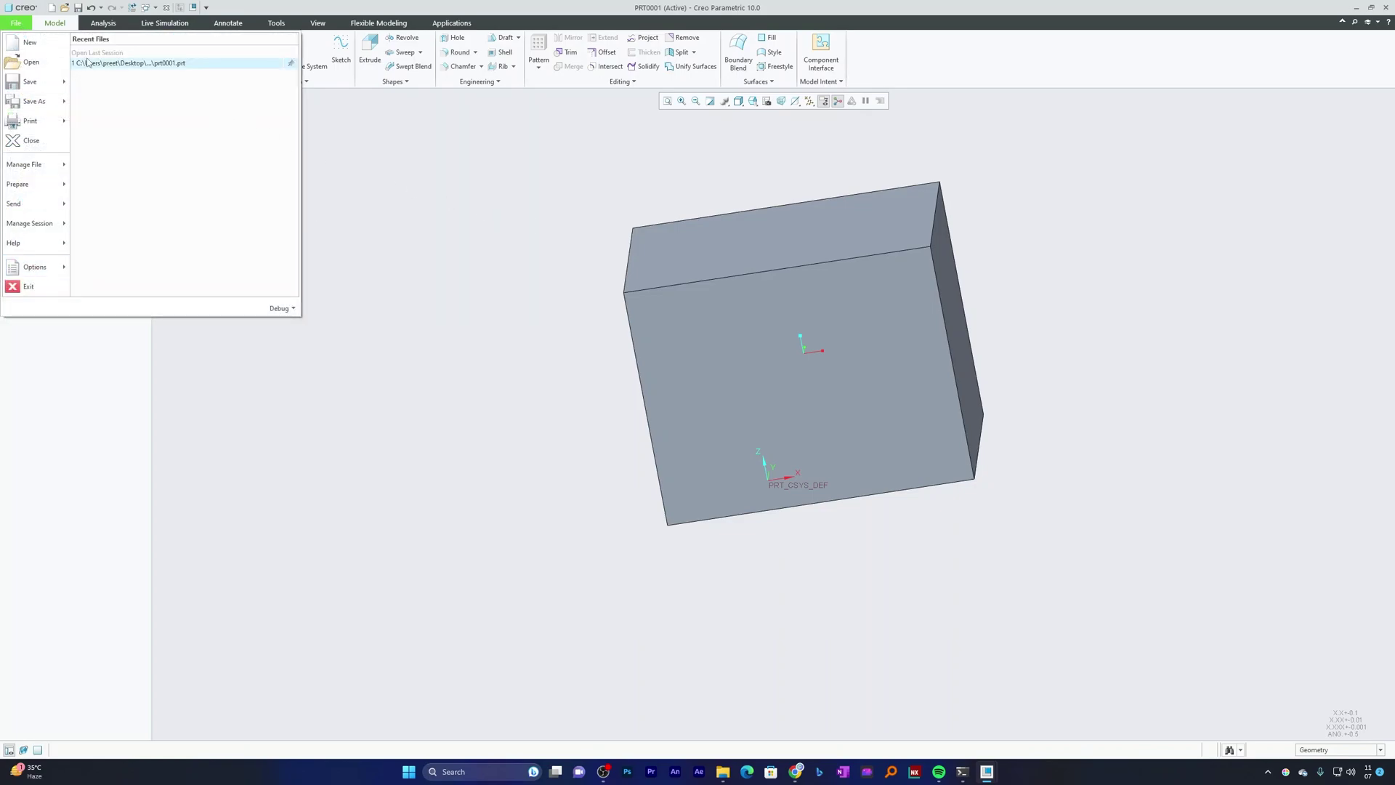
click(21, 28)
click(20, 28)
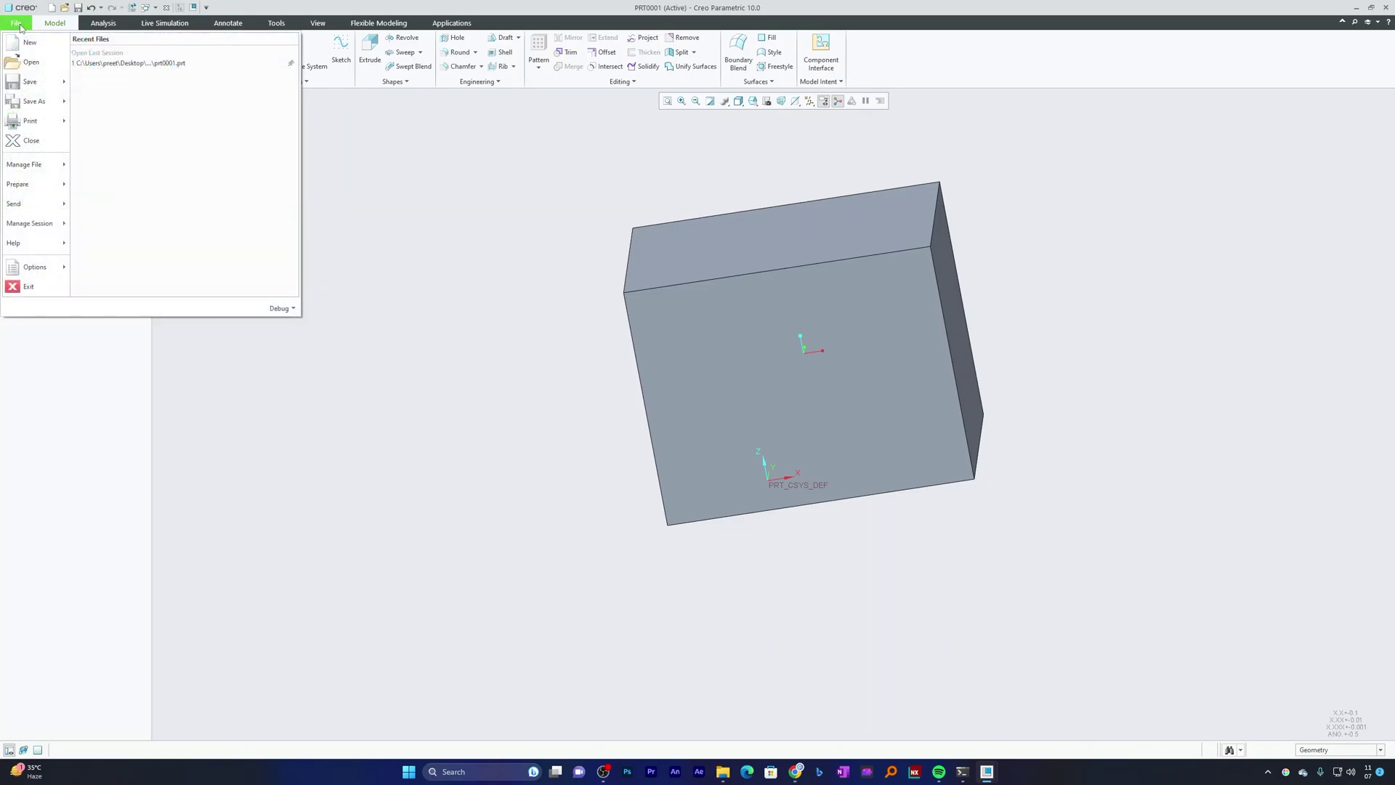
click(35, 267)
- Show the Configuration Editor list, widening the dialog and the Value column to read full values
click(481, 462)
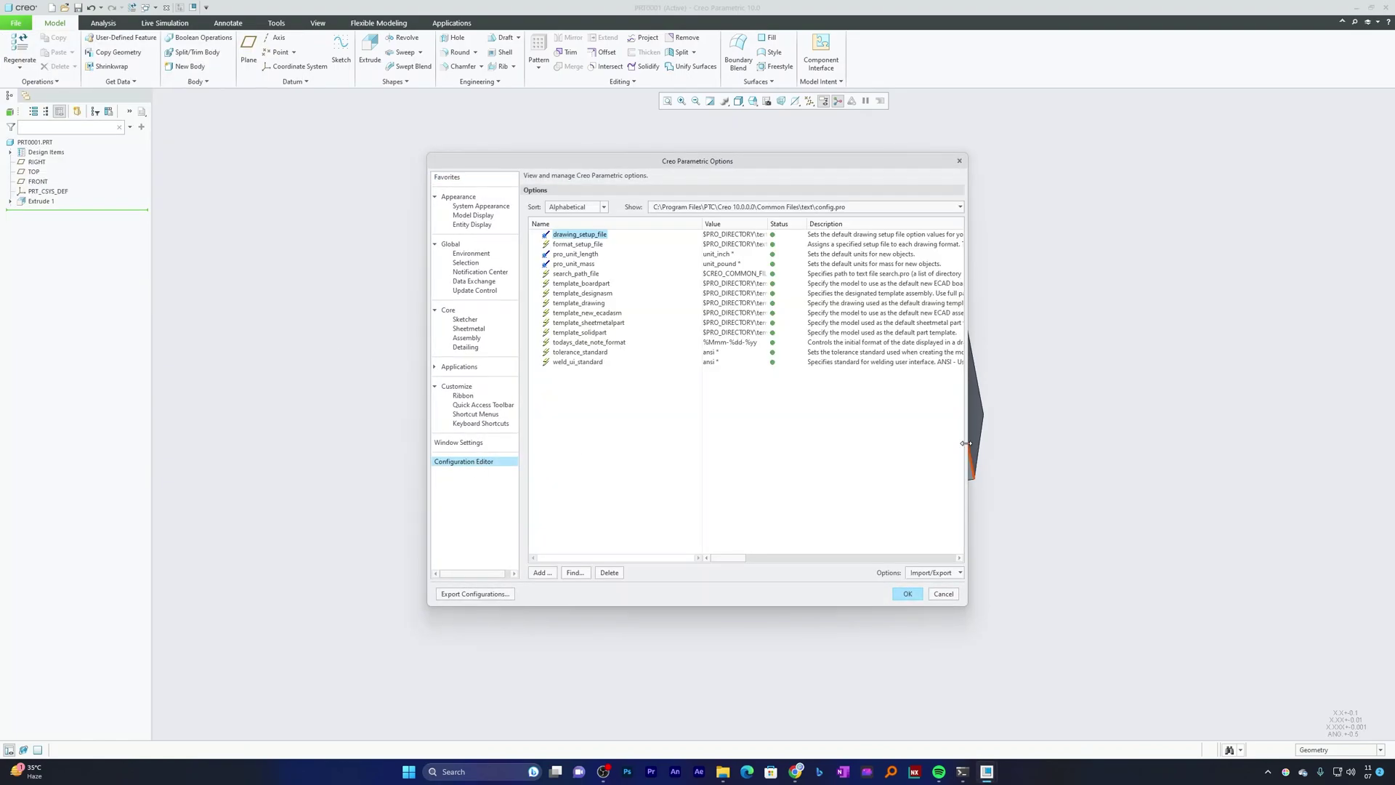
drag(965, 443, 1228, 437)
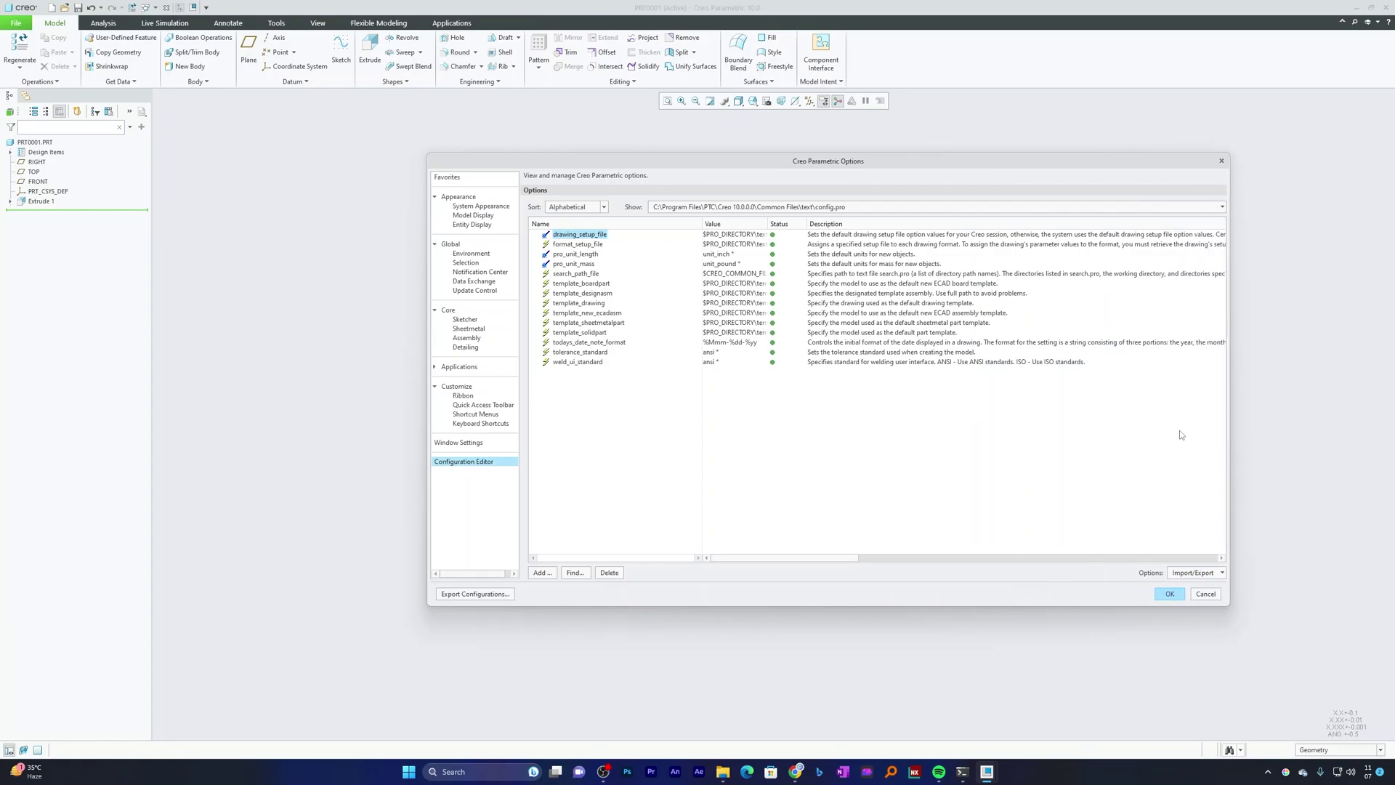
drag(772, 224, 904, 226)
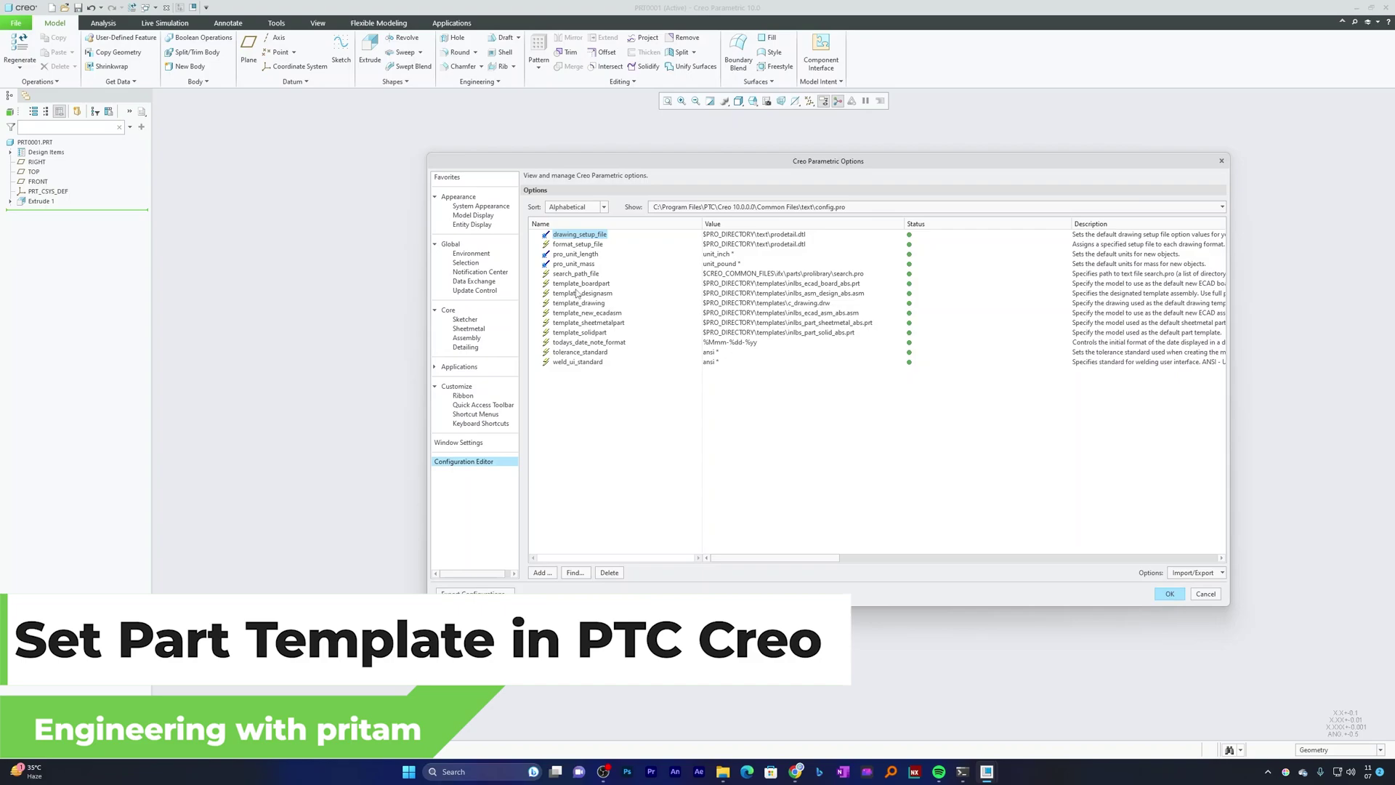
- Close Options and create a new part with the default template
click(1221, 160)
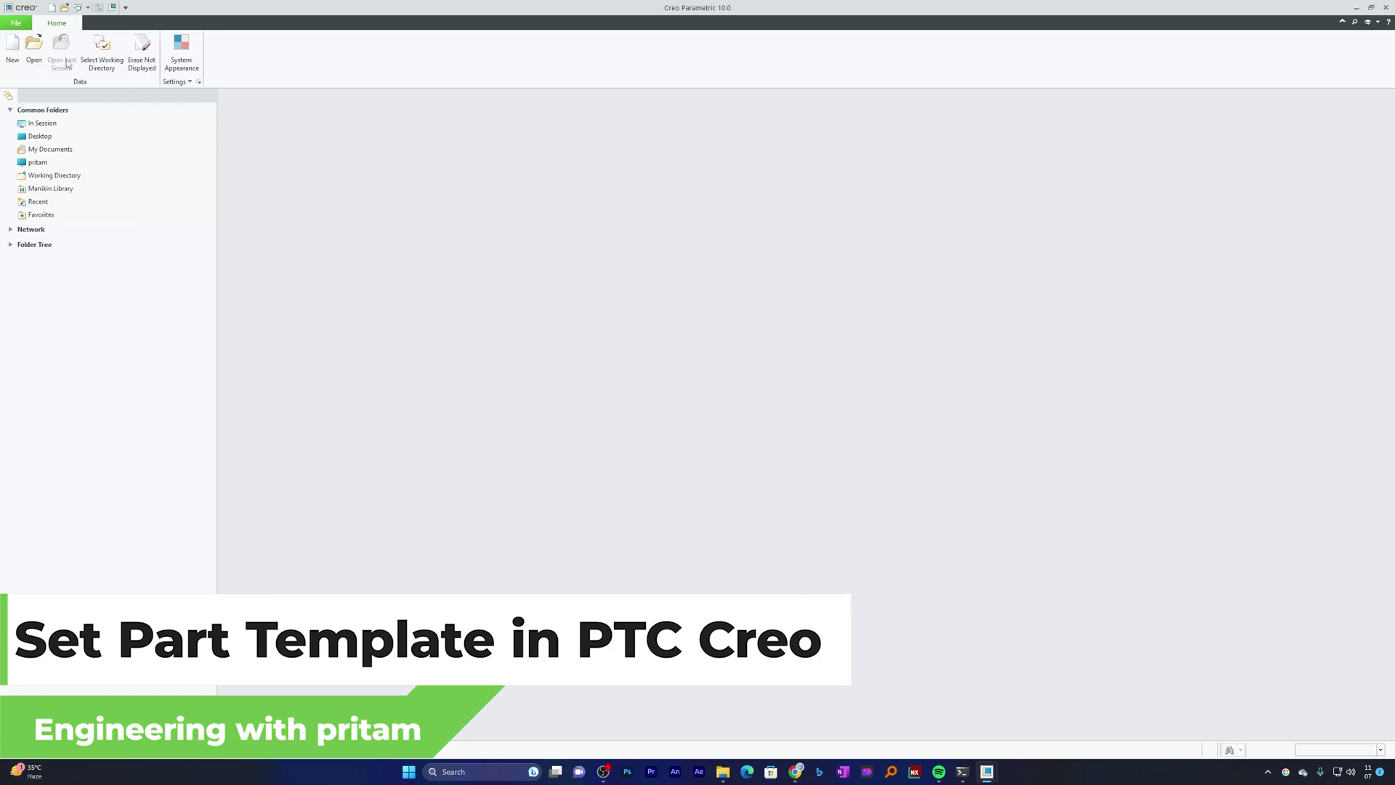
click(20, 57)
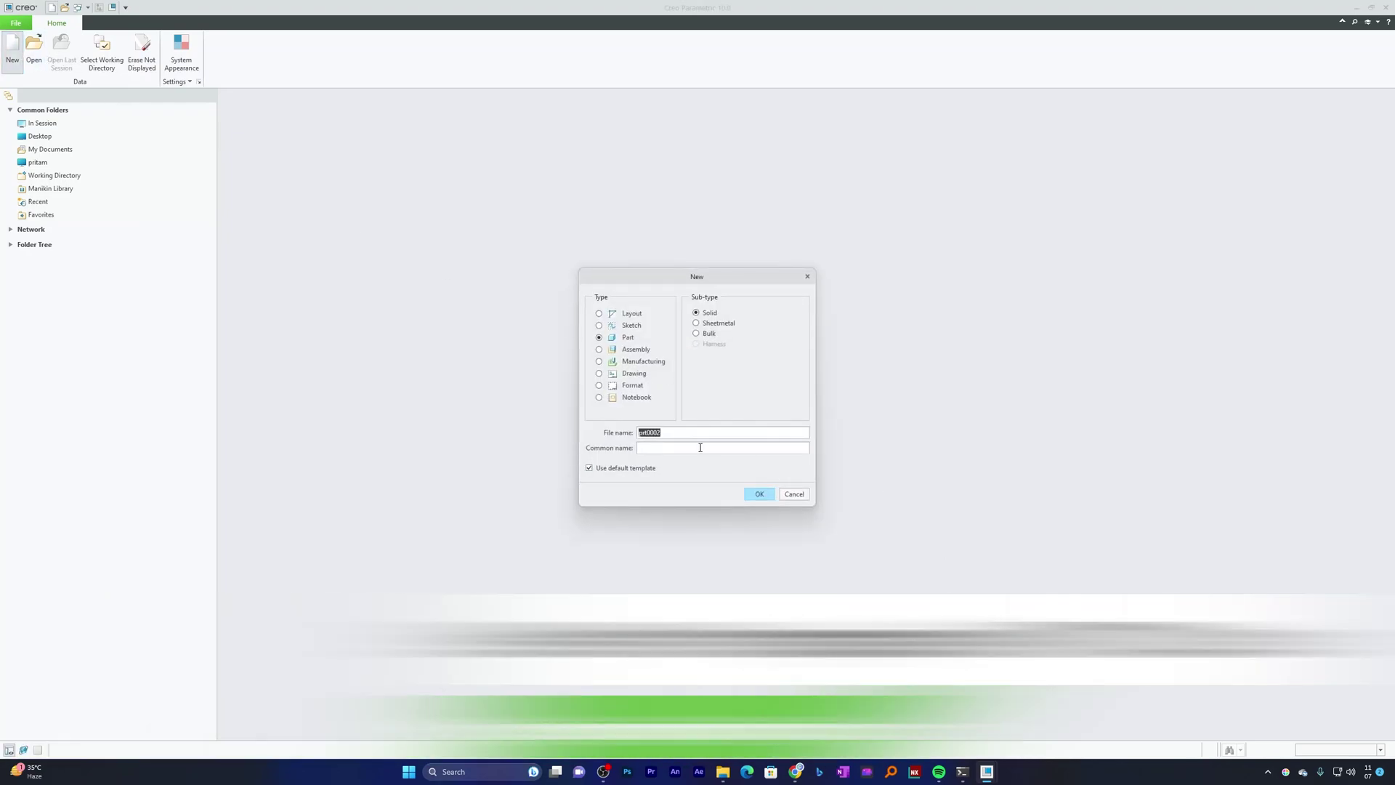
click(758, 494)
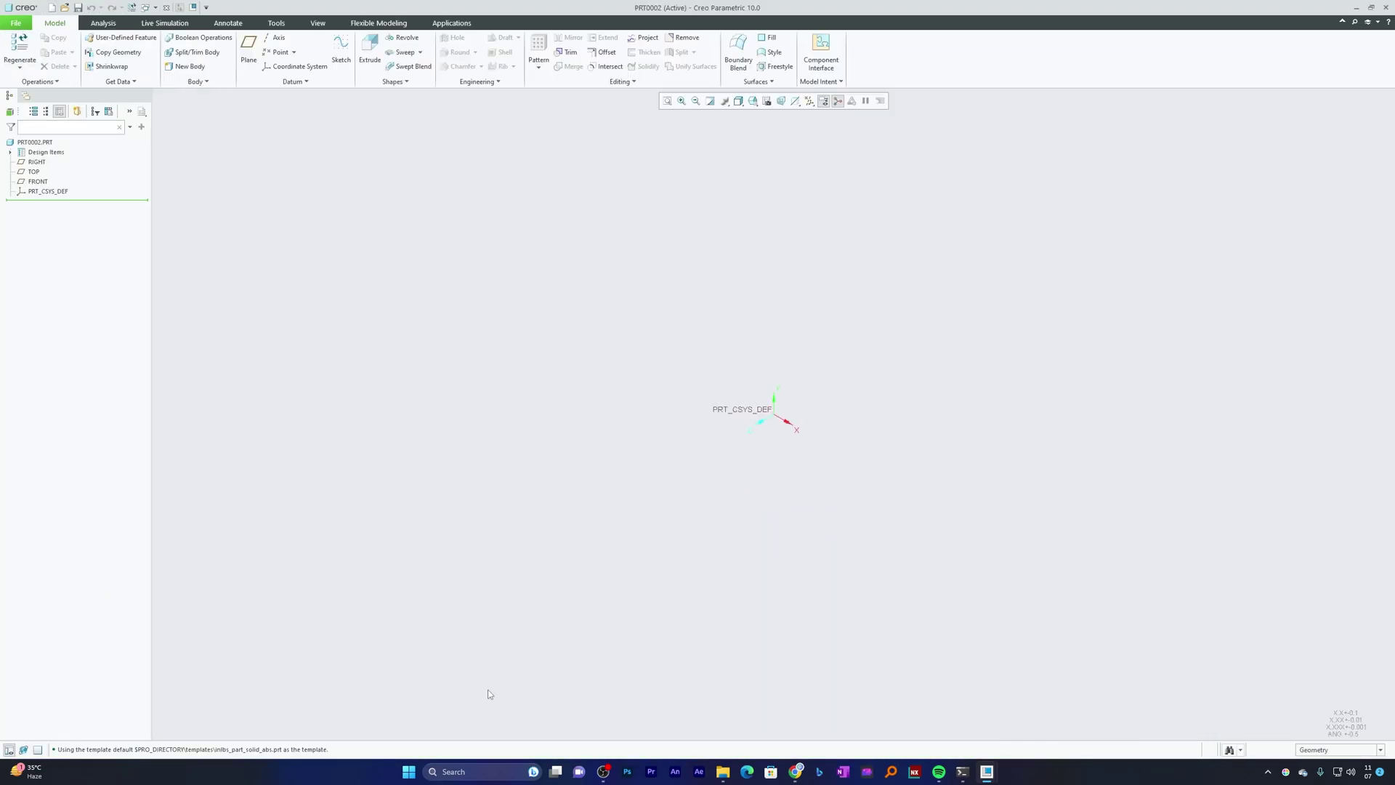
drag(216, 750, 256, 751)
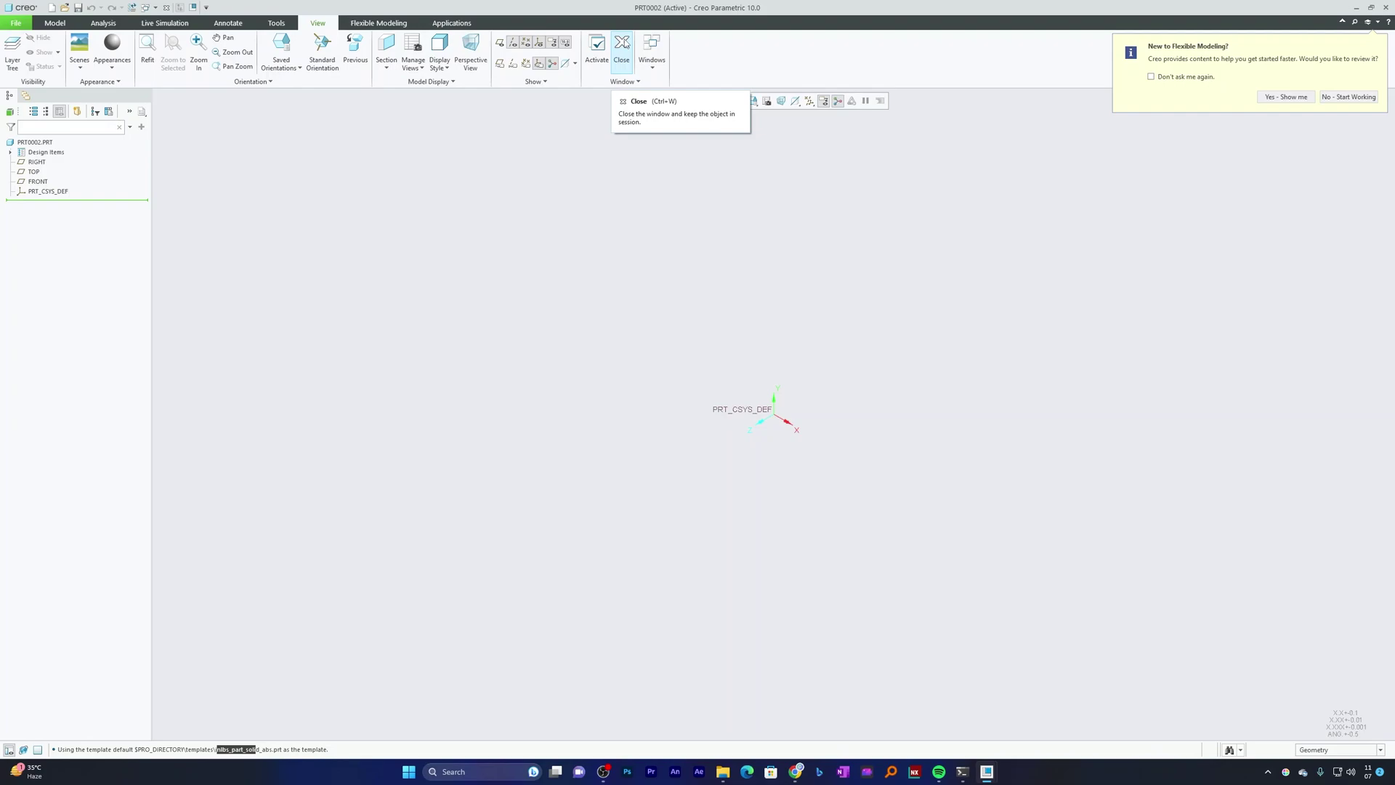
- Close the new part and erase PRT0001 and PRT0002 from the session
click(626, 45)
click(141, 51)
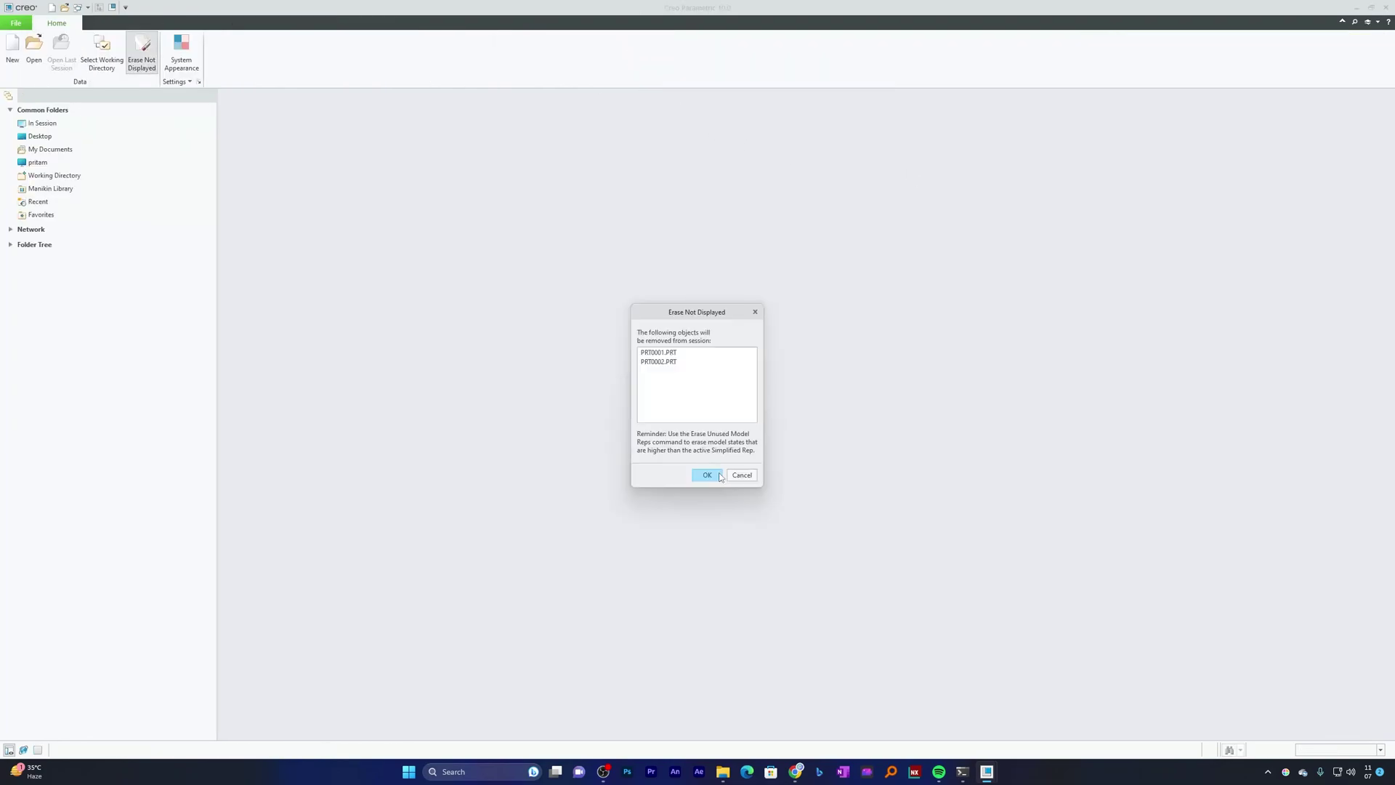
click(719, 476)
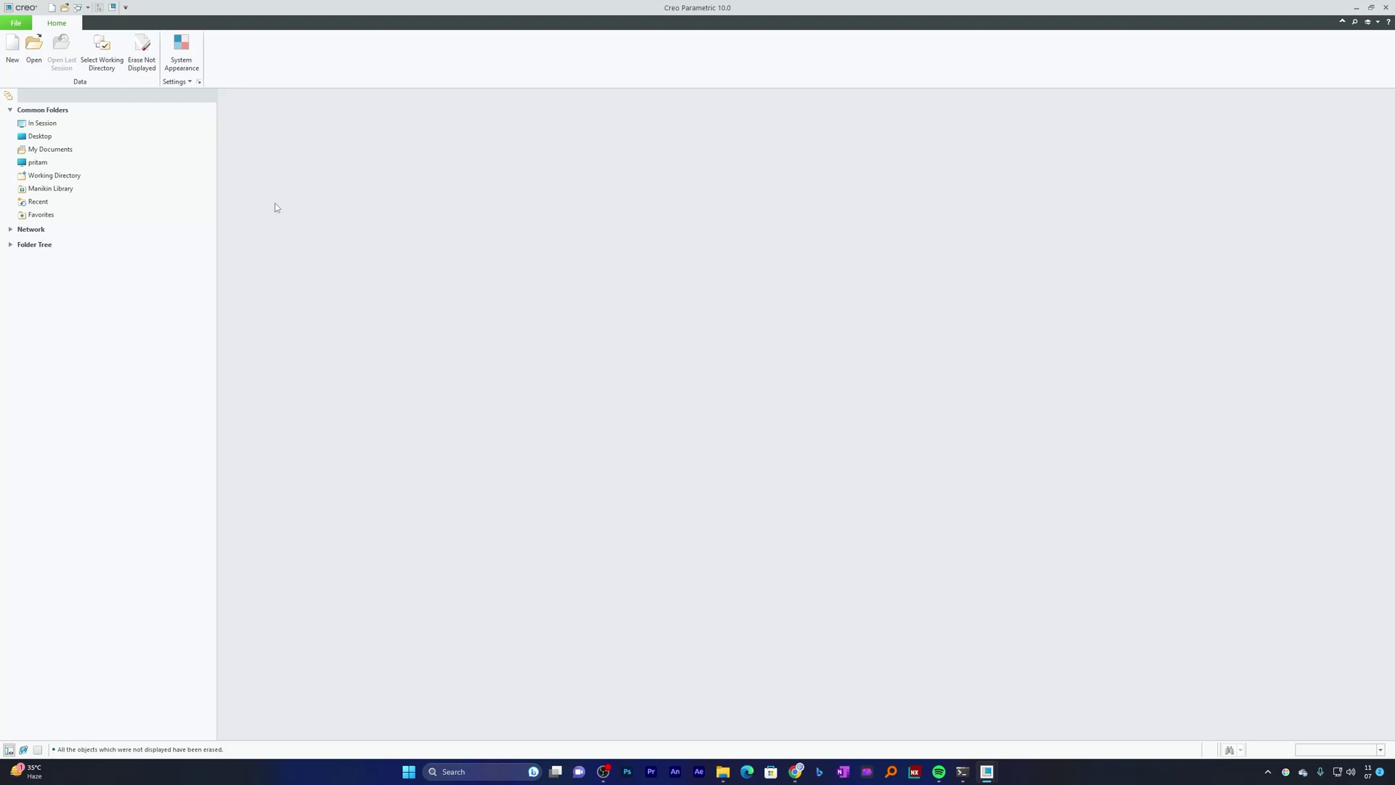
click(16, 22)
click(22, 42)
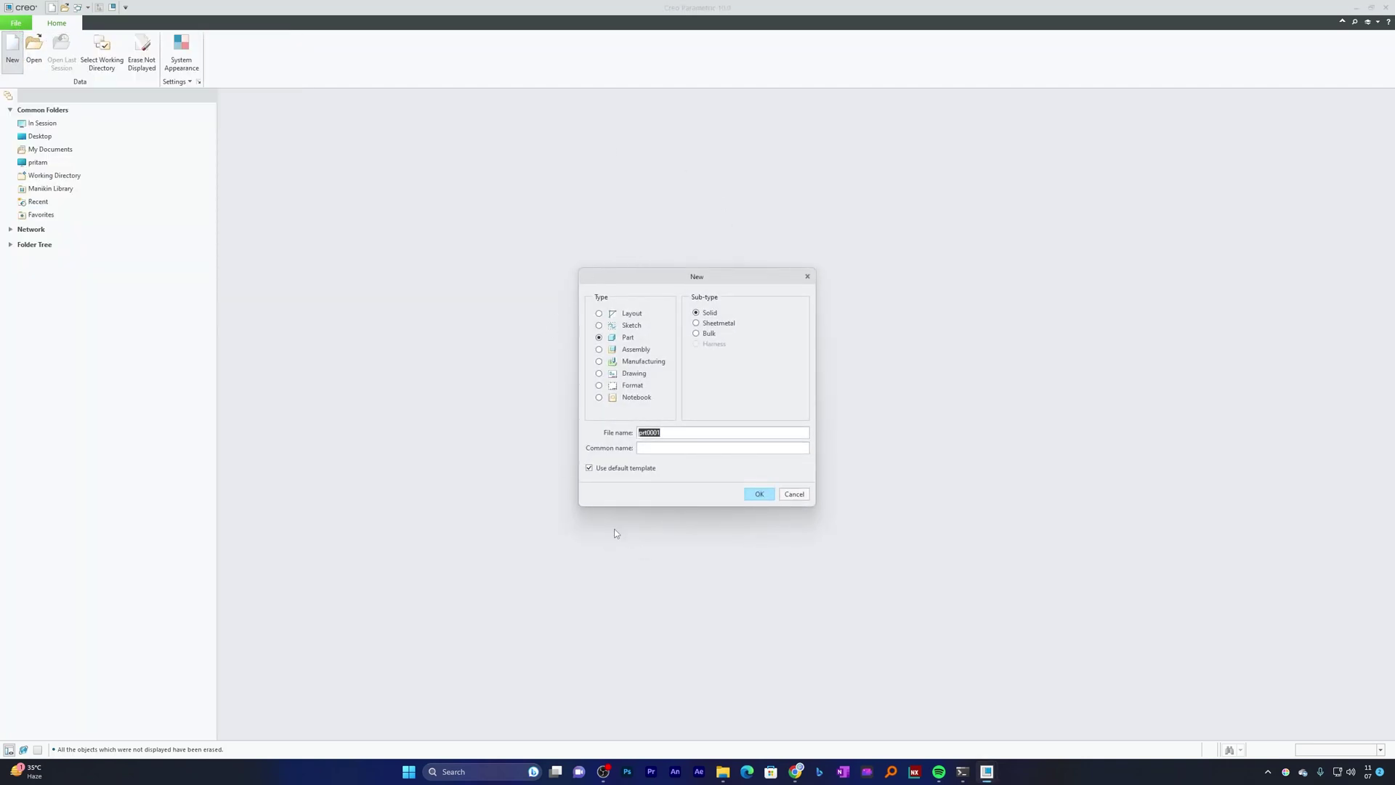
click(589, 468)
click(768, 494)
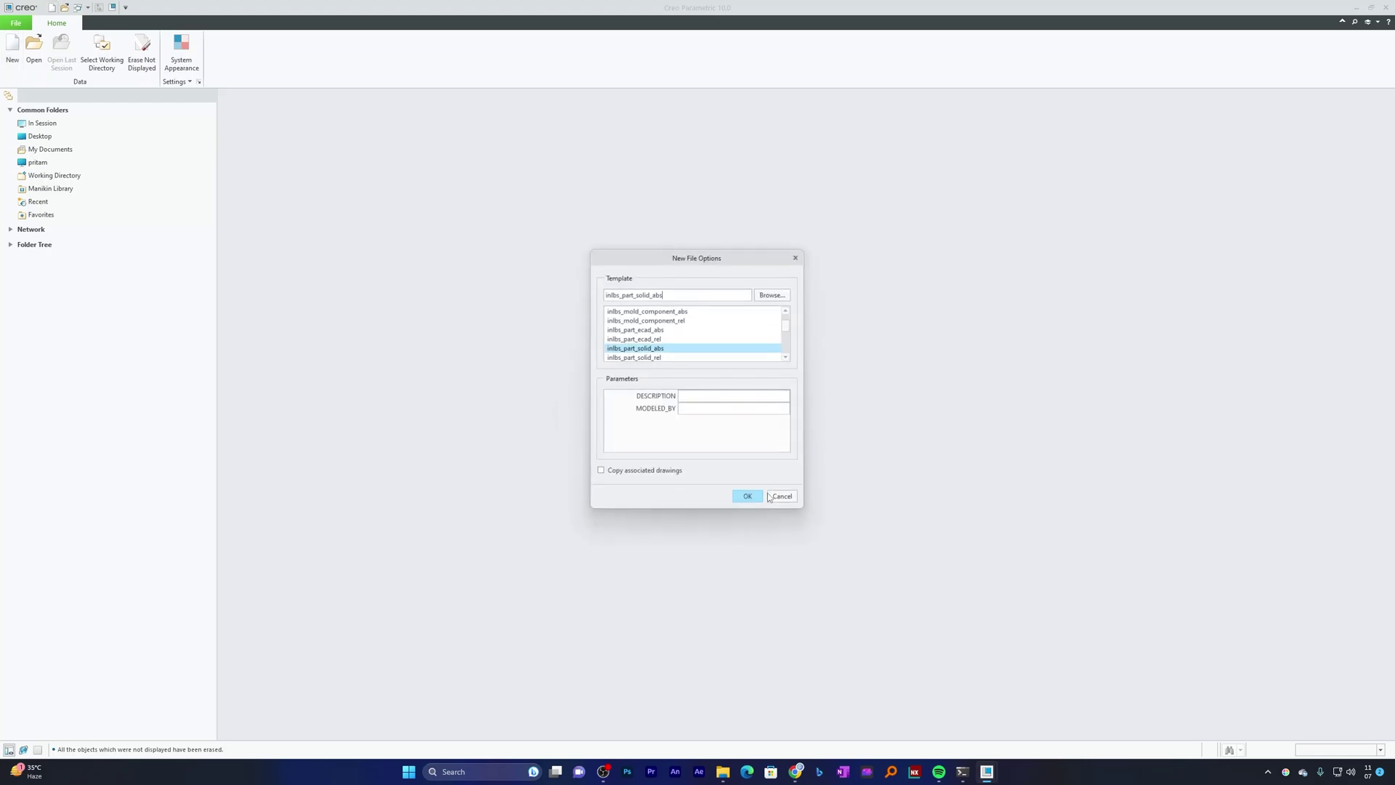
drag(784, 331, 785, 343)
click(654, 326)
scroll(663, 354, up, 1)
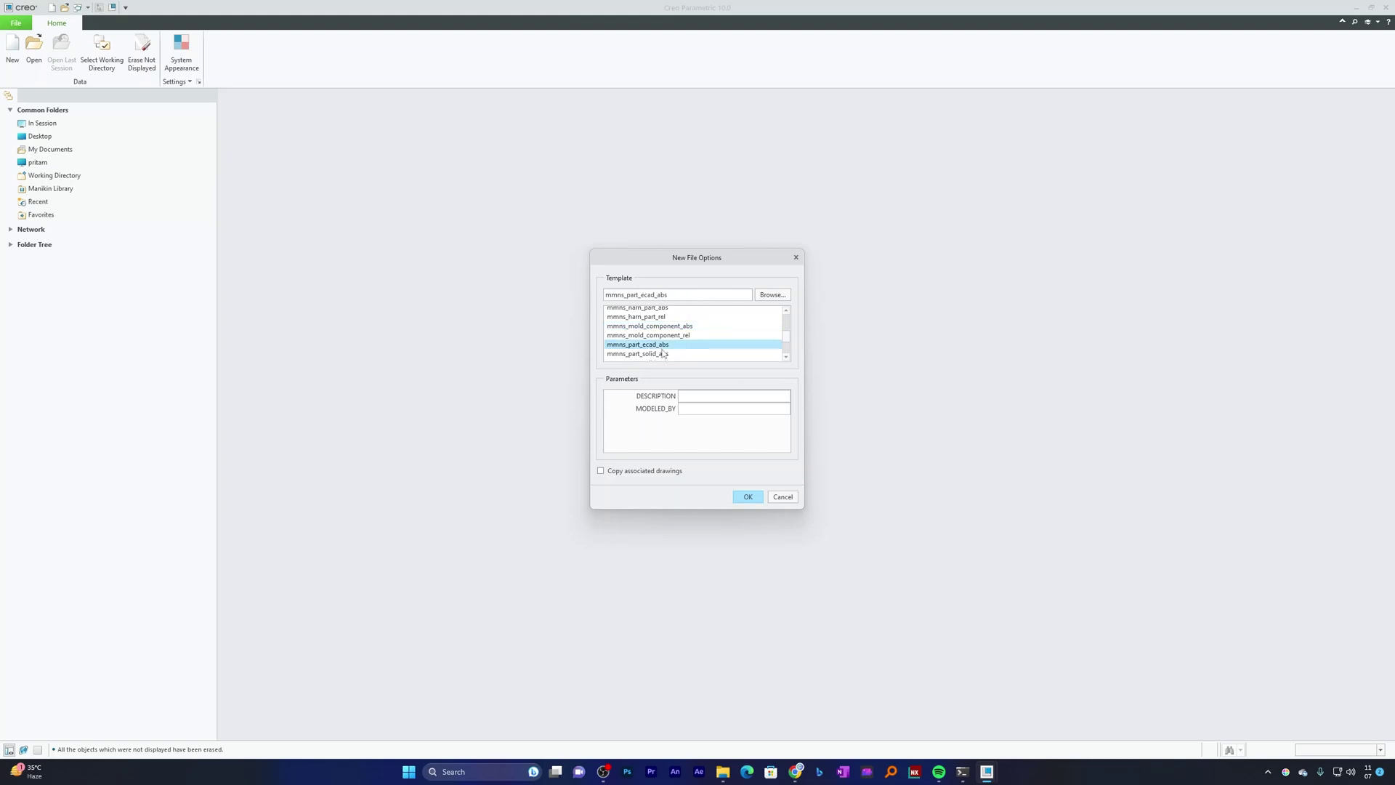
click(792, 499)
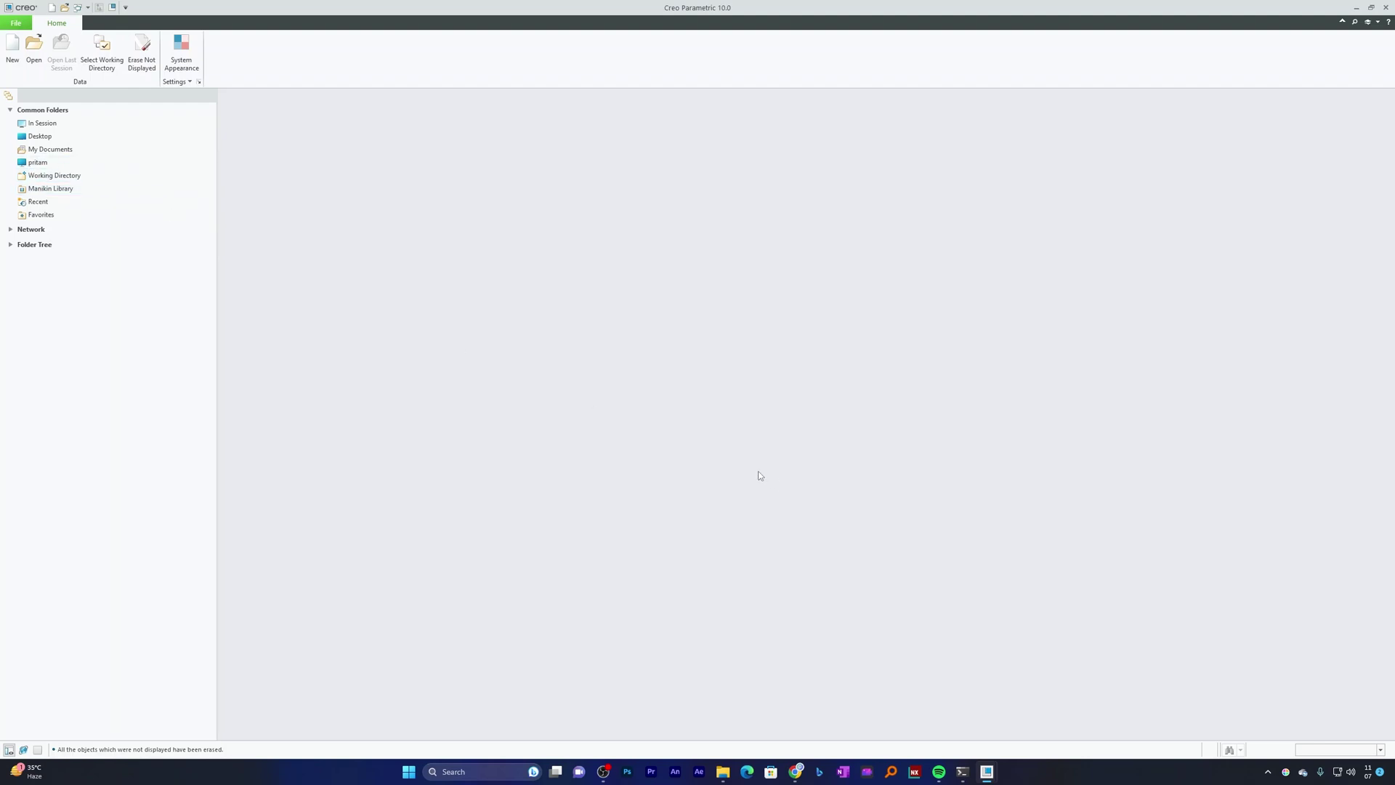
- In the Configuration Editor, open the value choices for template_solidpart
click(29, 24)
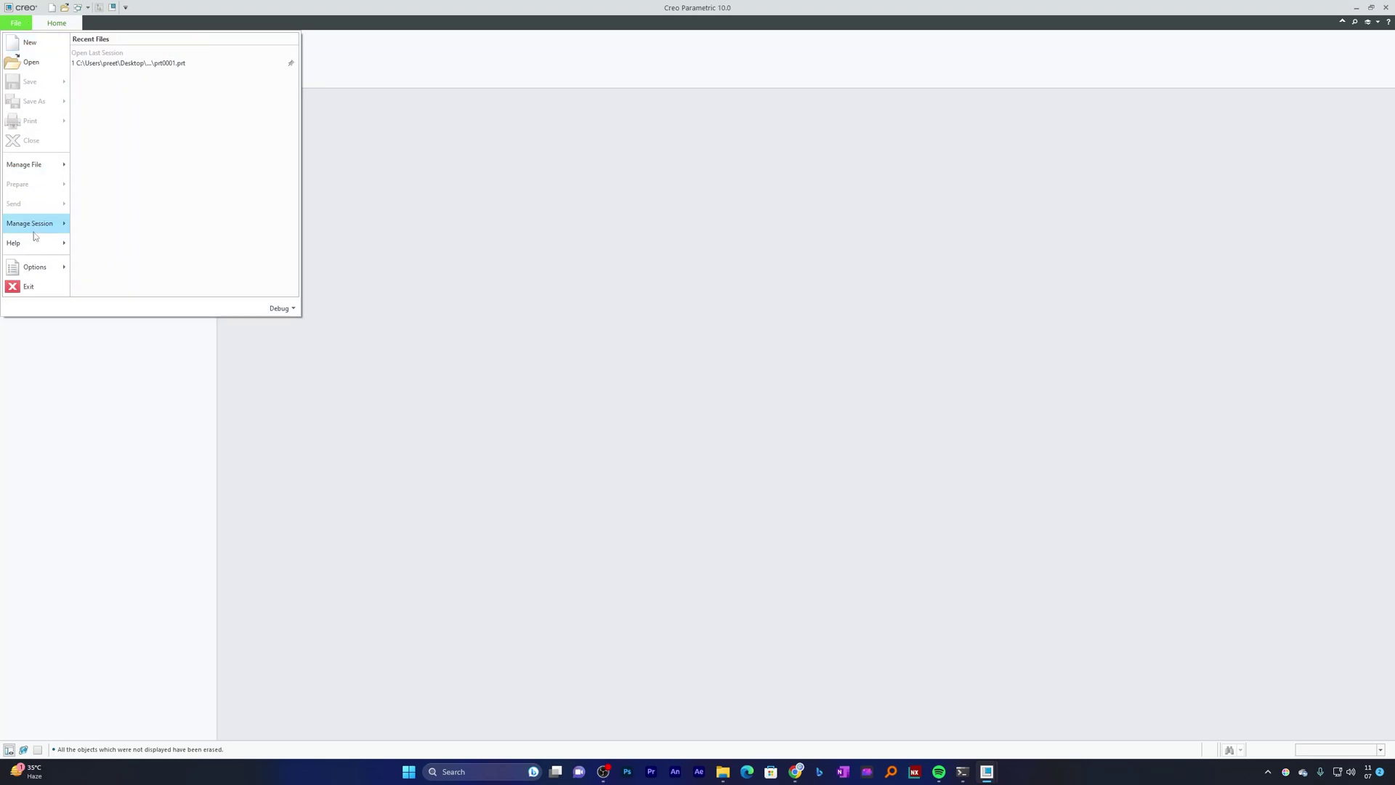
click(30, 269)
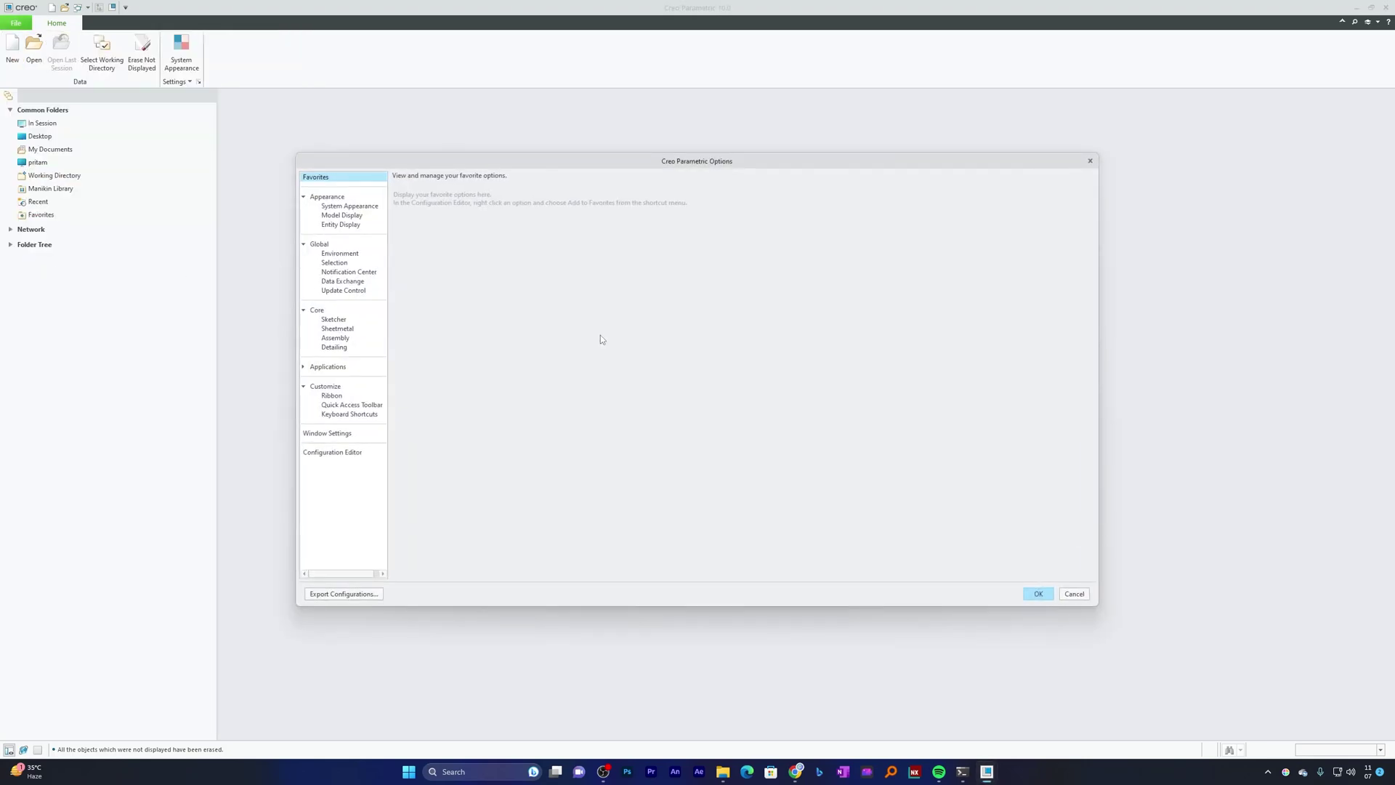
click(349, 455)
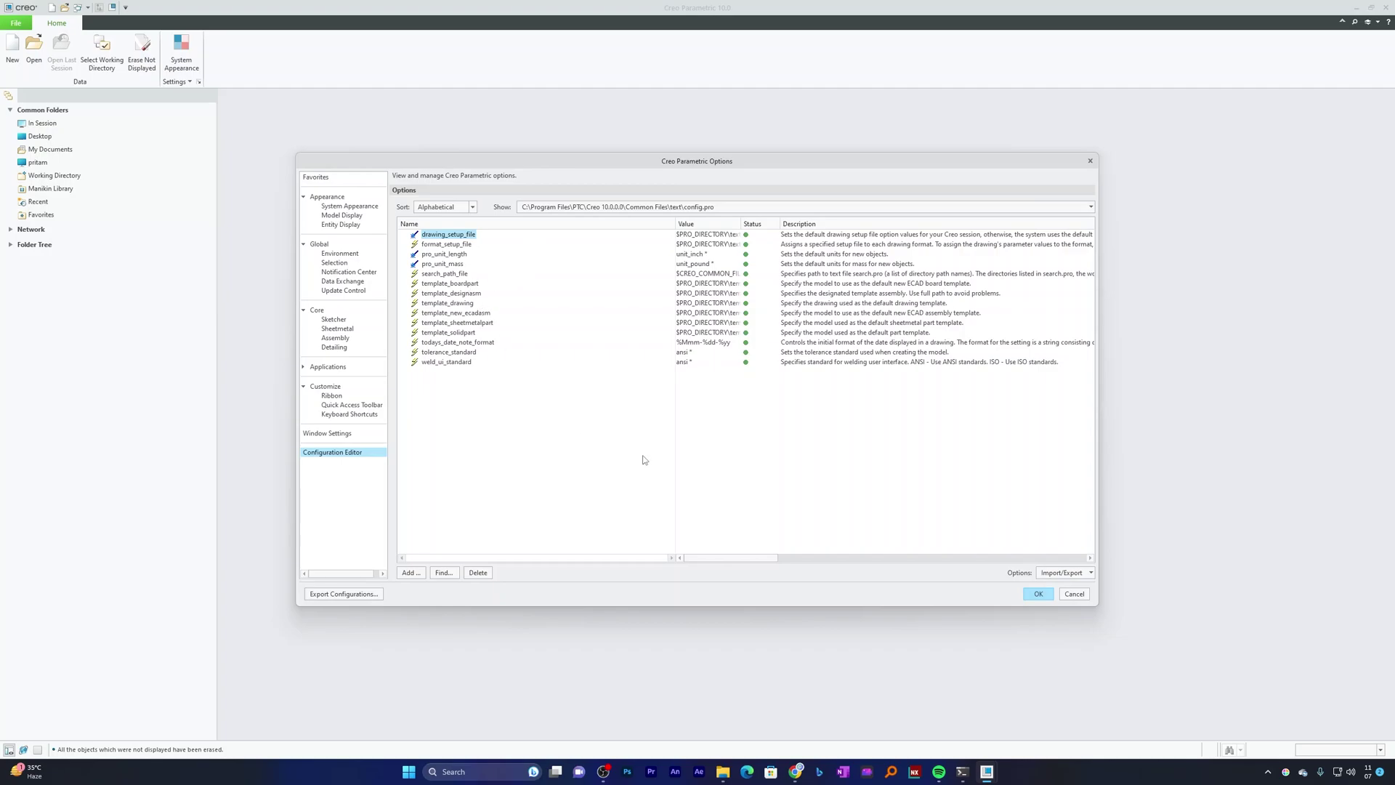
click(456, 333)
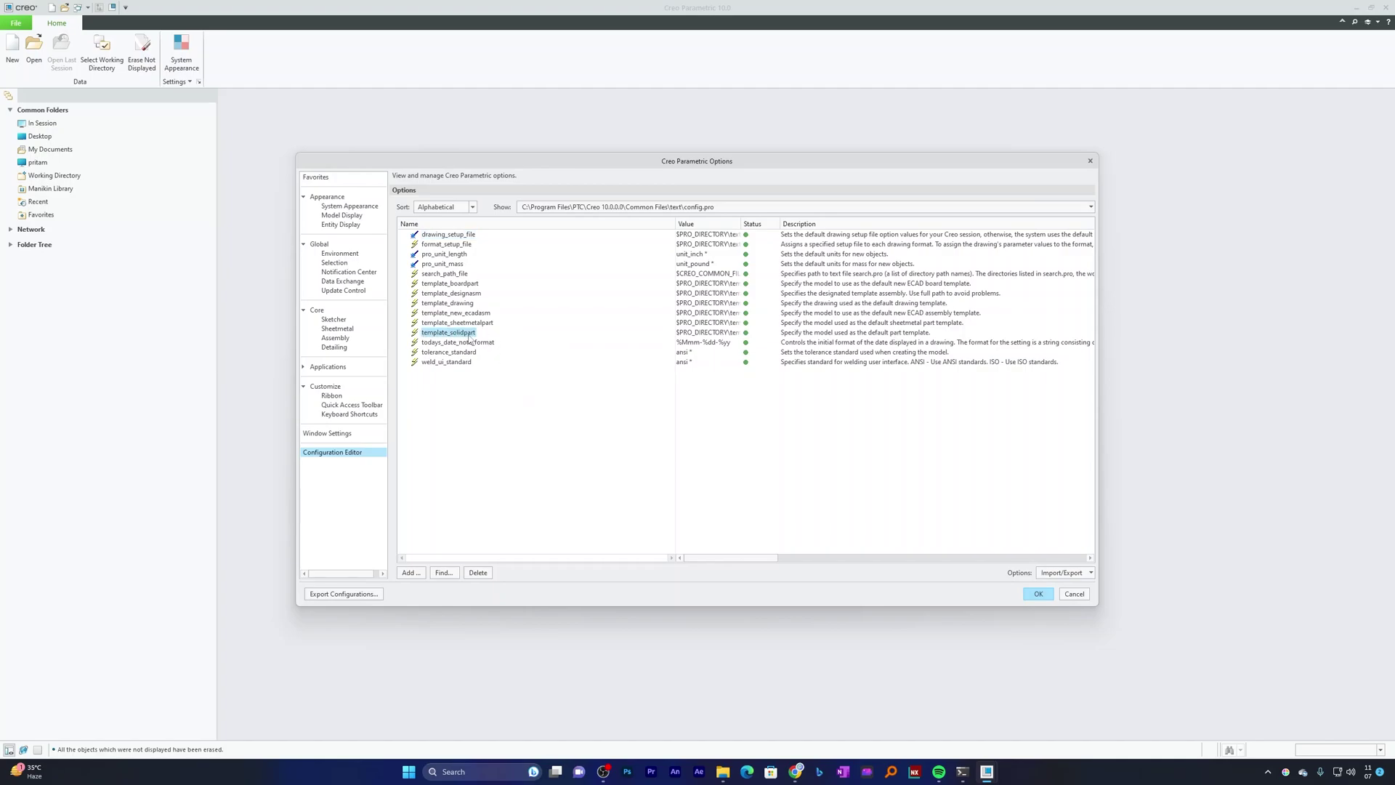
click(694, 333)
click(736, 333)
- Browse from Program Files through PTC and Creo 10.0.0.0 into the Common Files folder
click(713, 353)
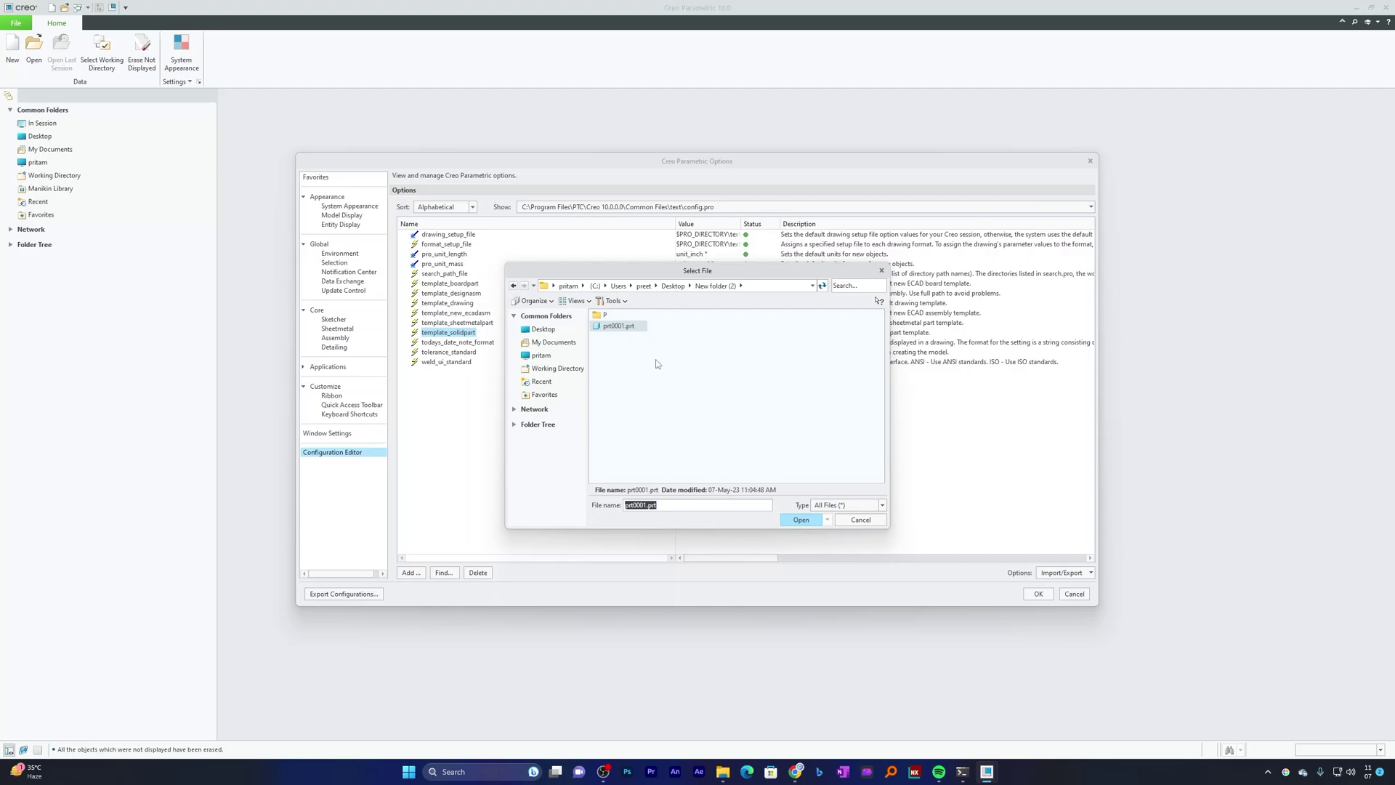
text(C:\Program Files)
key(Return)
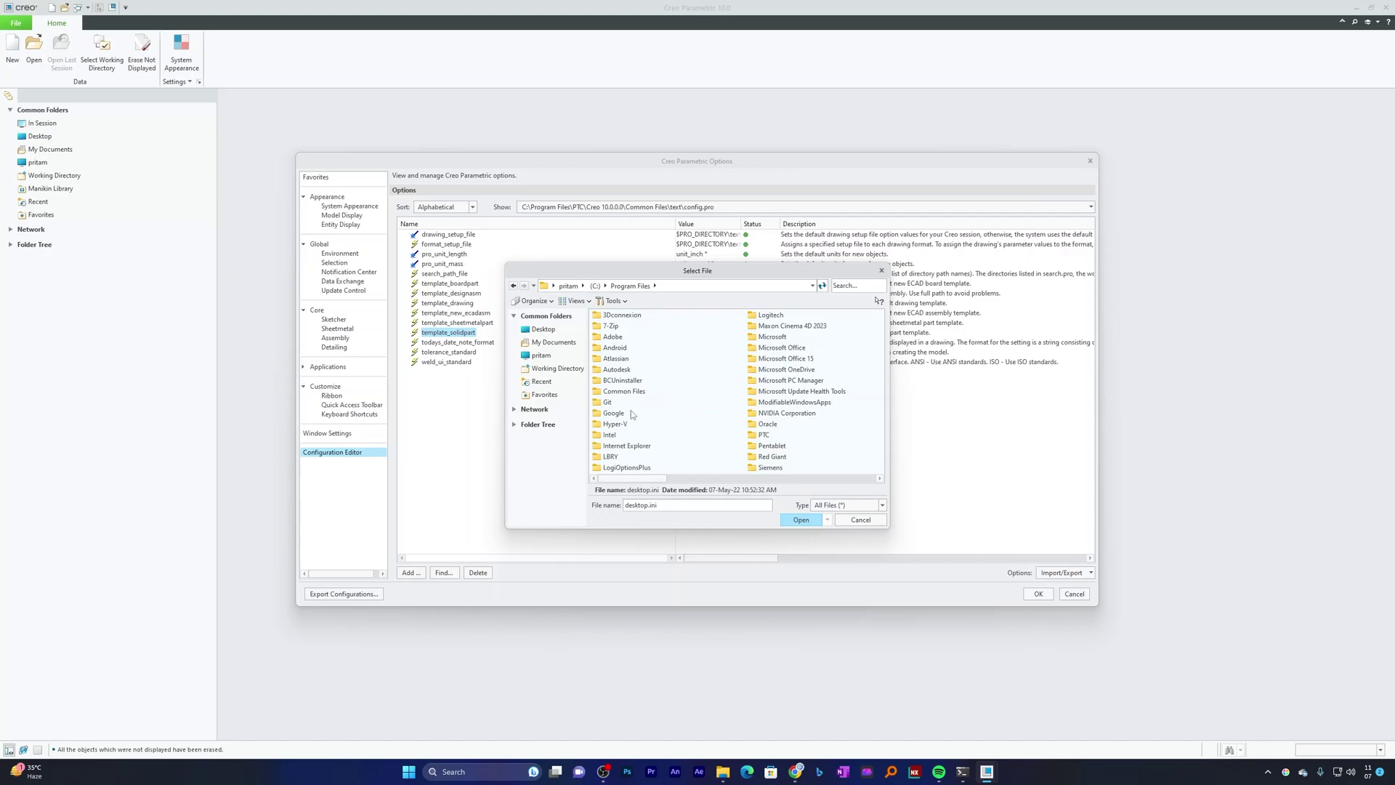
click(630, 396)
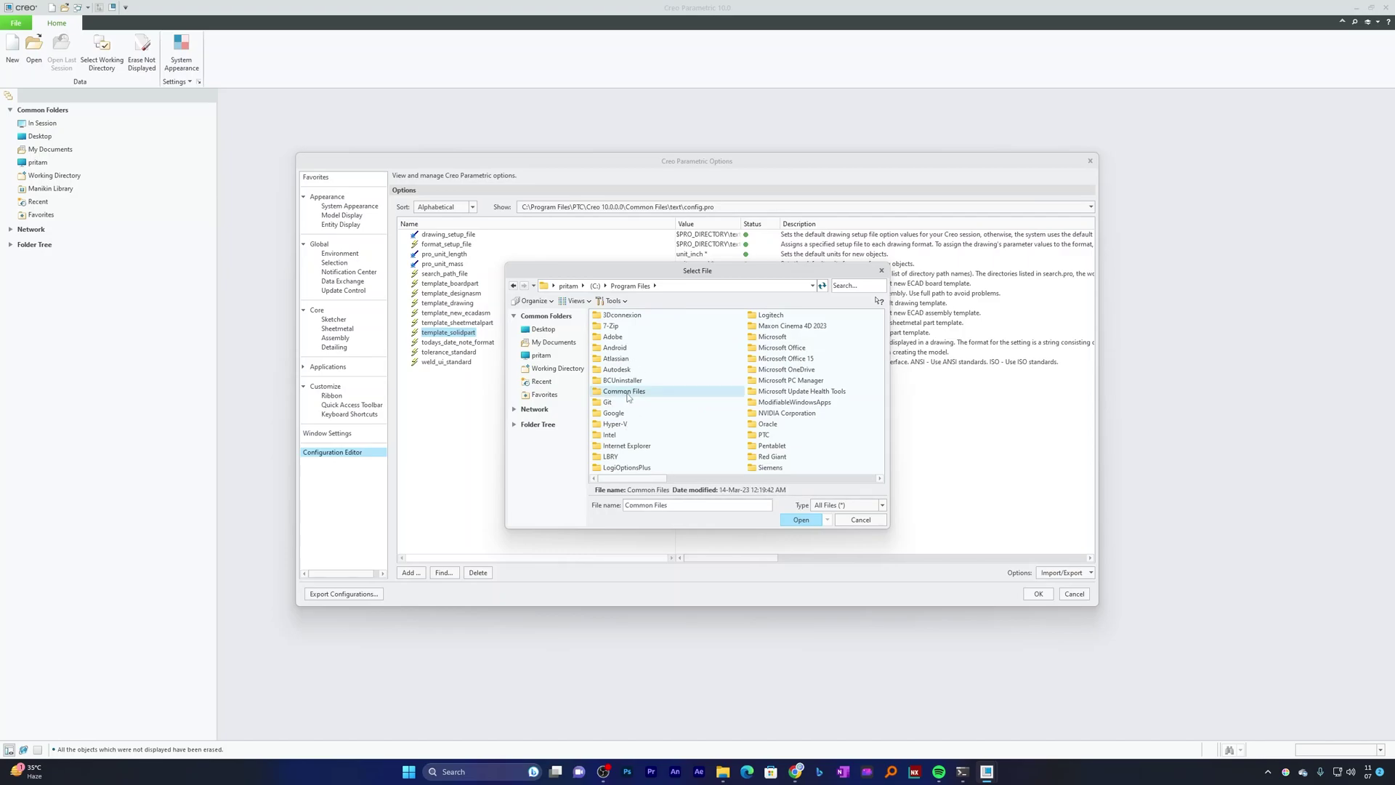
text(PTC)
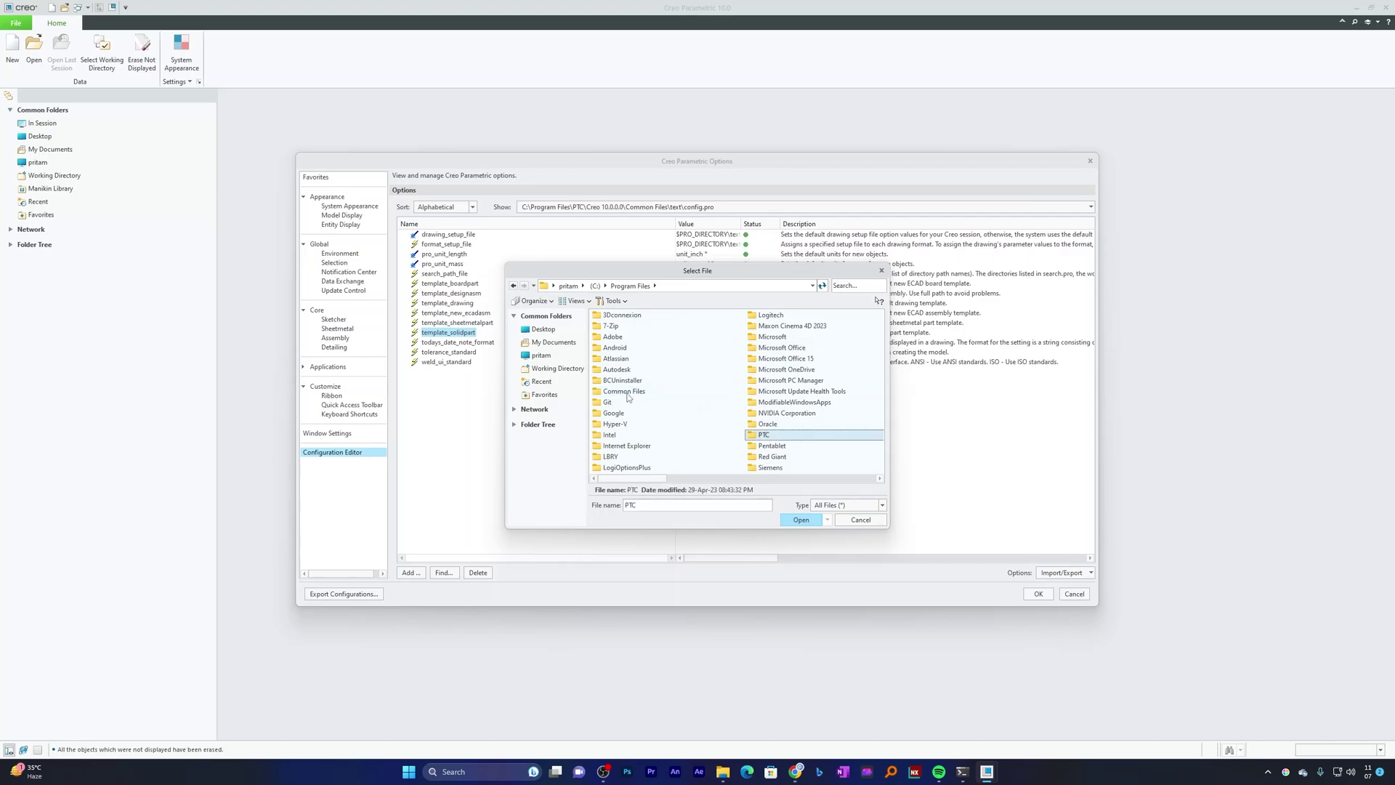
double_click(771, 439)
double_click(667, 337)
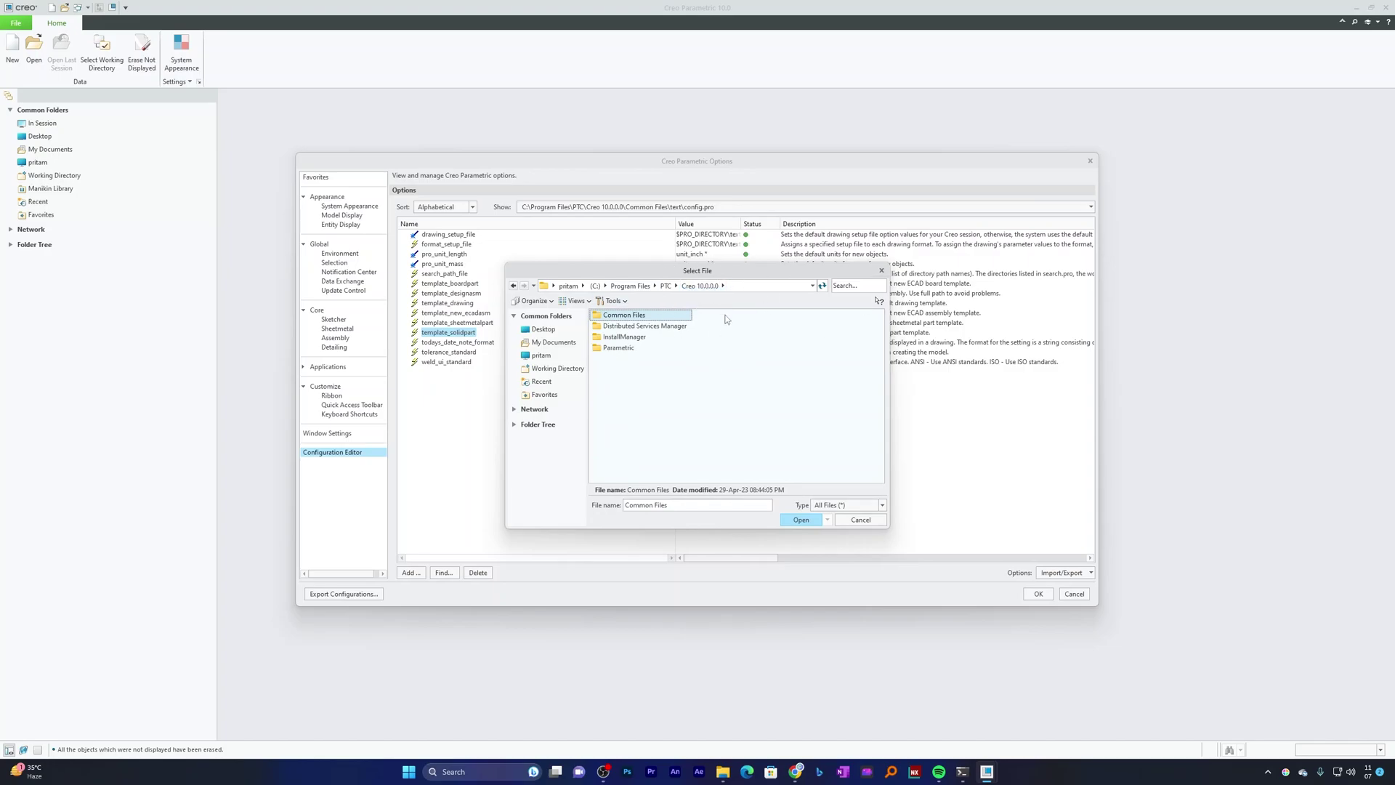
double_click(638, 318)
click(694, 403)
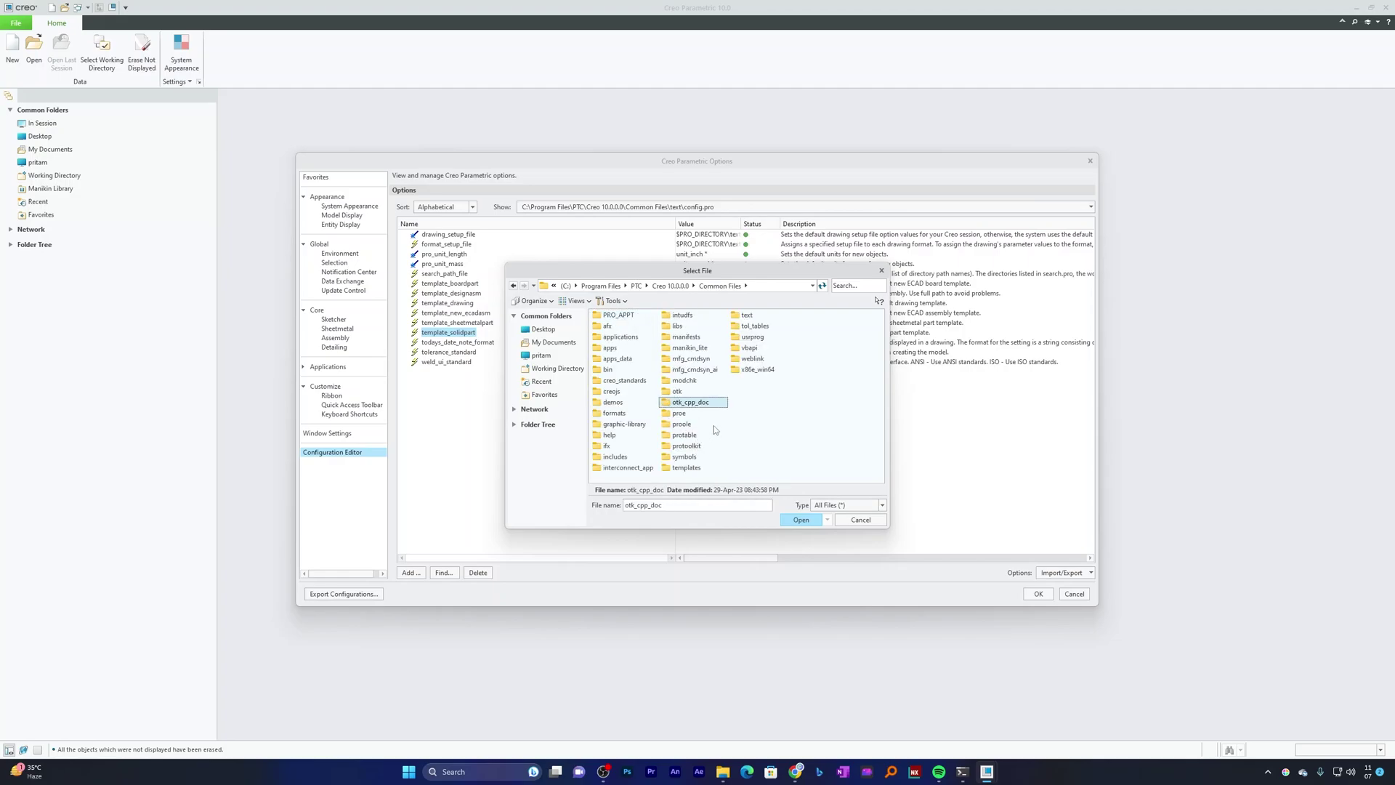
- Choose solid_part_mmks_new_abs.prt from the templates folder as the template_solidpart value
double_click(694, 470)
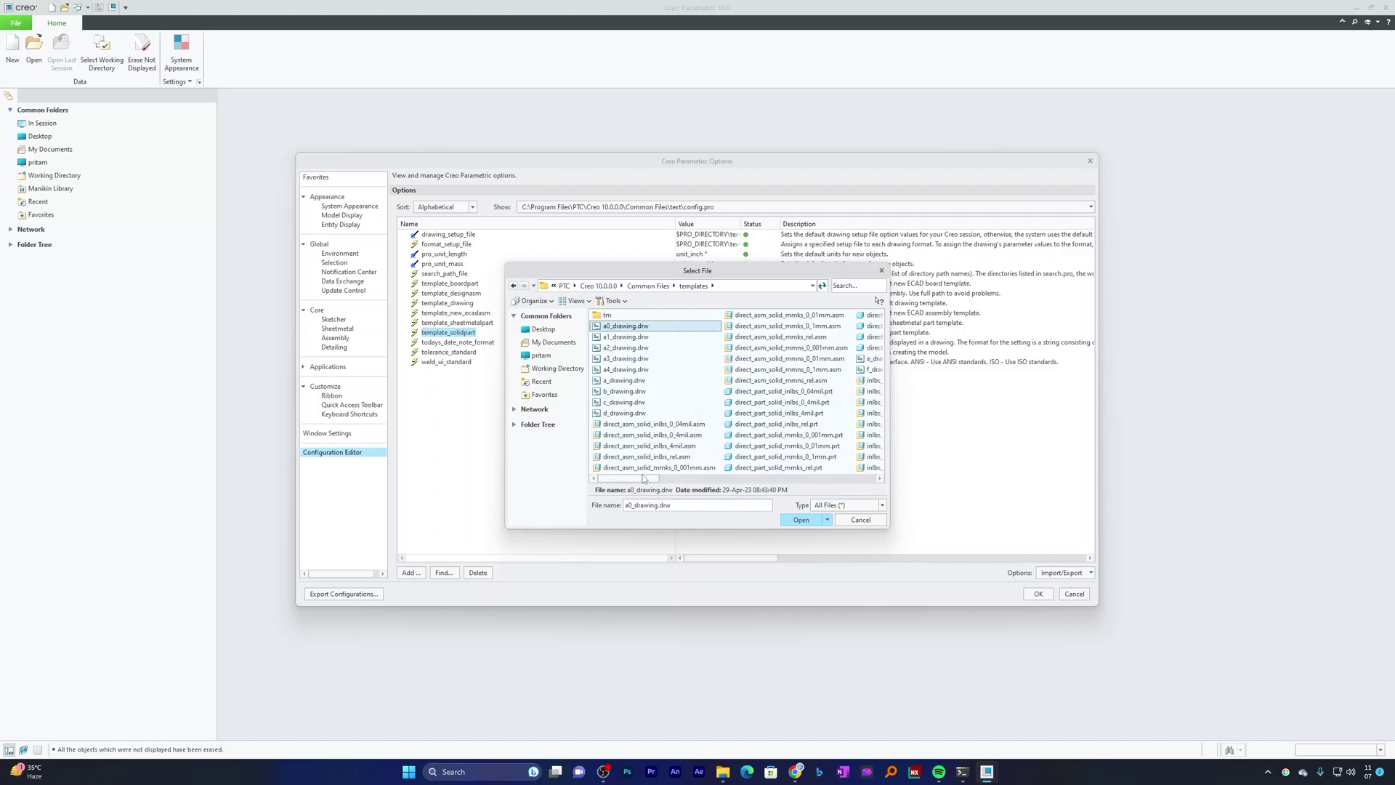
drag(639, 475, 863, 473)
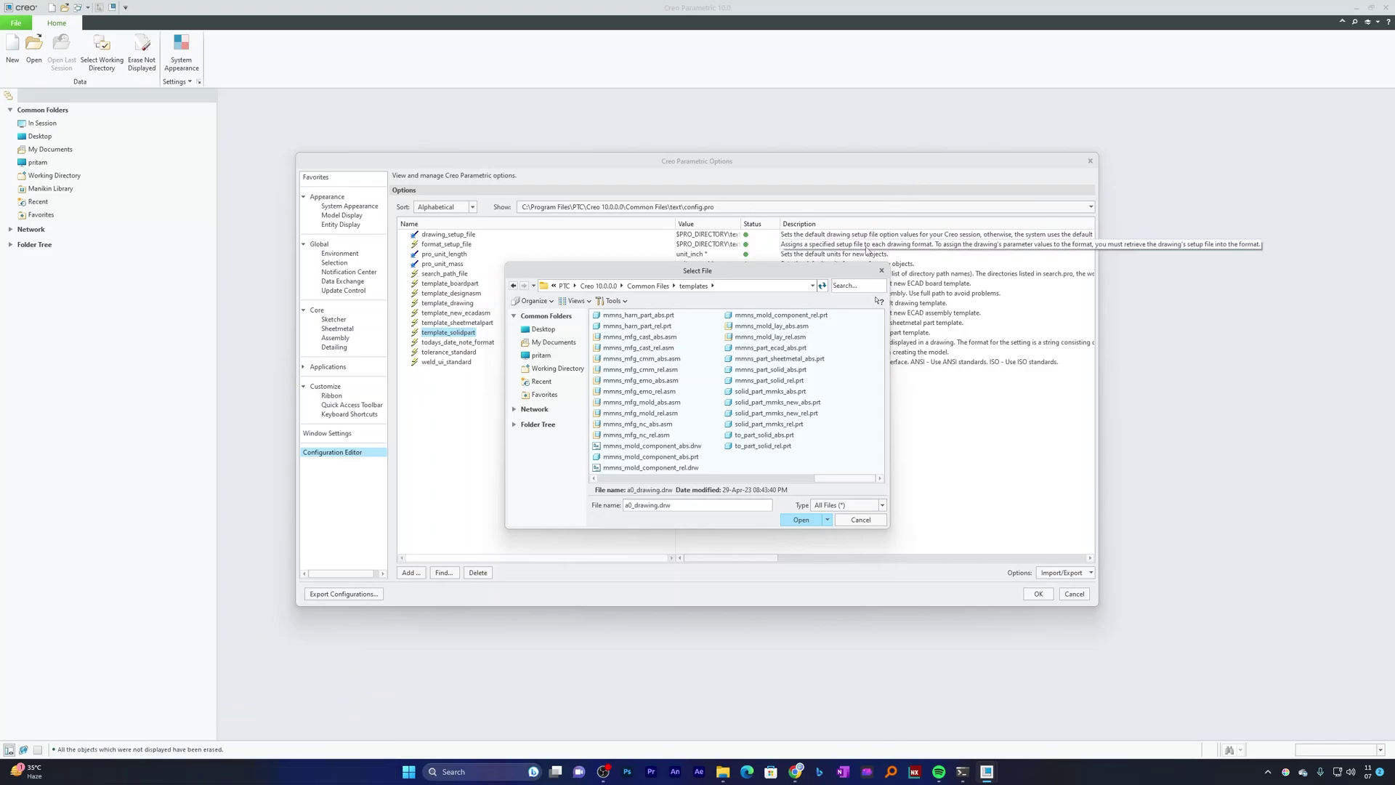
click(779, 370)
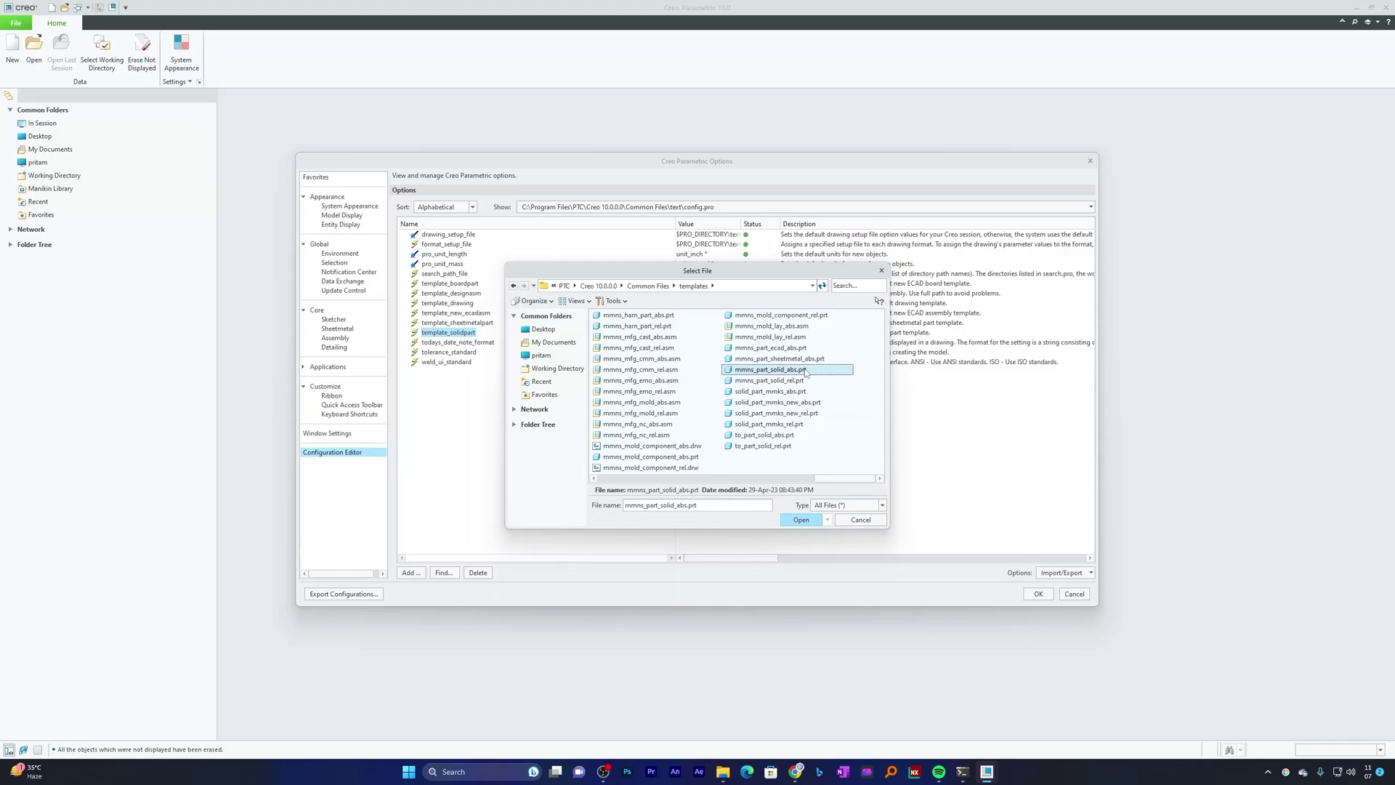
click(777, 381)
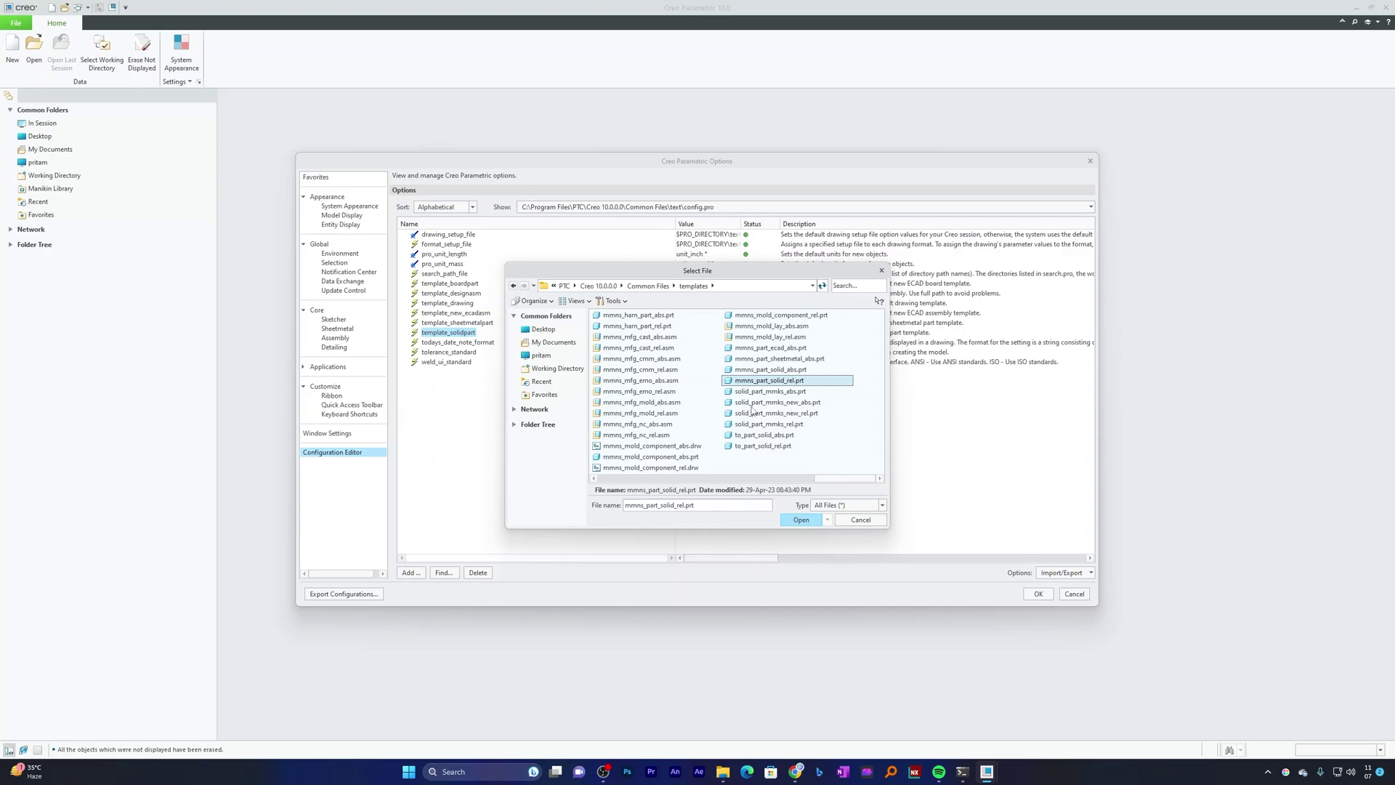
click(803, 404)
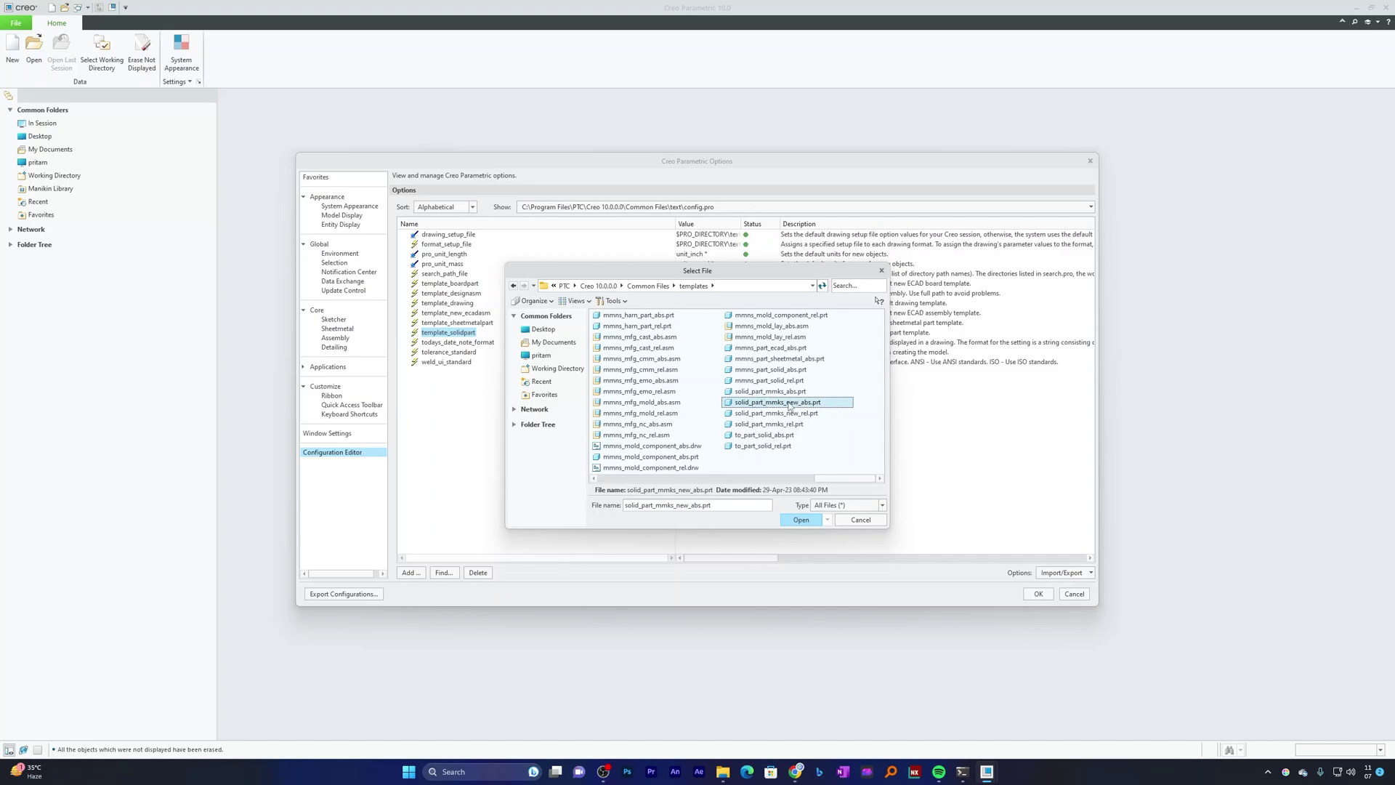
click(799, 521)
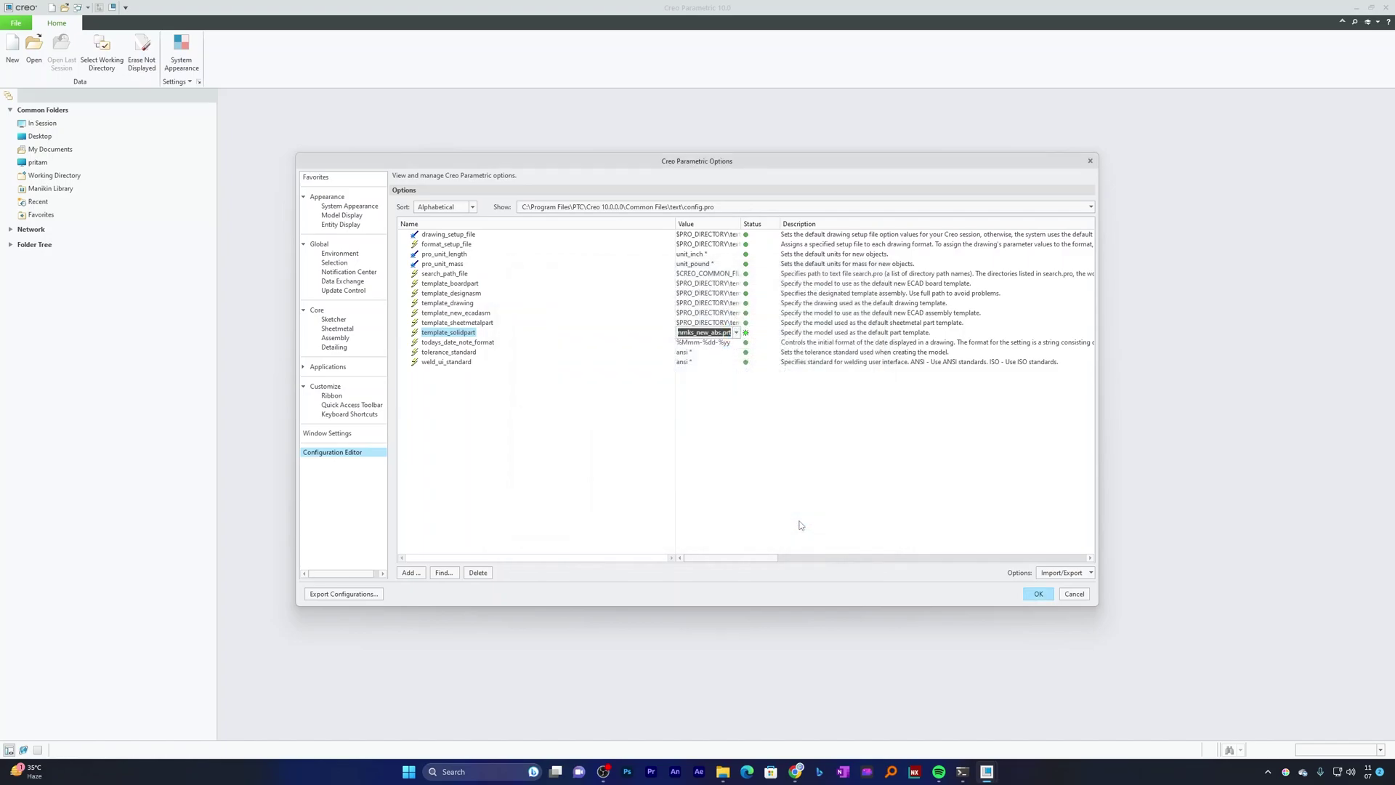
- Select template_designasm and browse for a new value file
click(464, 294)
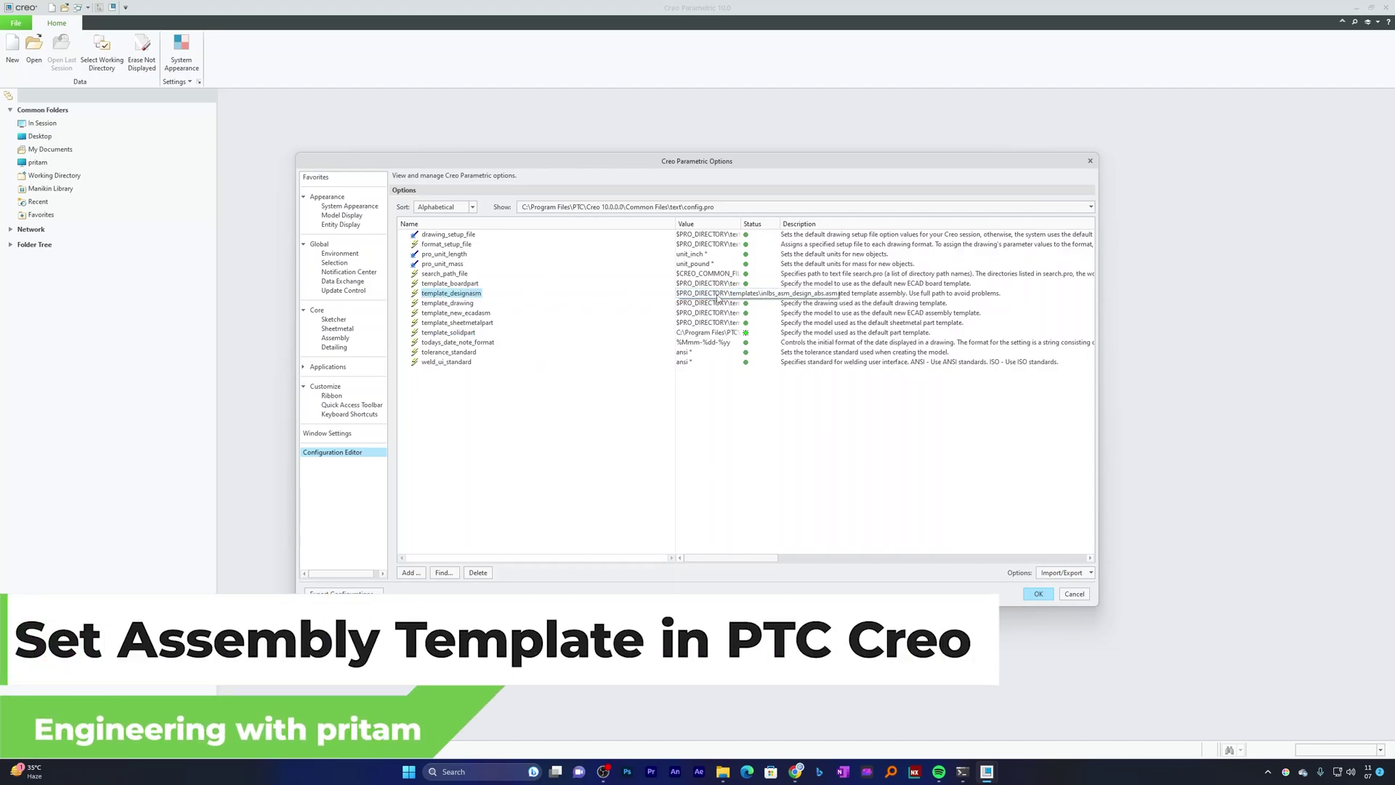
click(718, 297)
click(737, 293)
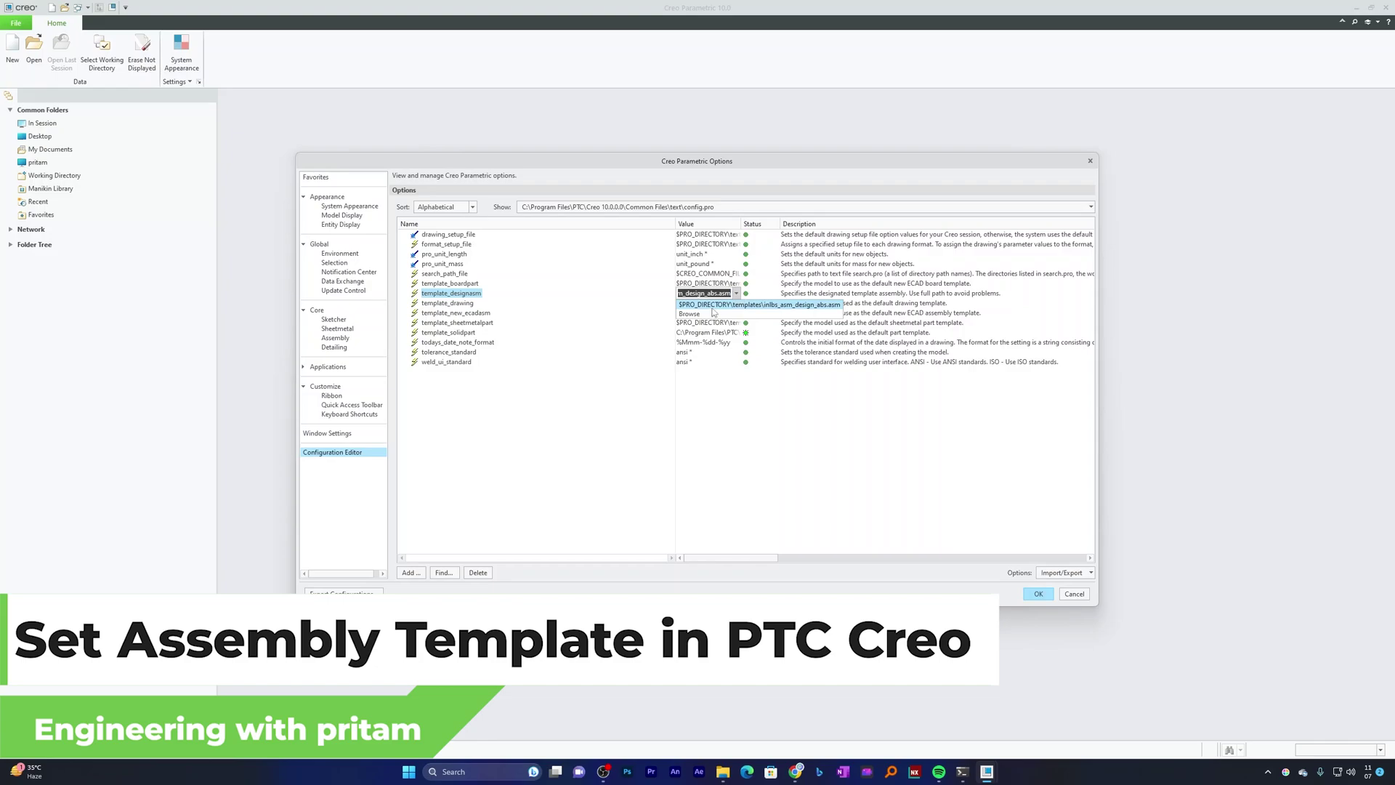
click(713, 312)
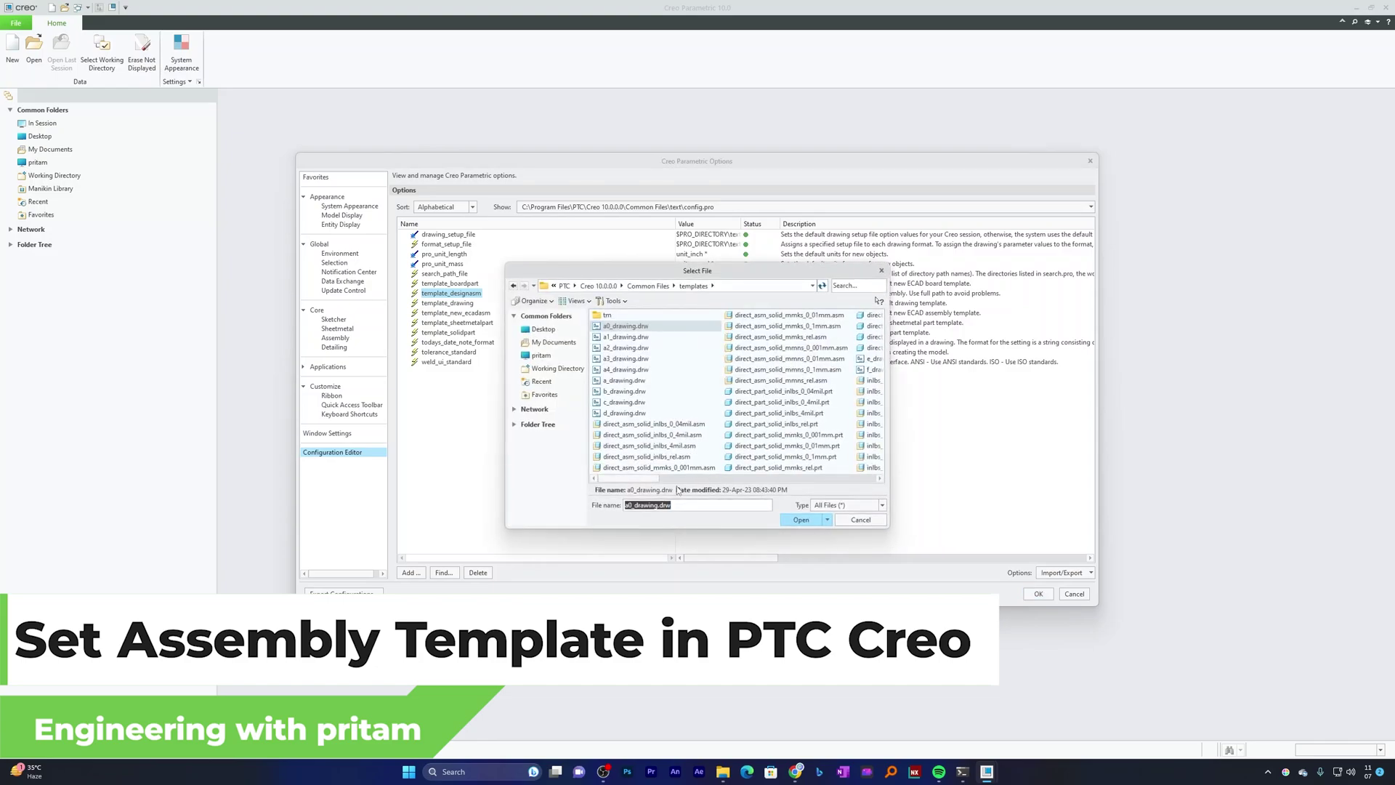
- Select mmks_asm_design_abs.asm in the templates folder
drag(649, 479, 862, 473)
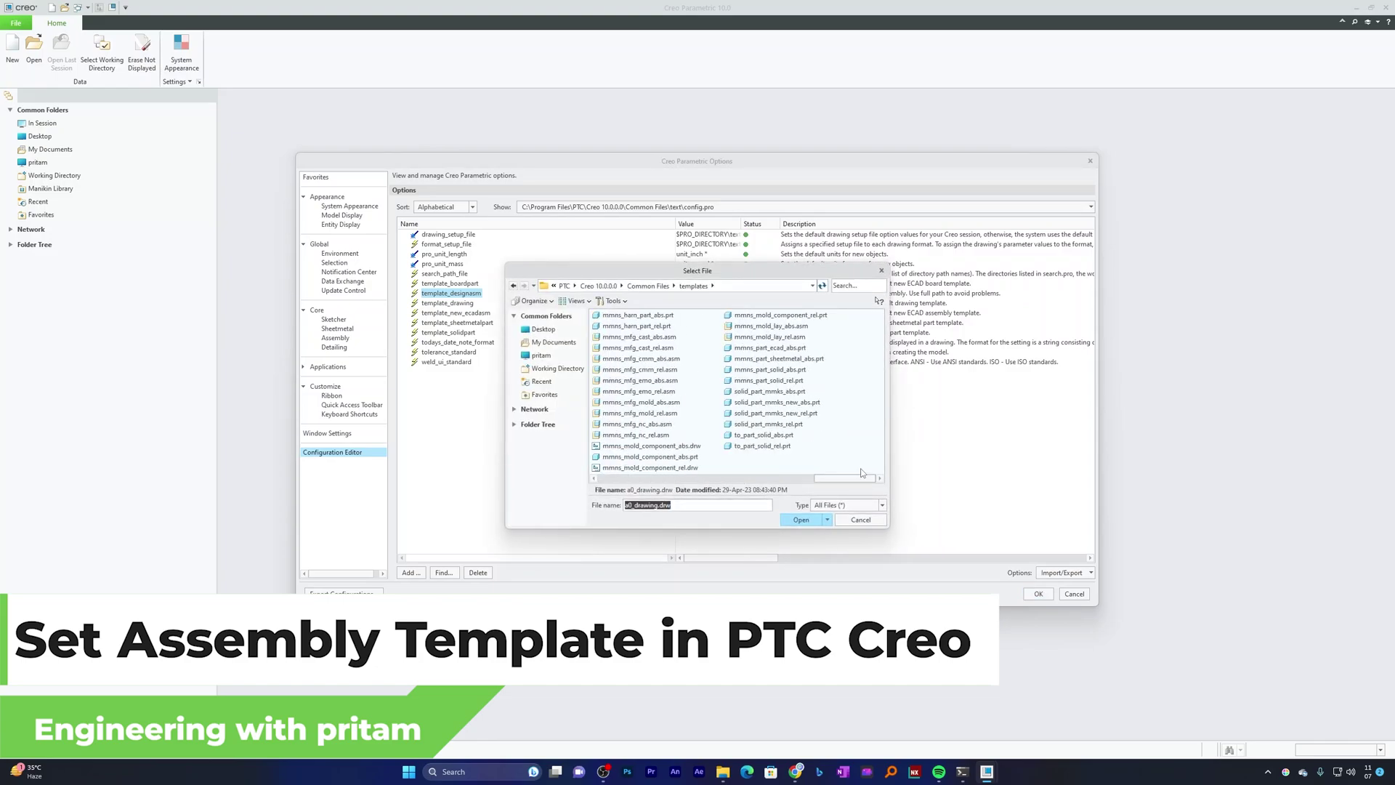
click(882, 505)
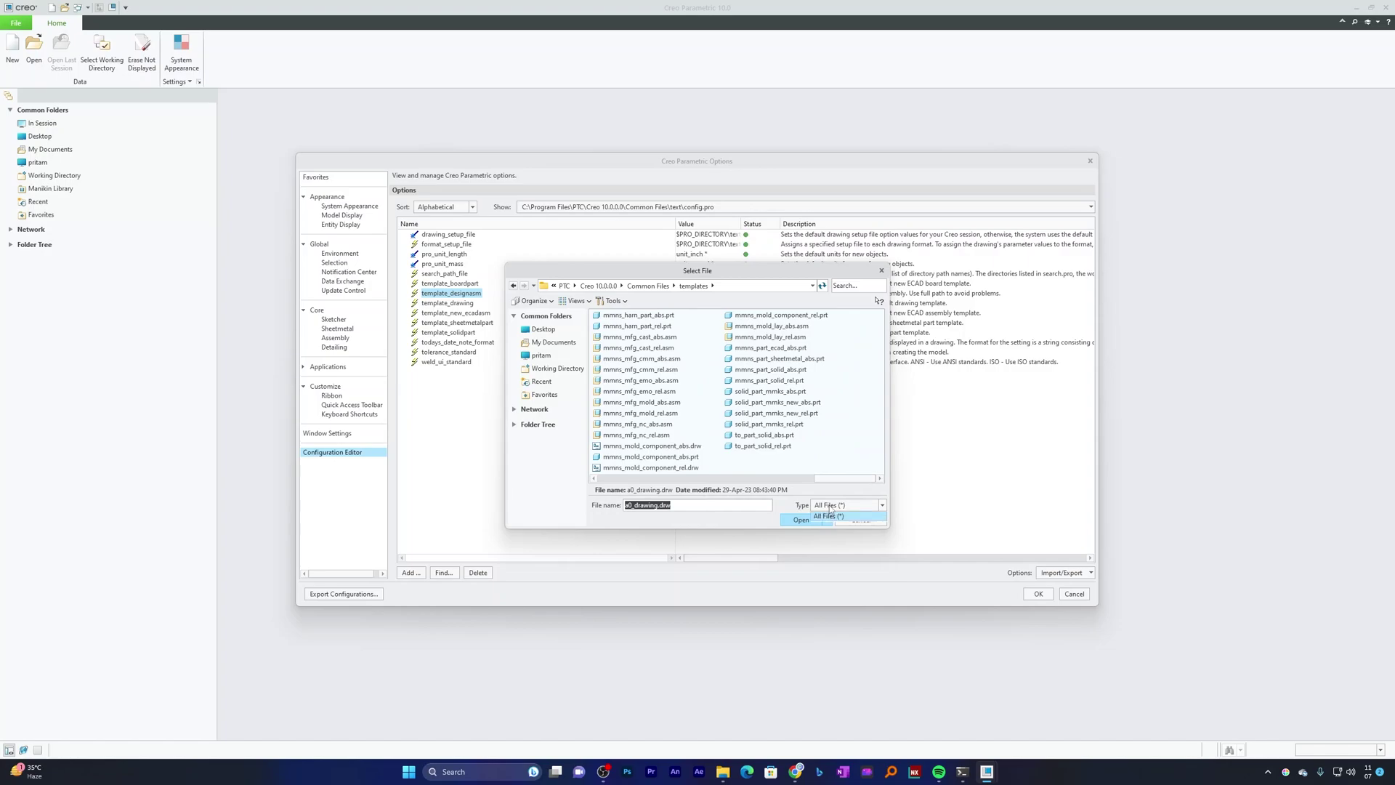
click(613, 437)
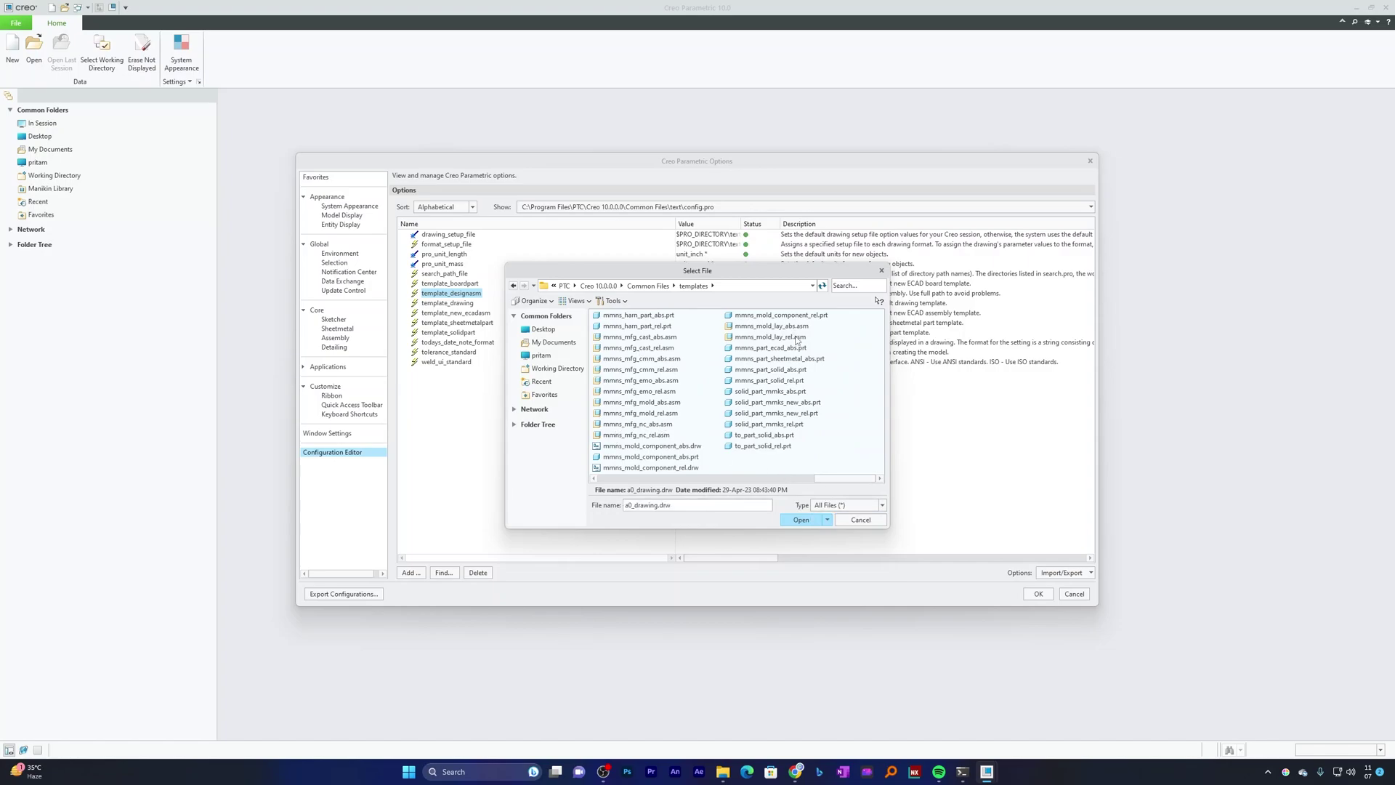
drag(826, 480, 811, 480)
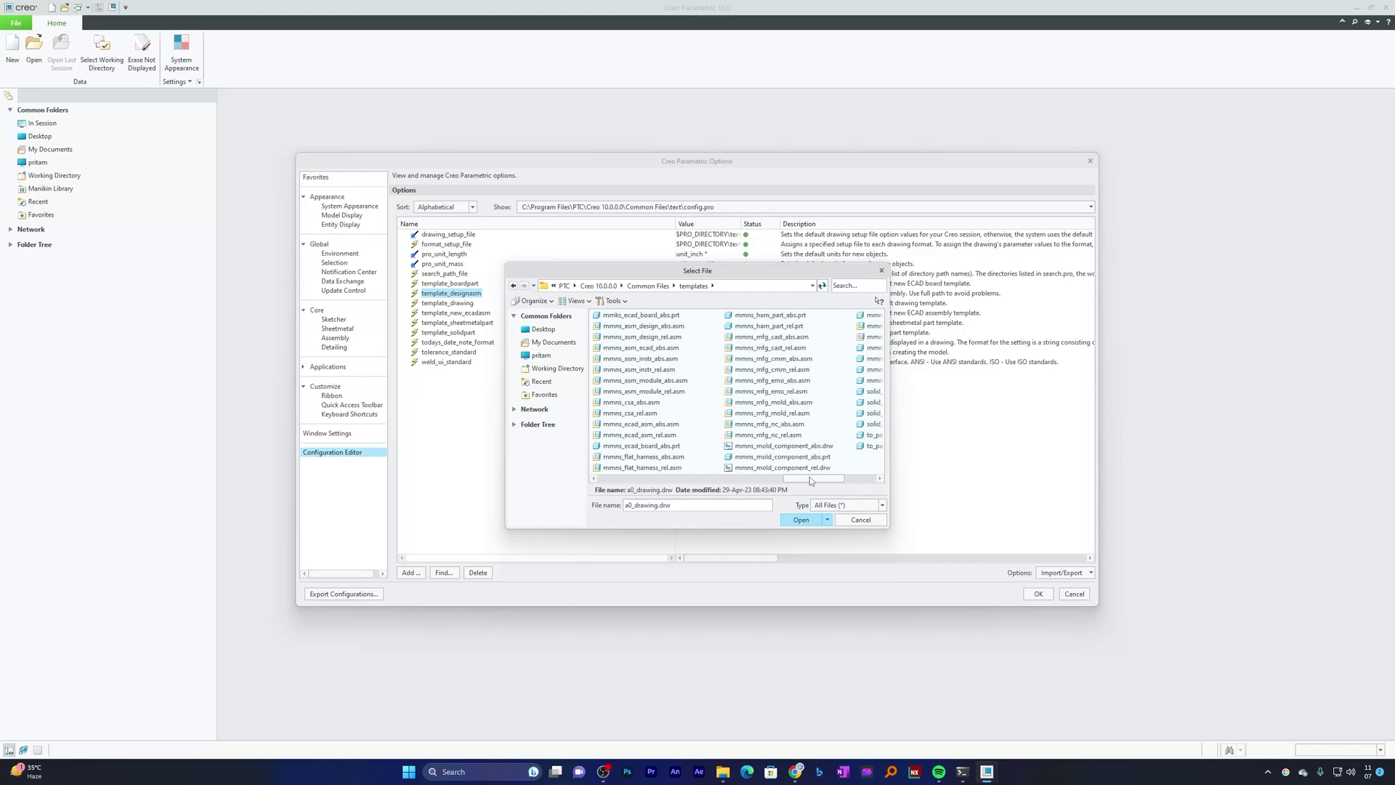
click(651, 328)
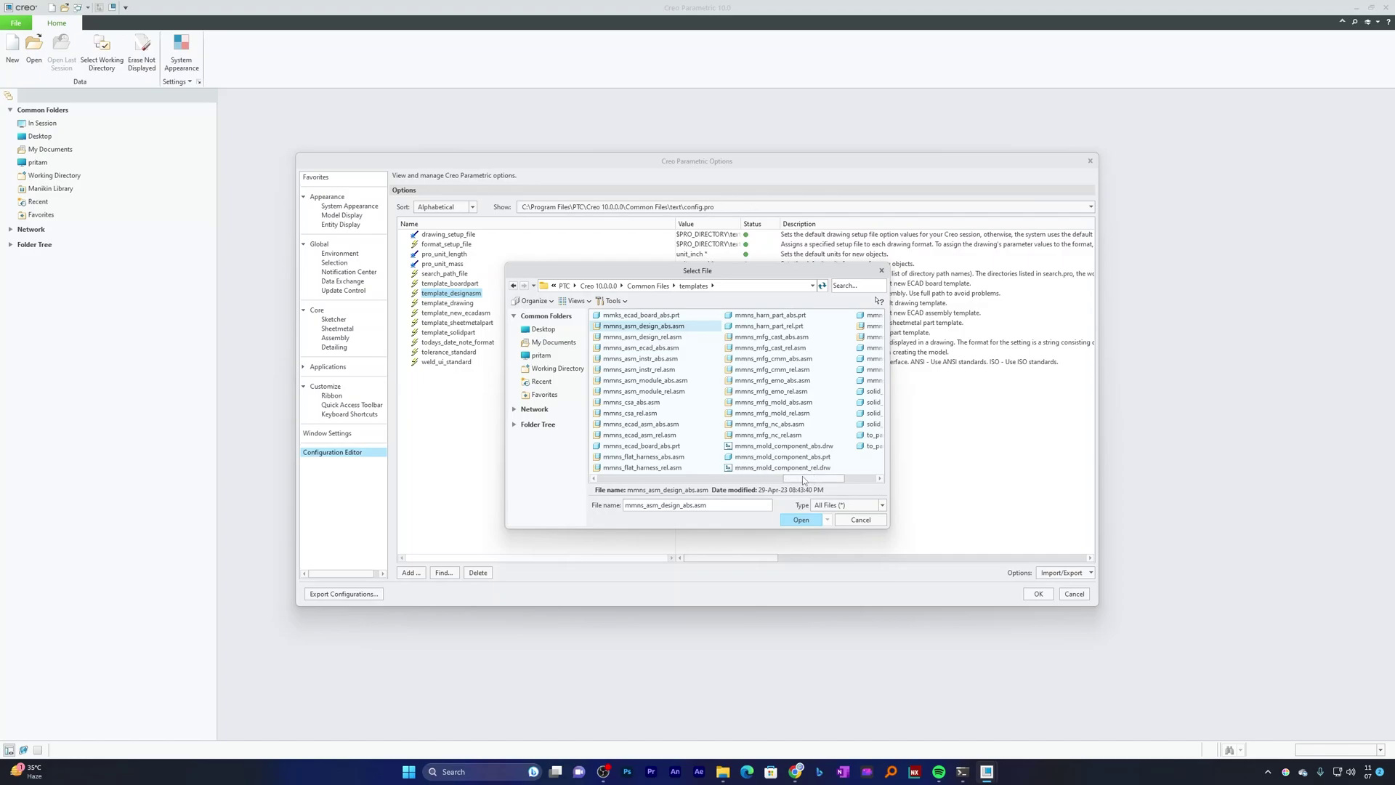
drag(805, 481, 792, 480)
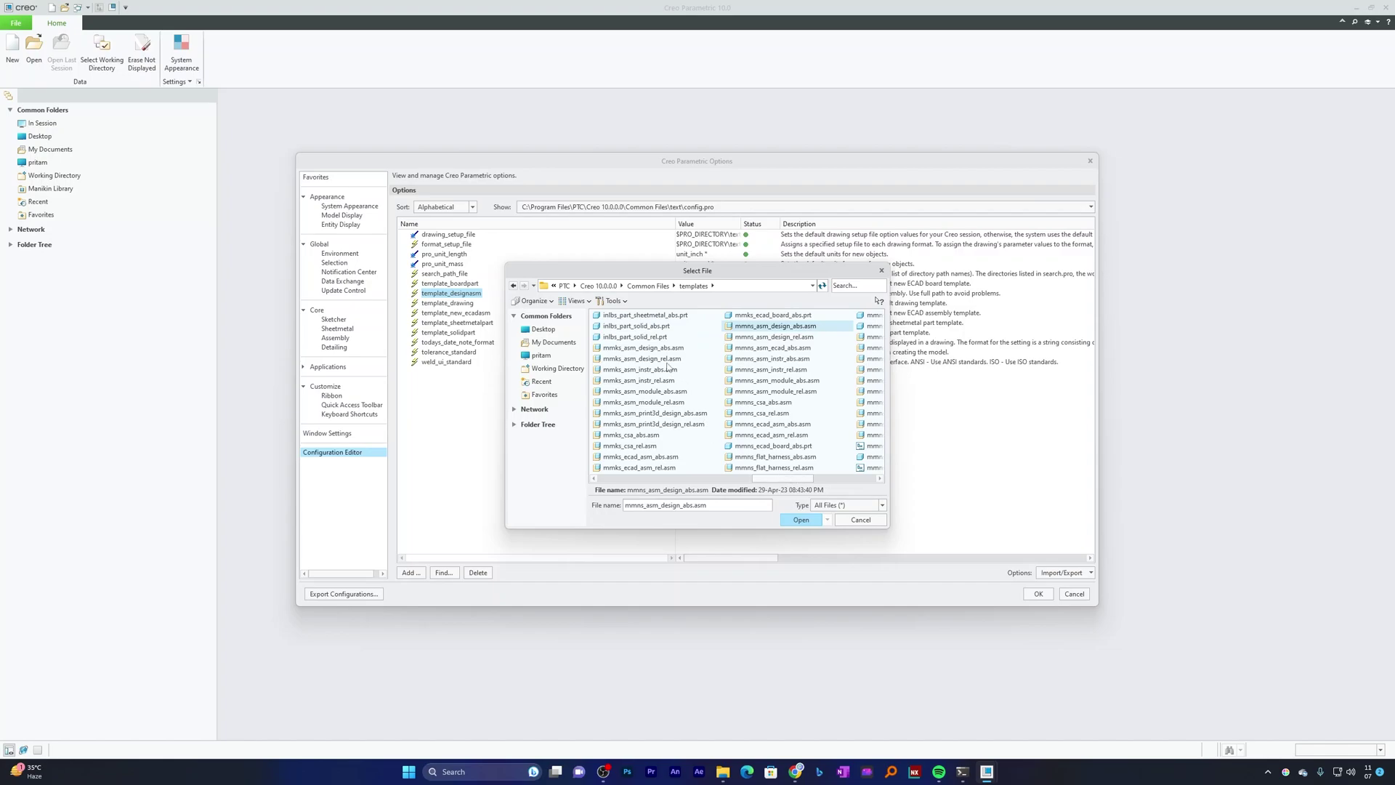
click(643, 350)
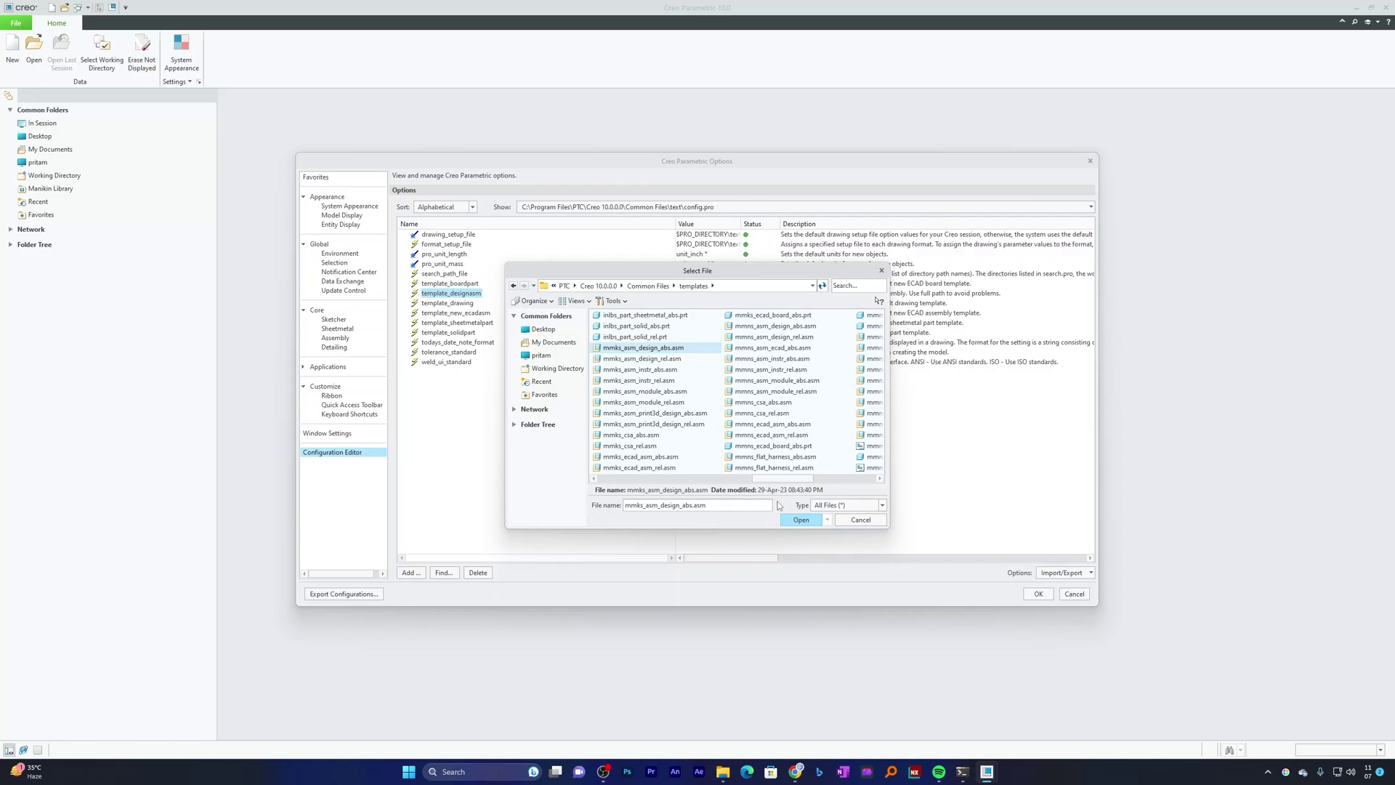
- Apply the assembly template, then set template_drawing to a4_drawing.drw from the templates folder
click(802, 520)
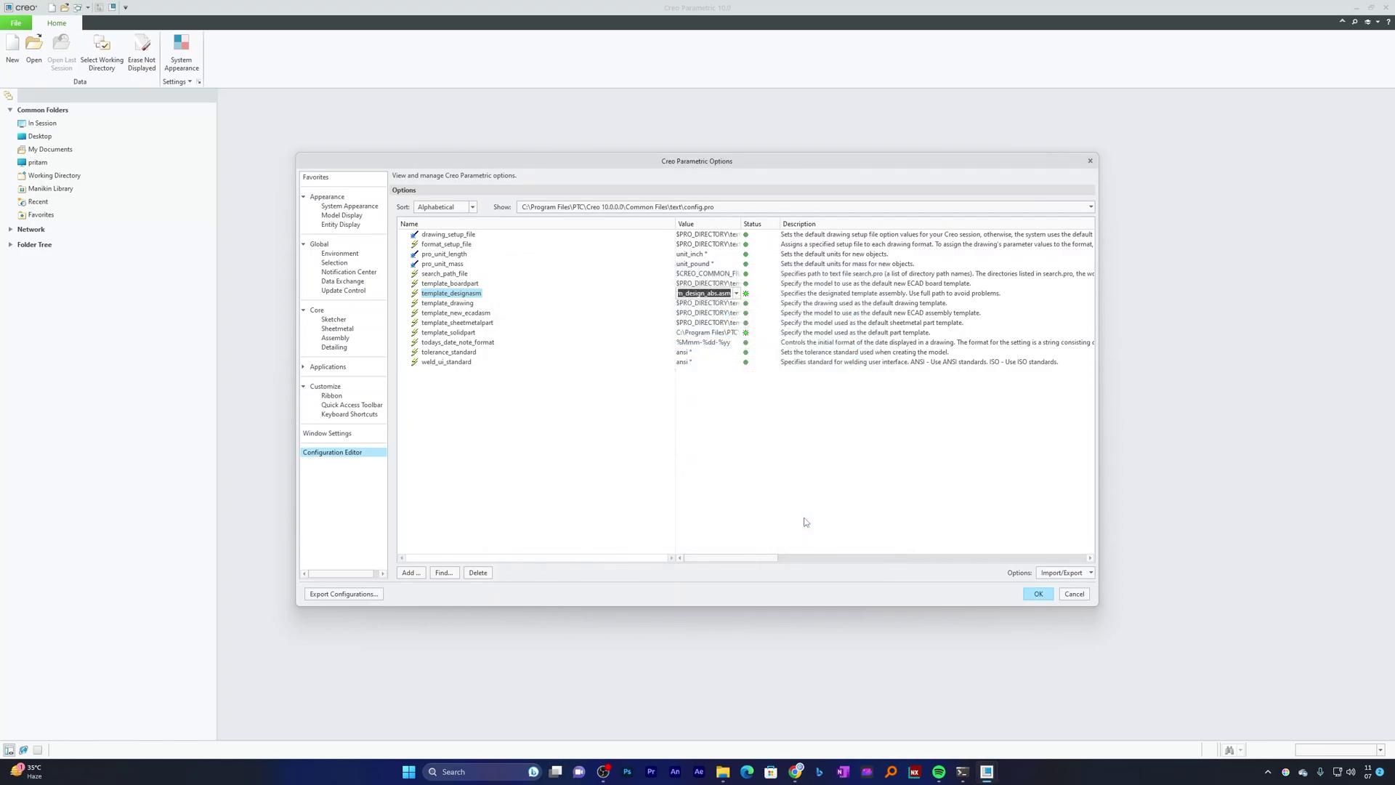
click(737, 303)
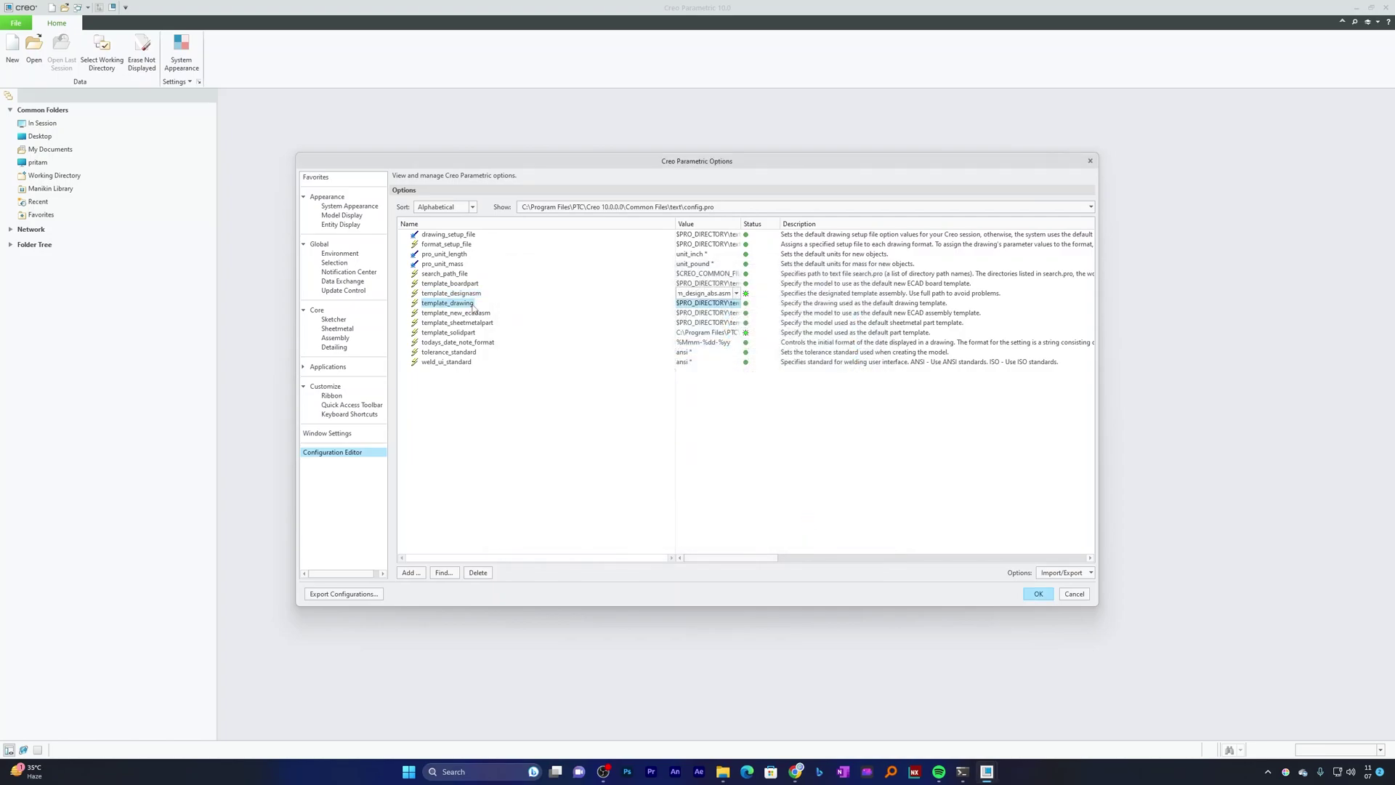
click(725, 304)
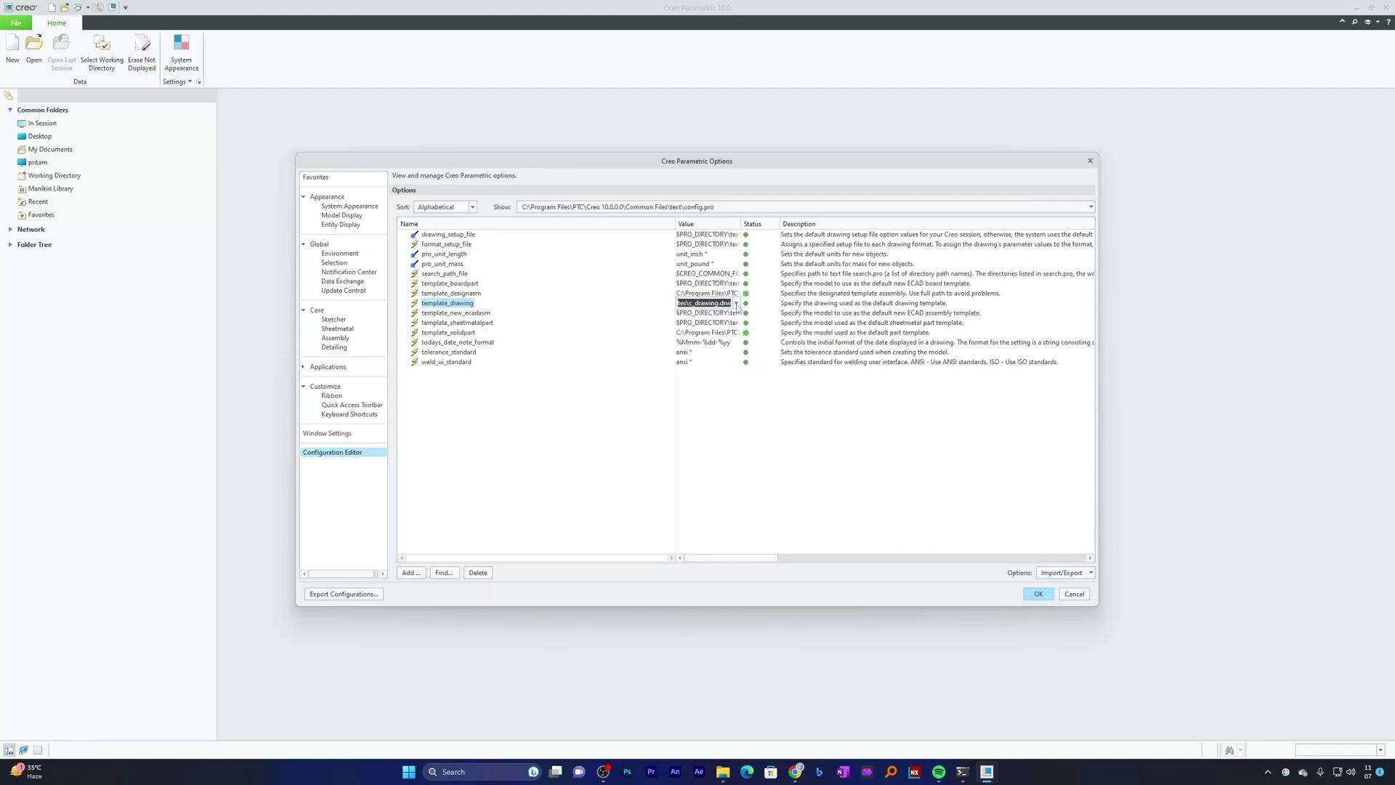
click(737, 303)
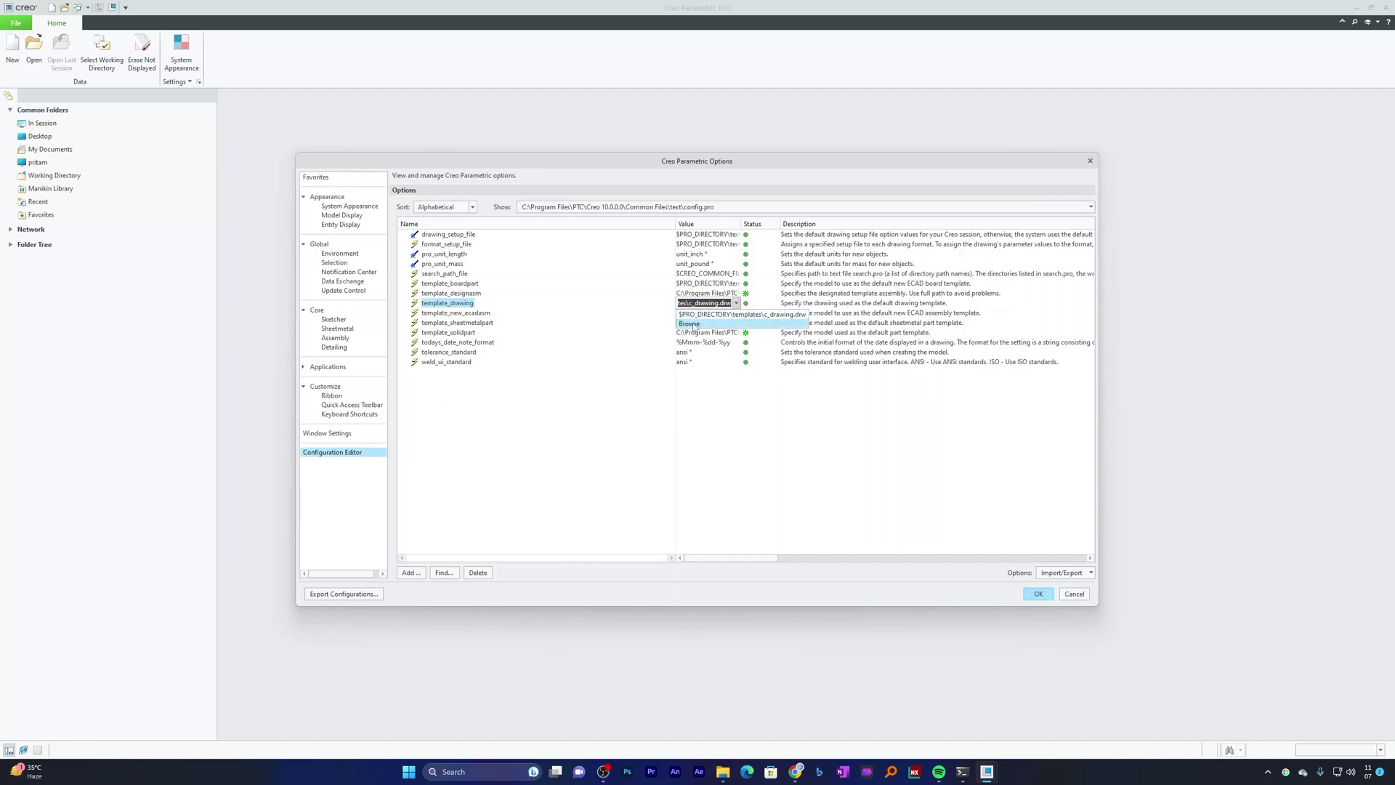
click(695, 324)
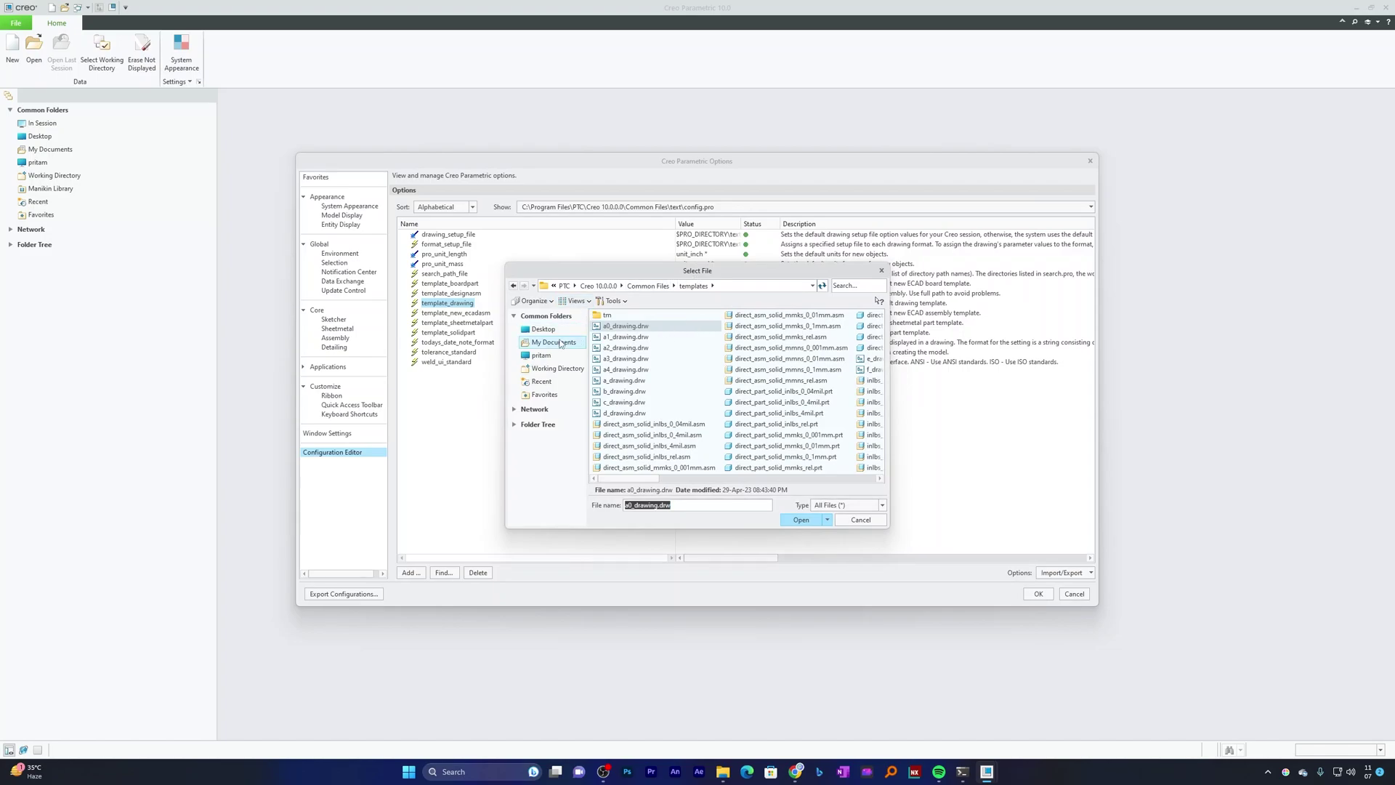
click(636, 369)
click(812, 519)
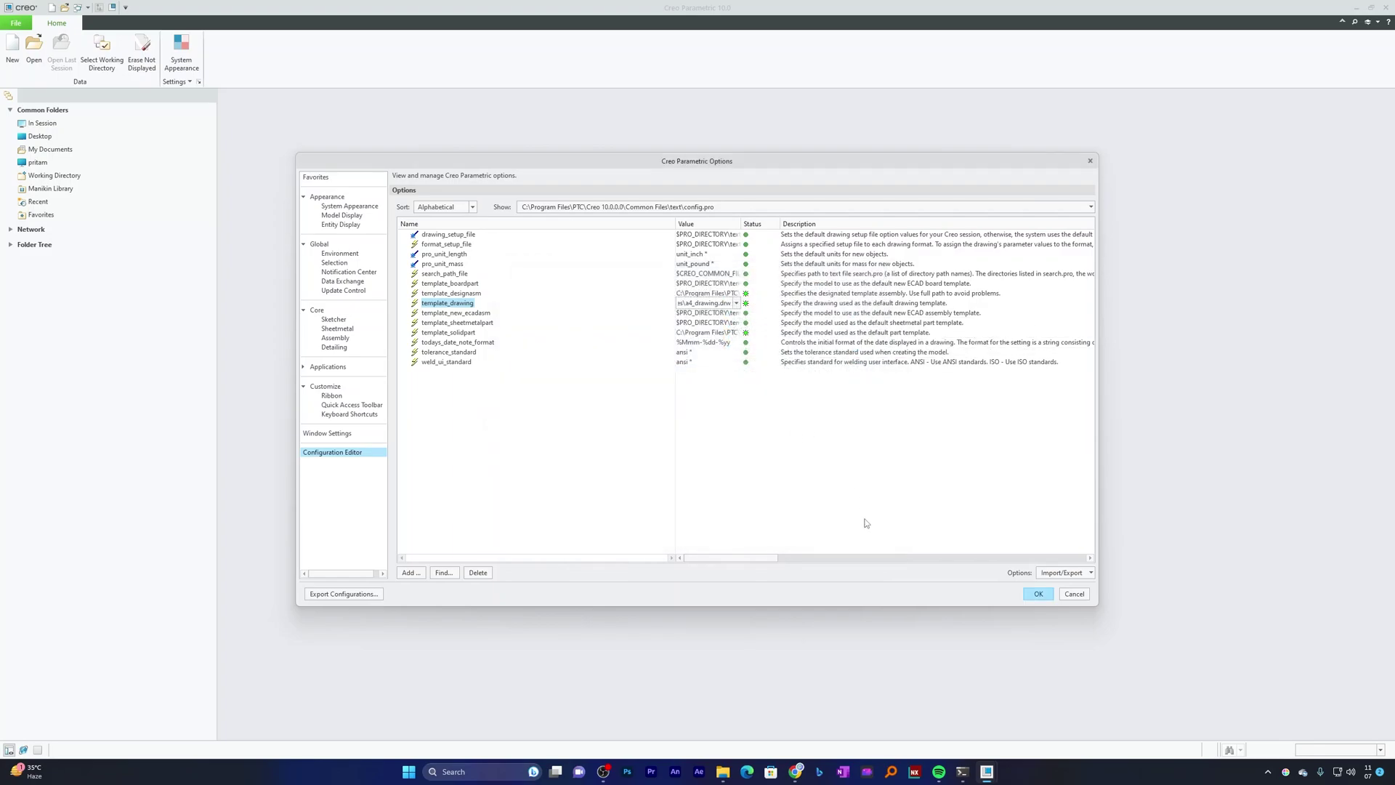
- Set tolerance_standard and weld_ui_standard both to iso
click(712, 353)
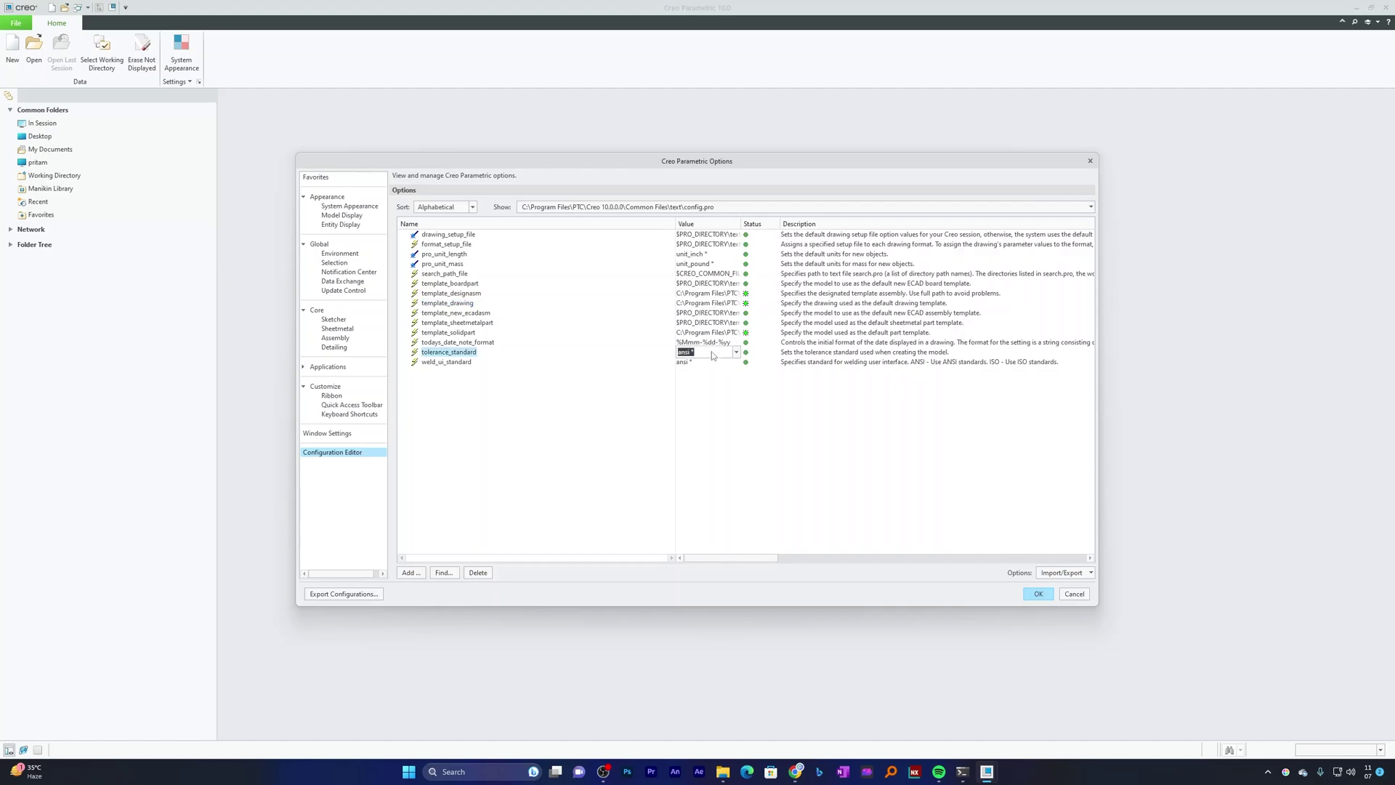
click(737, 353)
click(715, 374)
click(694, 364)
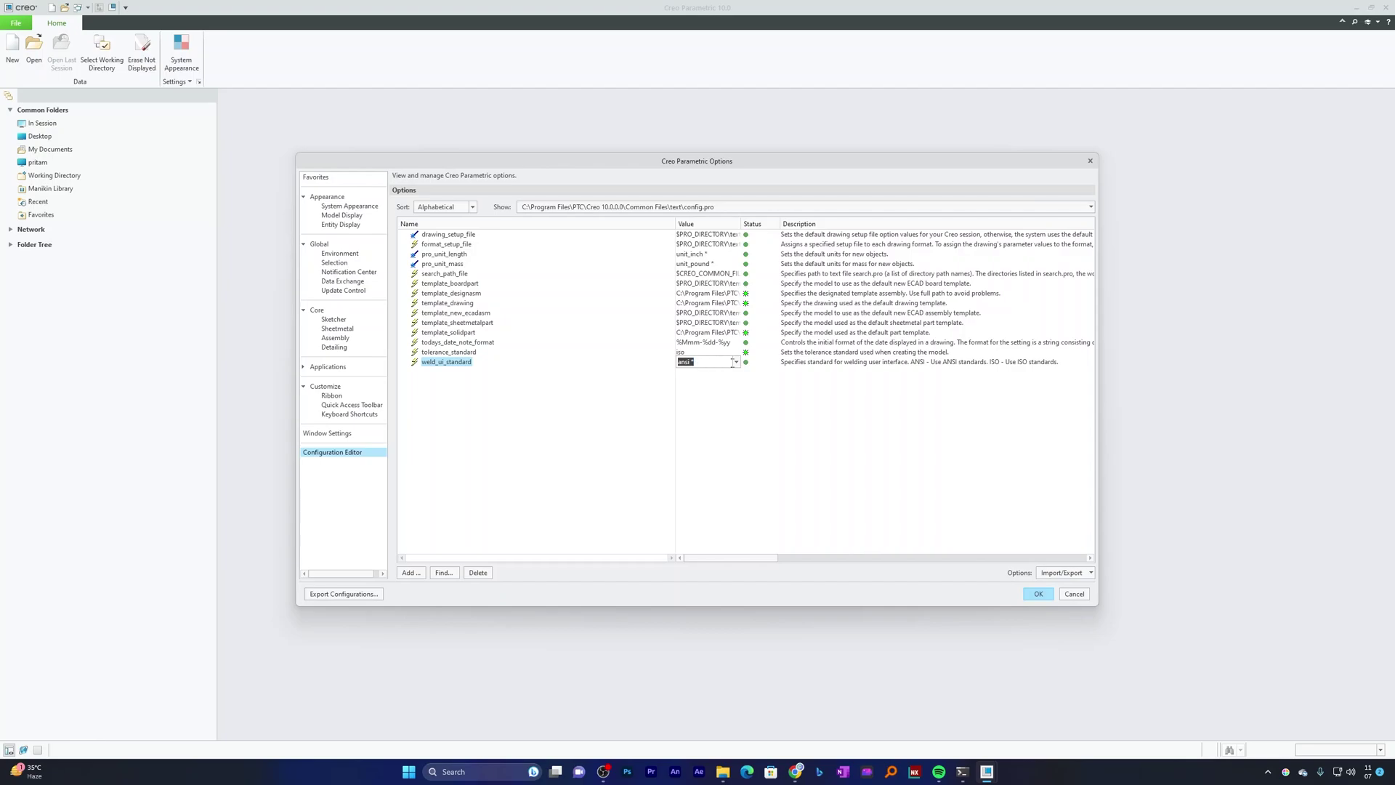
click(736, 362)
click(734, 382)
- Change todays_date_note_format to %dd-%Mmm-%yy
click(730, 345)
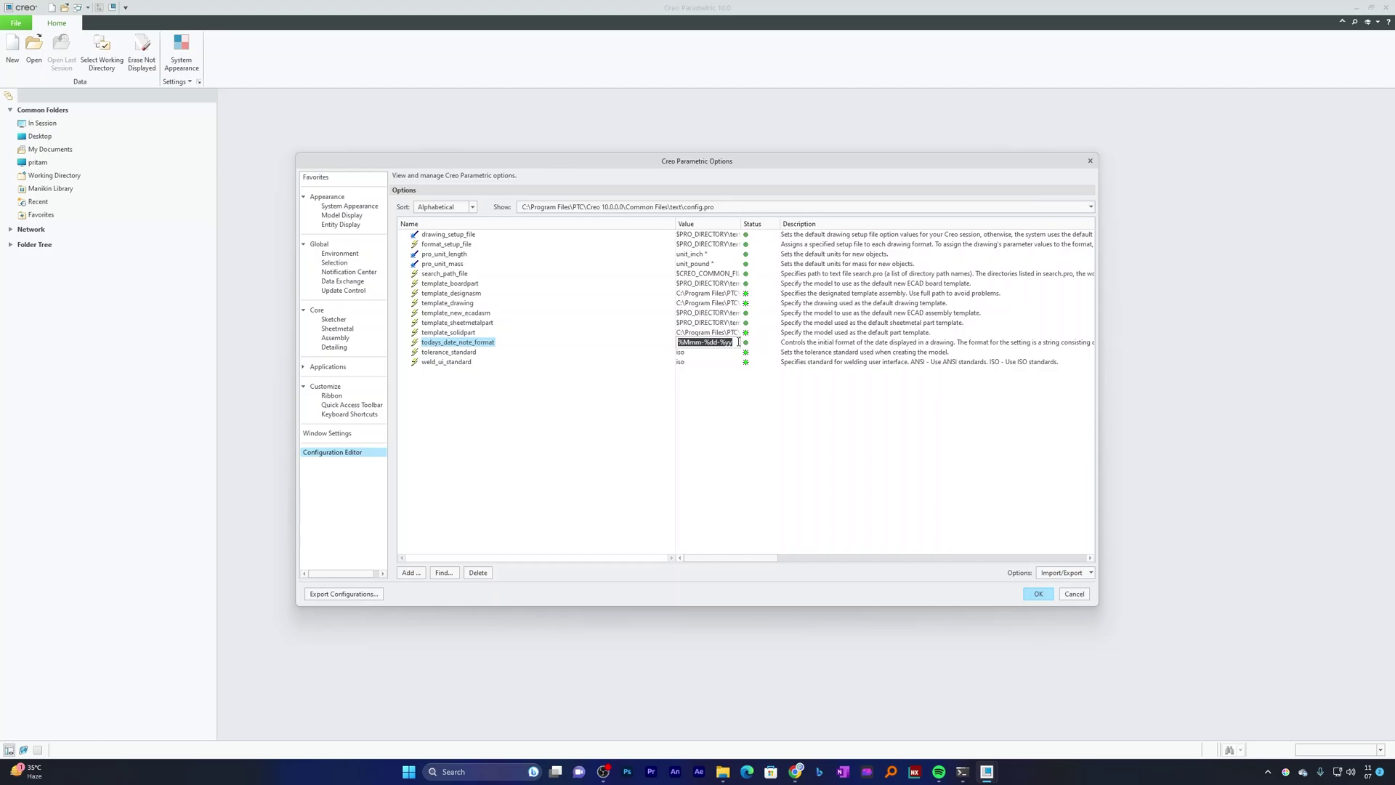
click(731, 344)
key(shift+Left)
key(shift+Left)
key(shift+Left)
key(shift+Left)
key(shift+Left)
key(BackSpace)
text(%Mmm-)
key(Return)
- Set pro_unit_mass to unit_kilogram and pro_unit_length to unit_mm
click(708, 264)
click(736, 264)
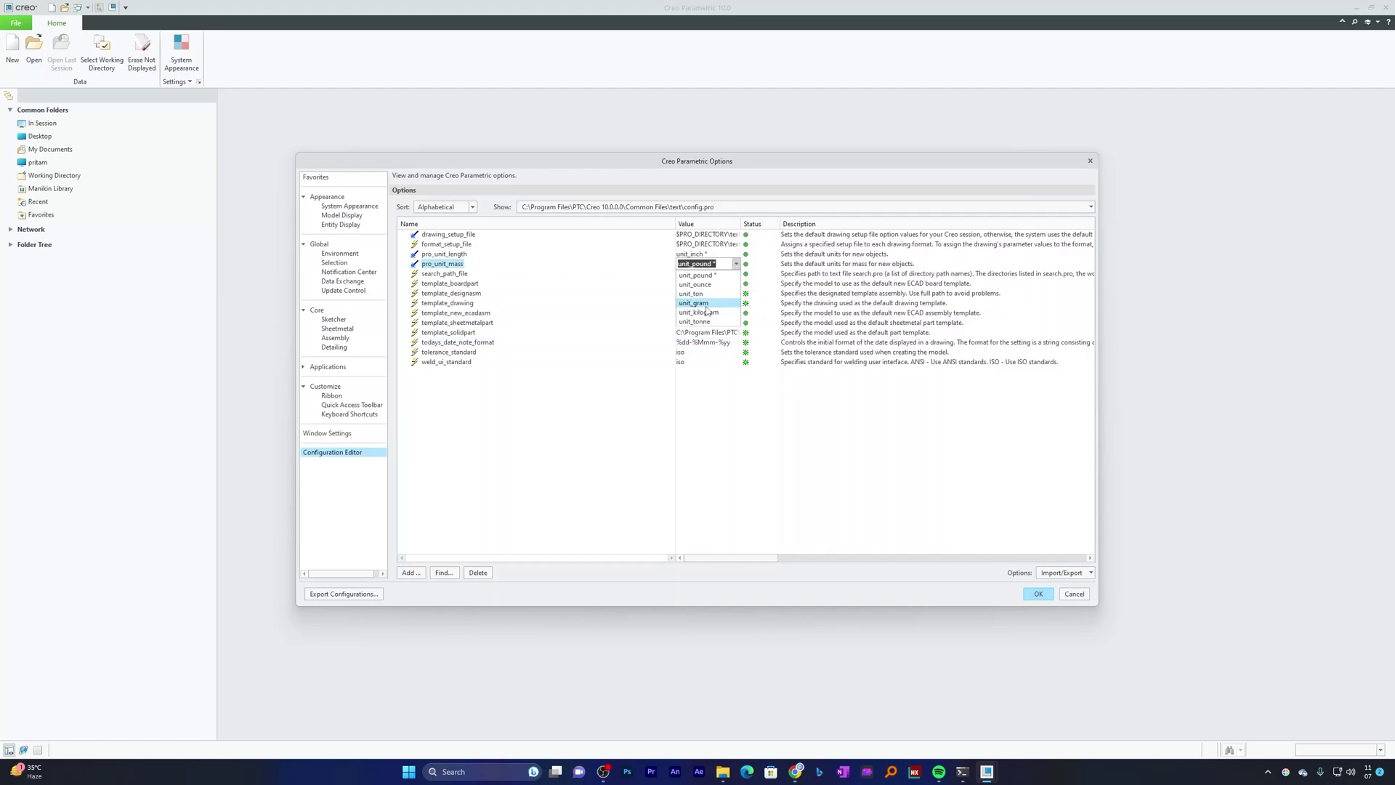
click(718, 312)
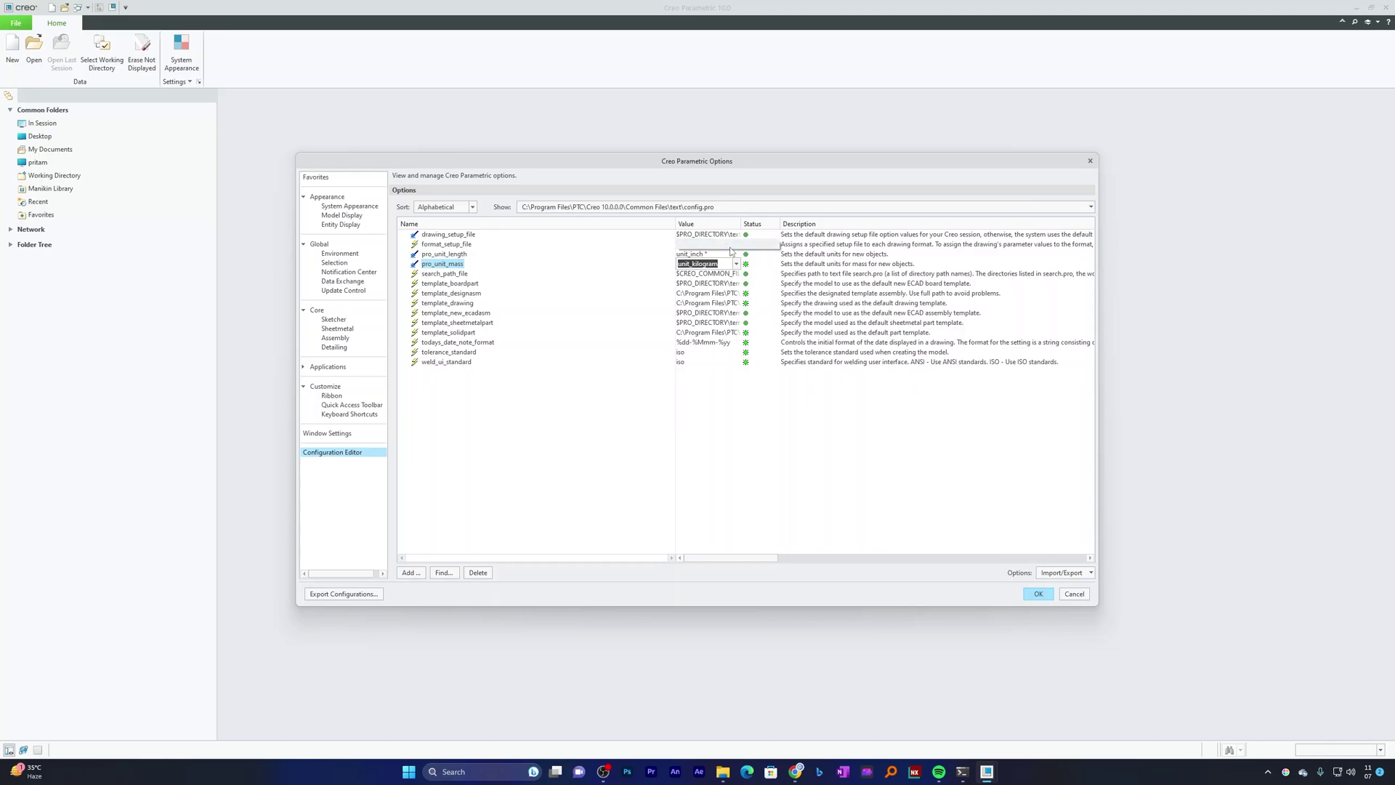
click(724, 254)
click(737, 254)
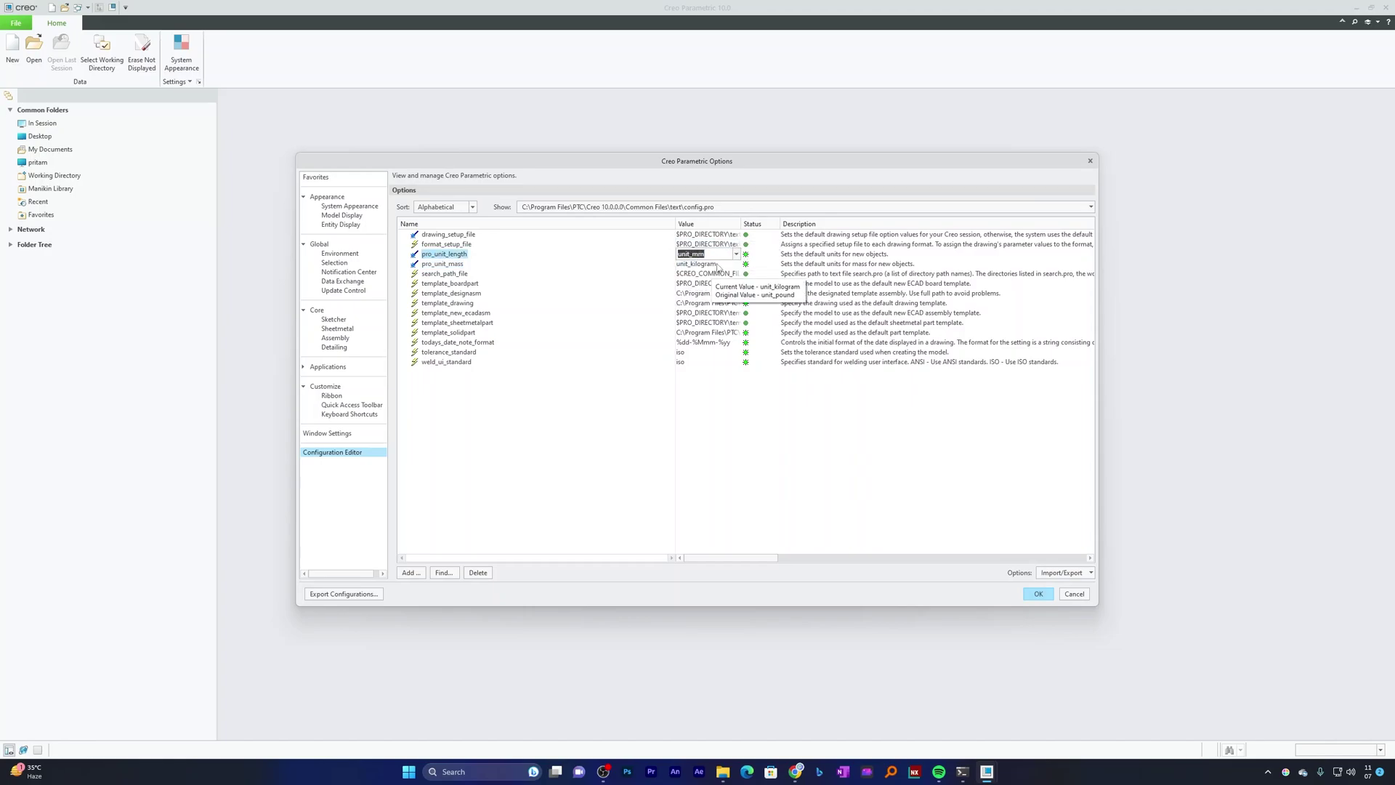
click(709, 284)
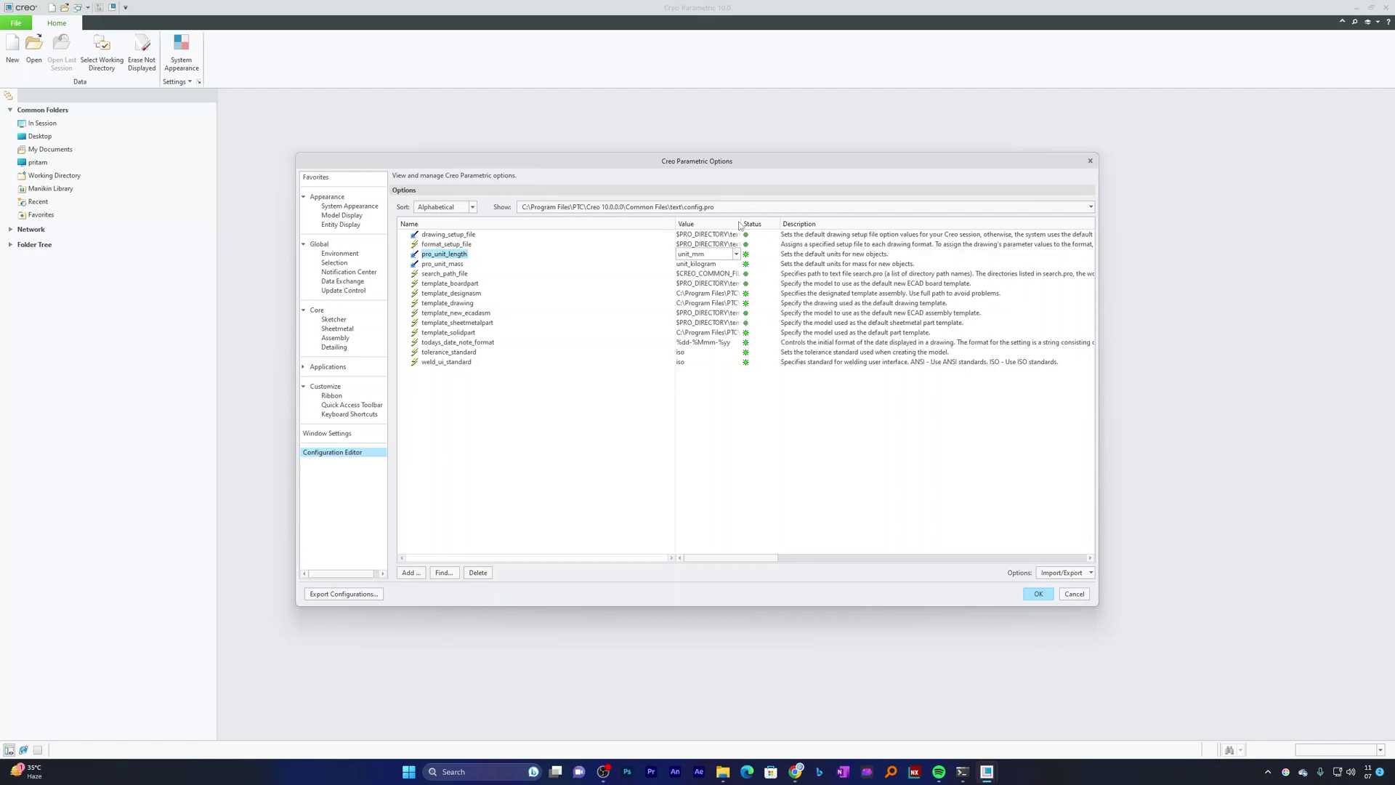
drag(741, 224, 818, 224)
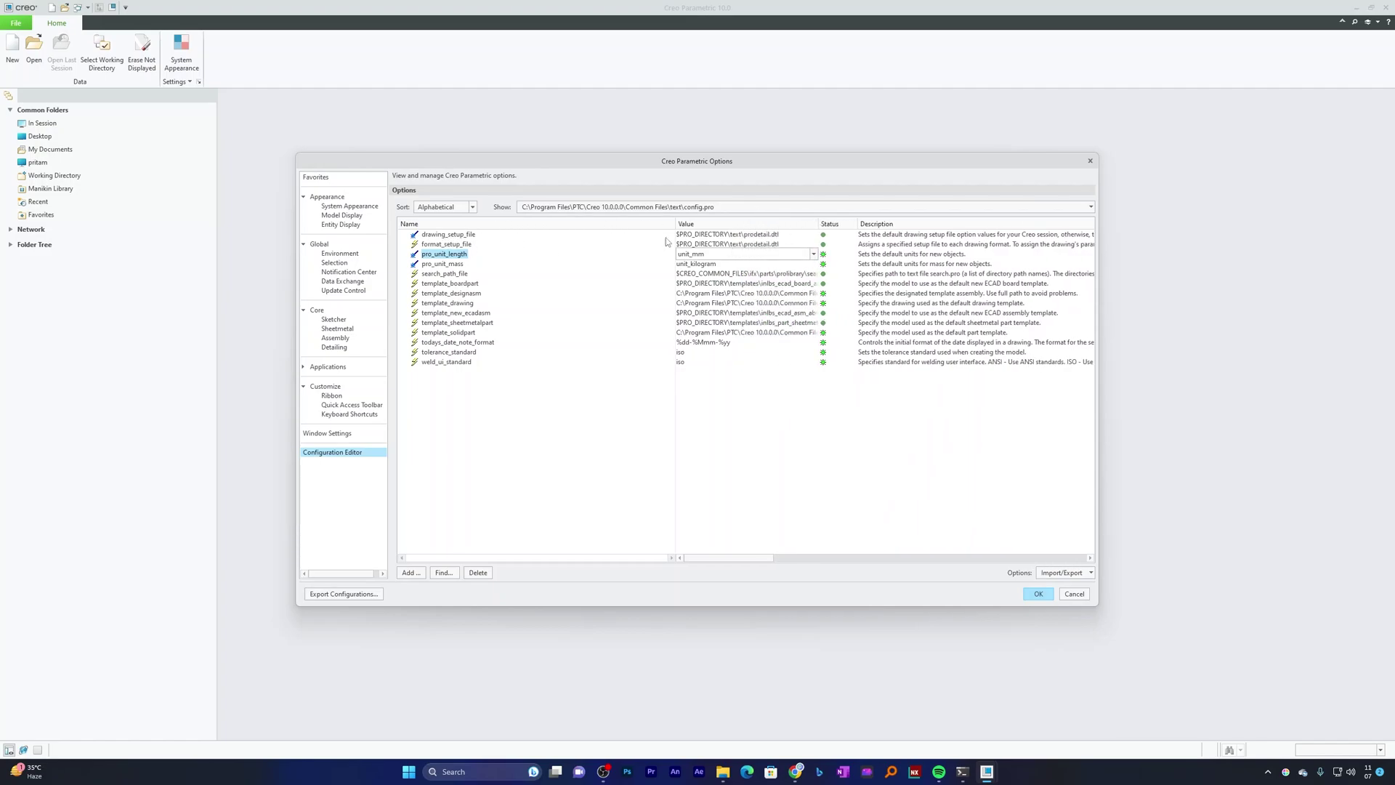
click(791, 235)
click(814, 235)
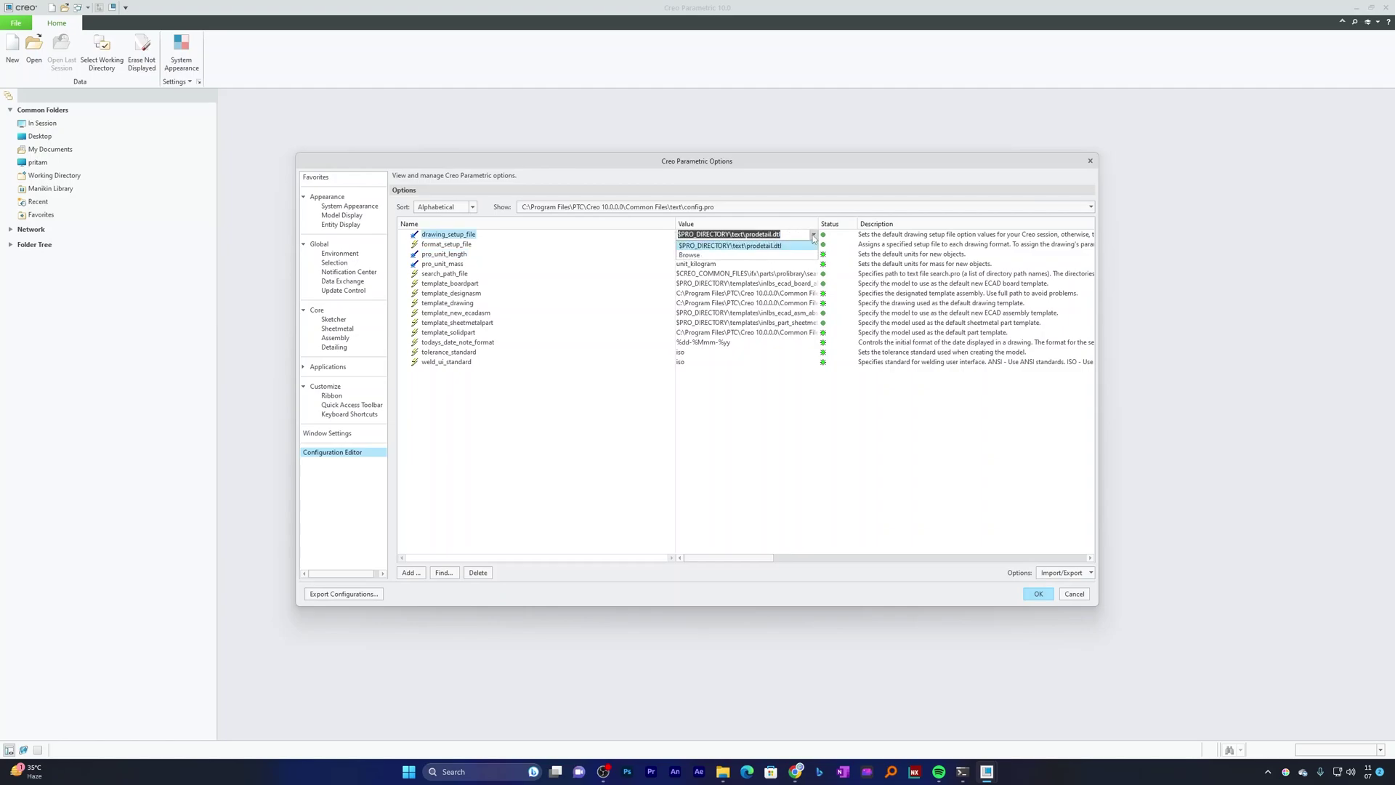
click(742, 255)
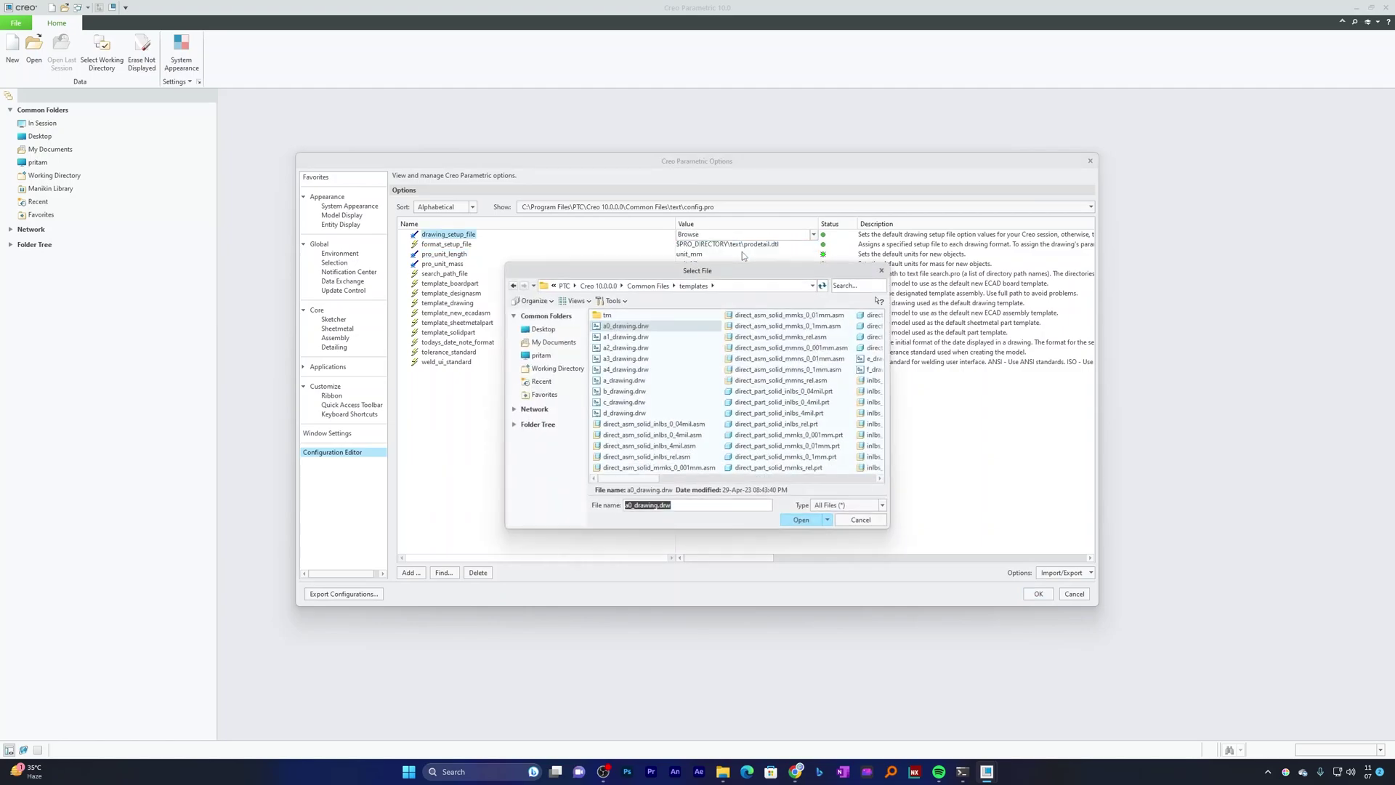
click(542, 355)
double_click(618, 317)
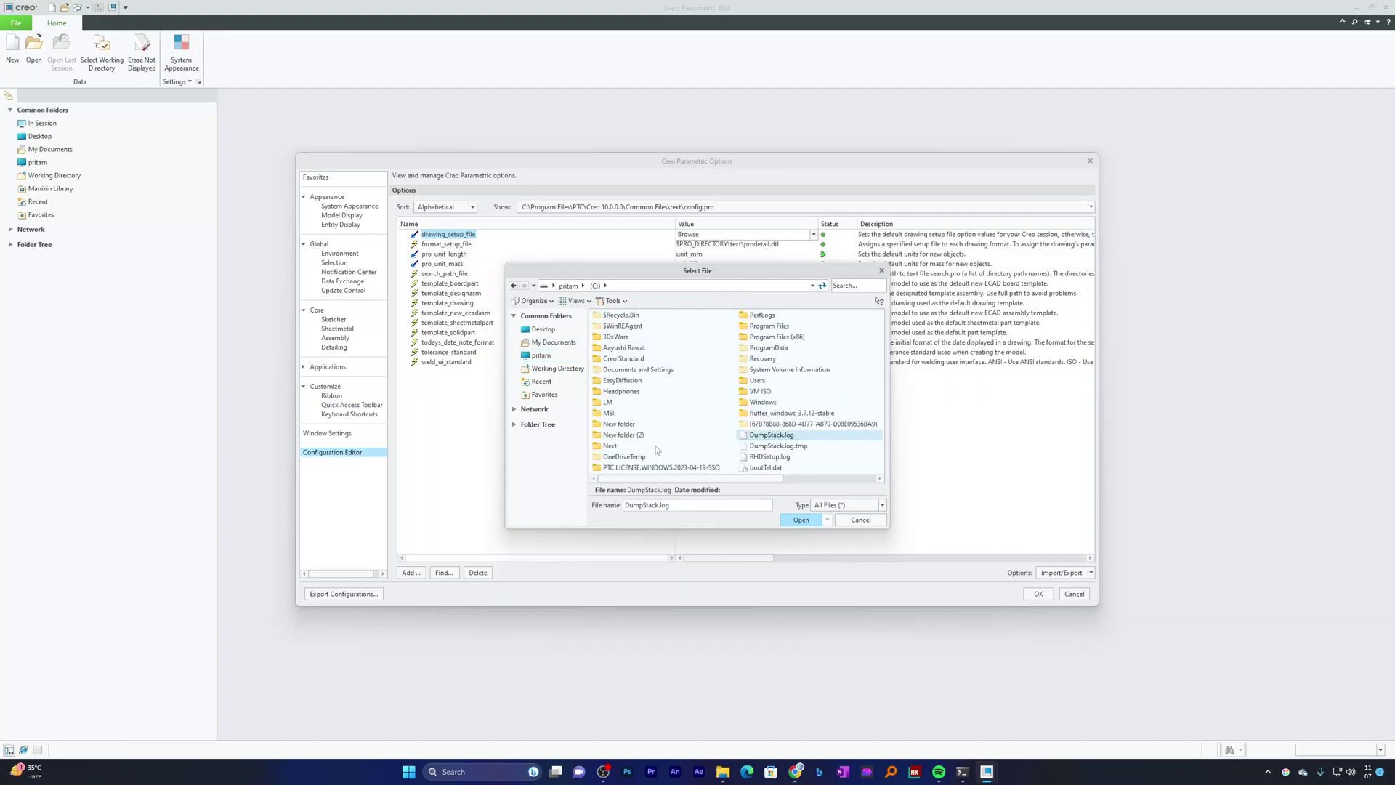
double_click(632, 359)
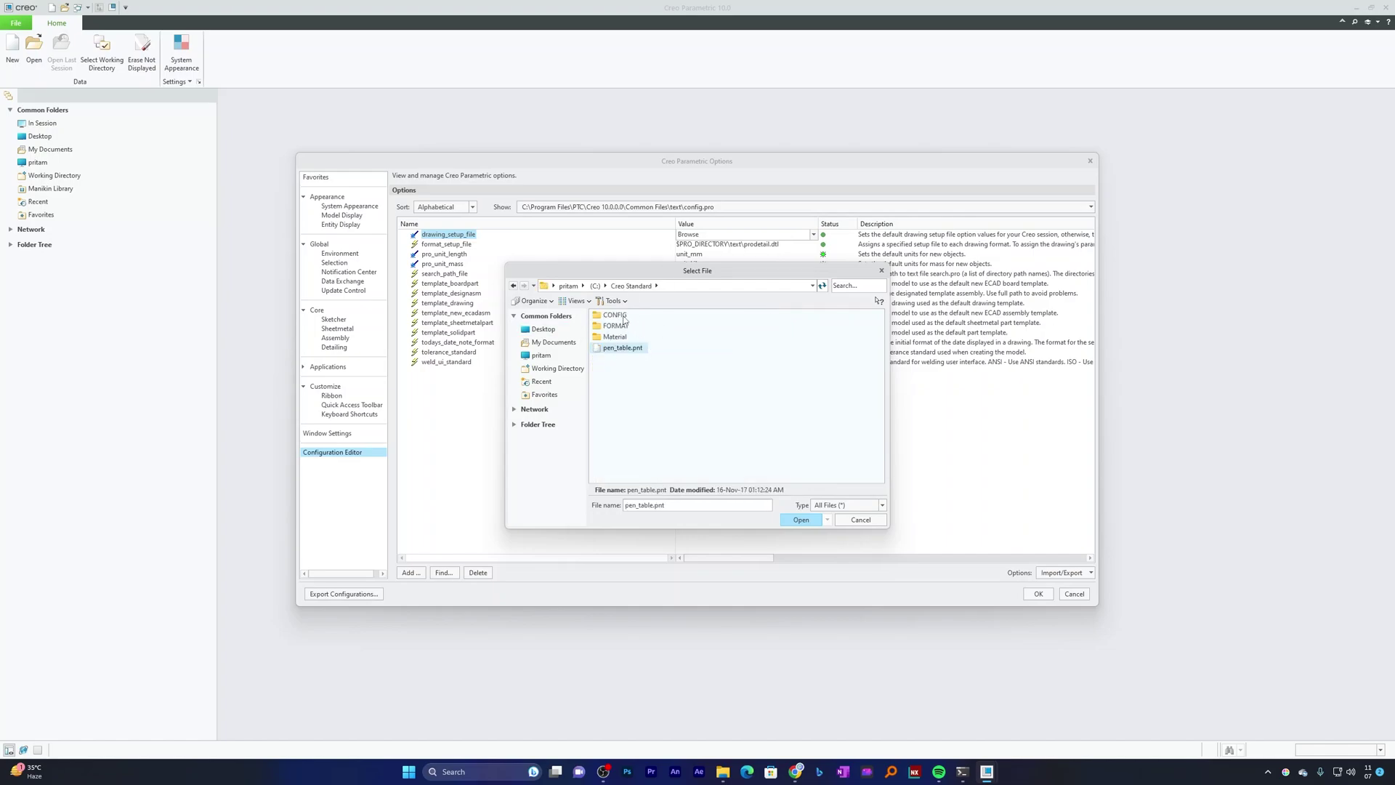
double_click(623, 316)
click(631, 285)
click(861, 520)
click(813, 235)
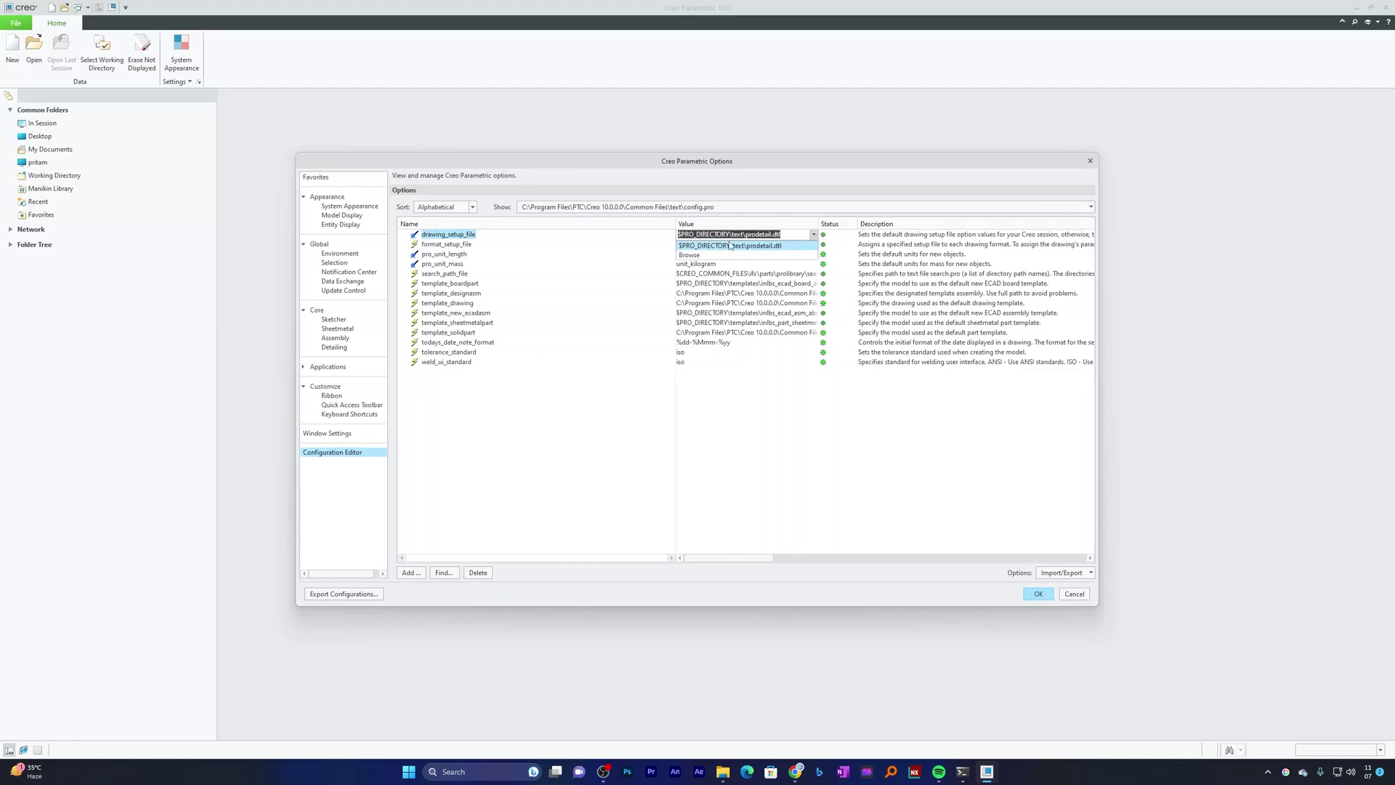
click(706, 256)
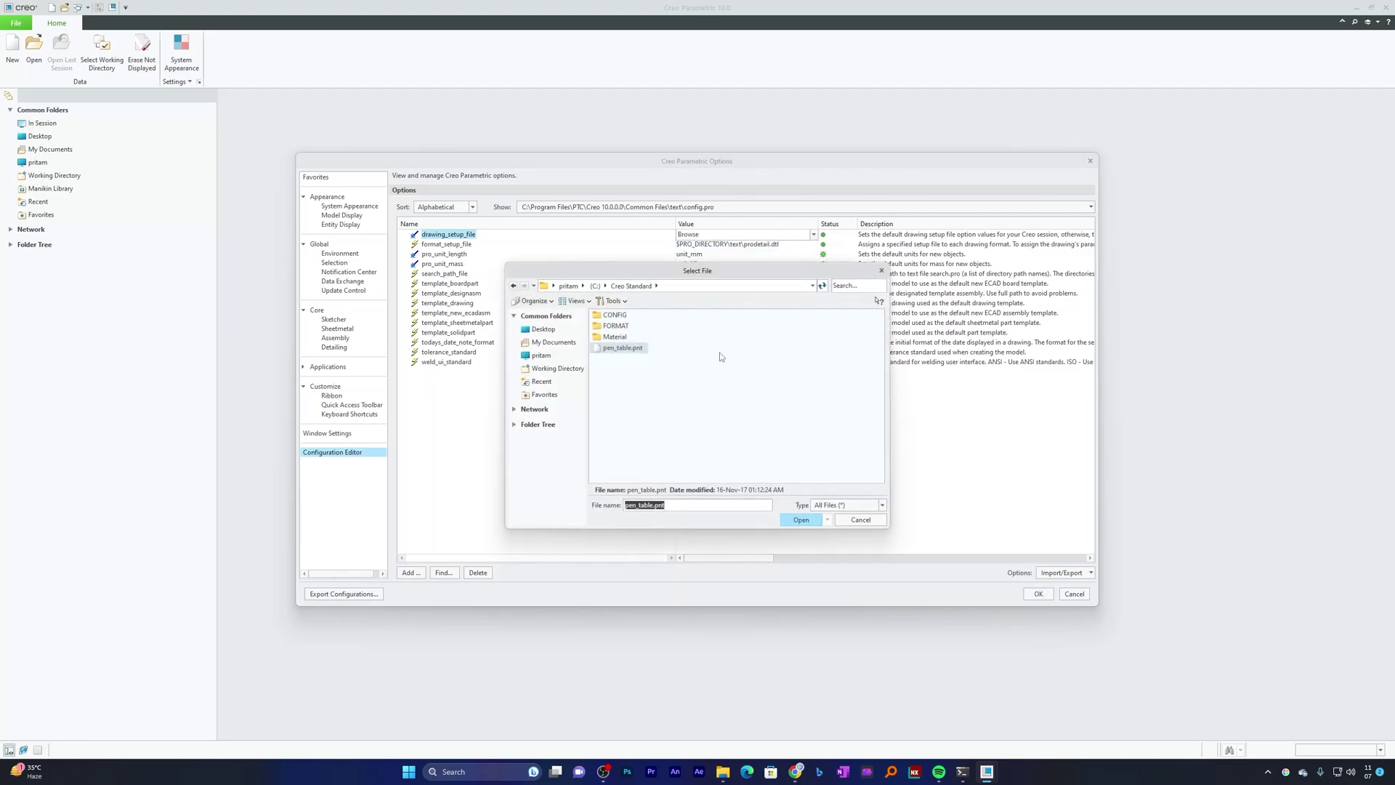
click(882, 270)
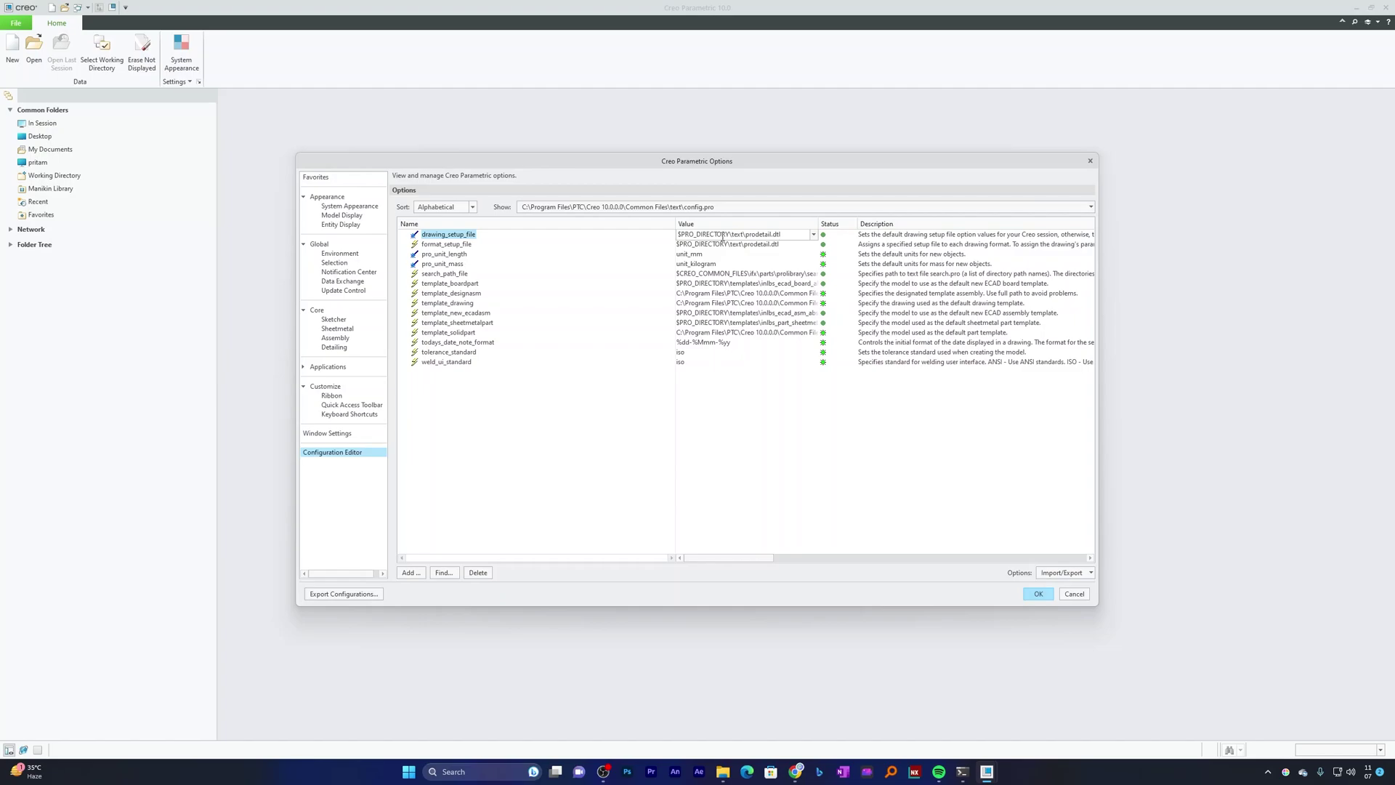
double_click(805, 234)
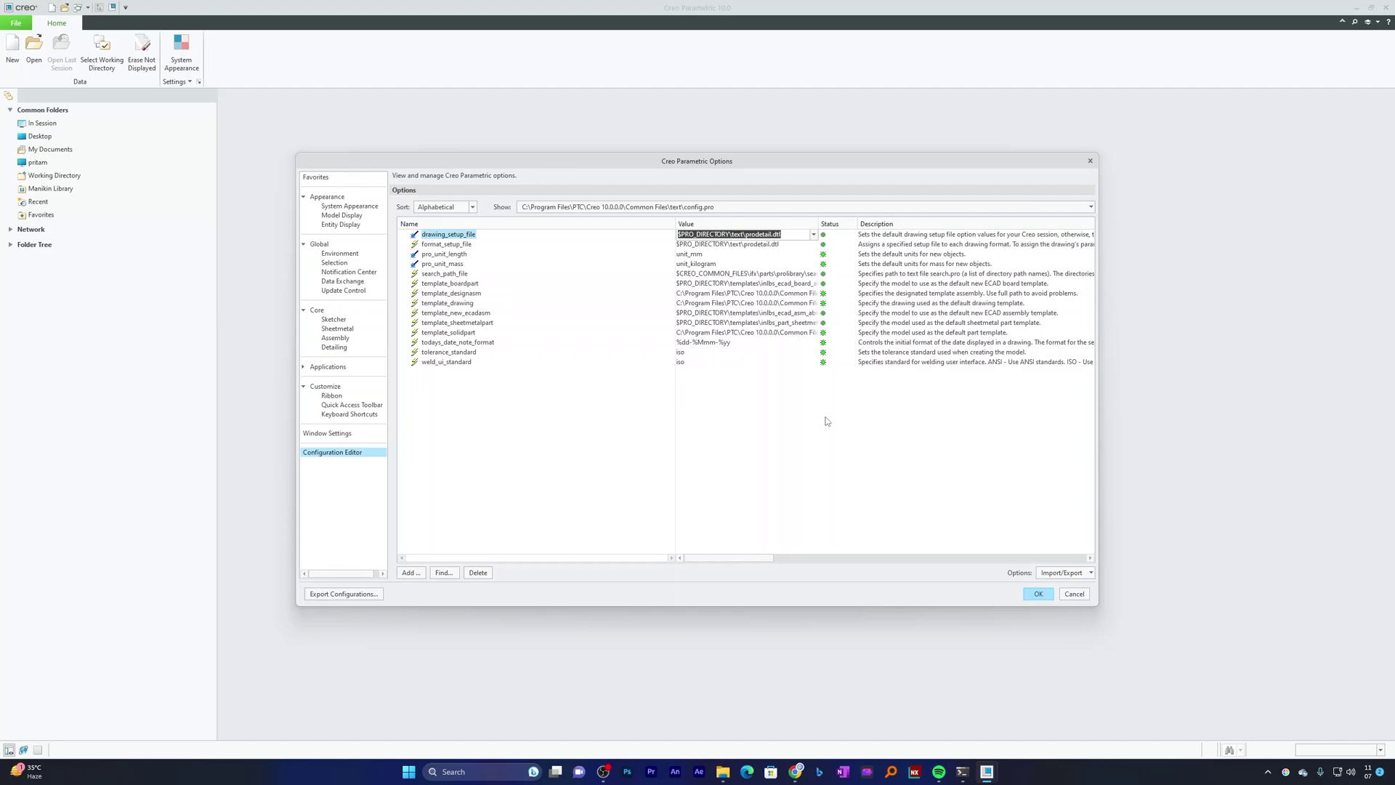
- Export the configuration as config.pro into the My Documents folder
click(367, 594)
click(547, 358)
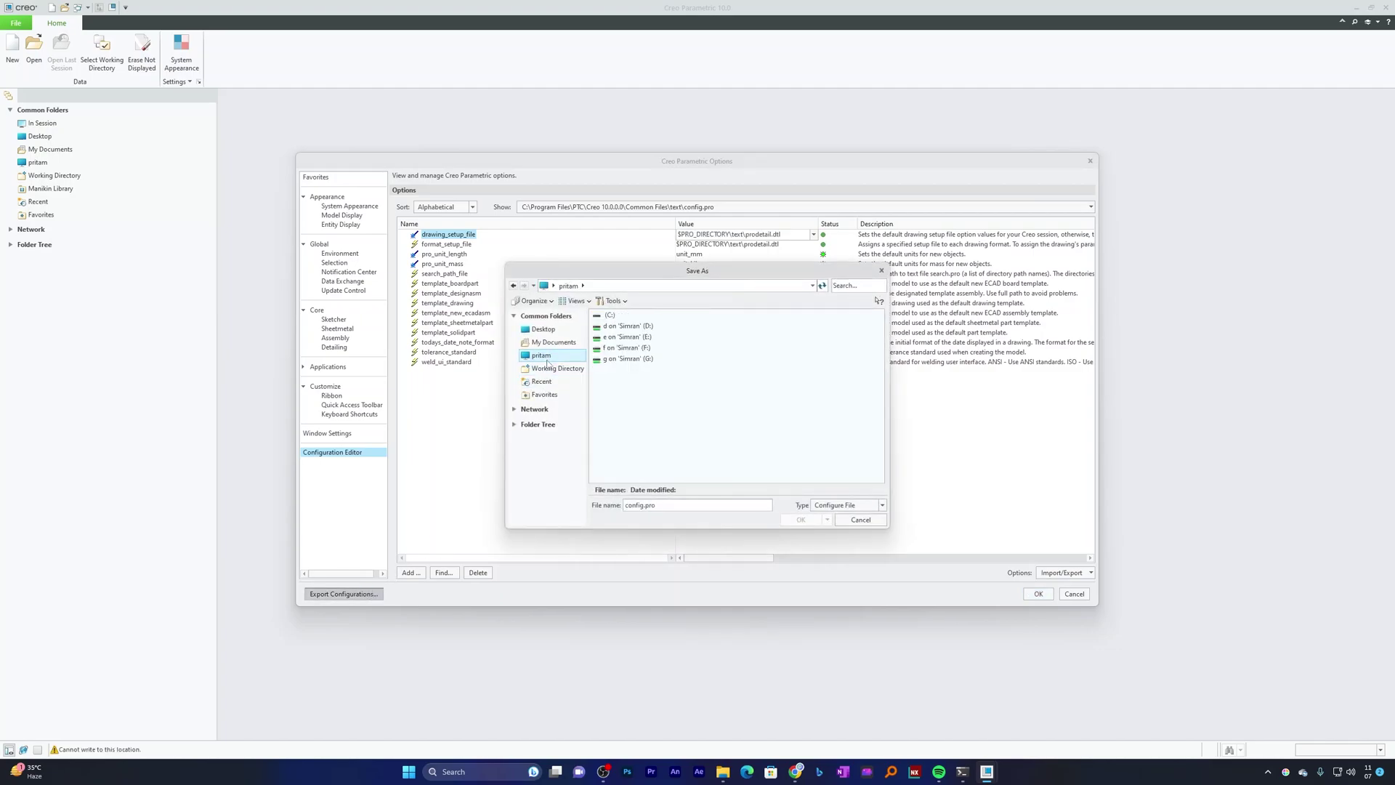
click(558, 369)
click(553, 342)
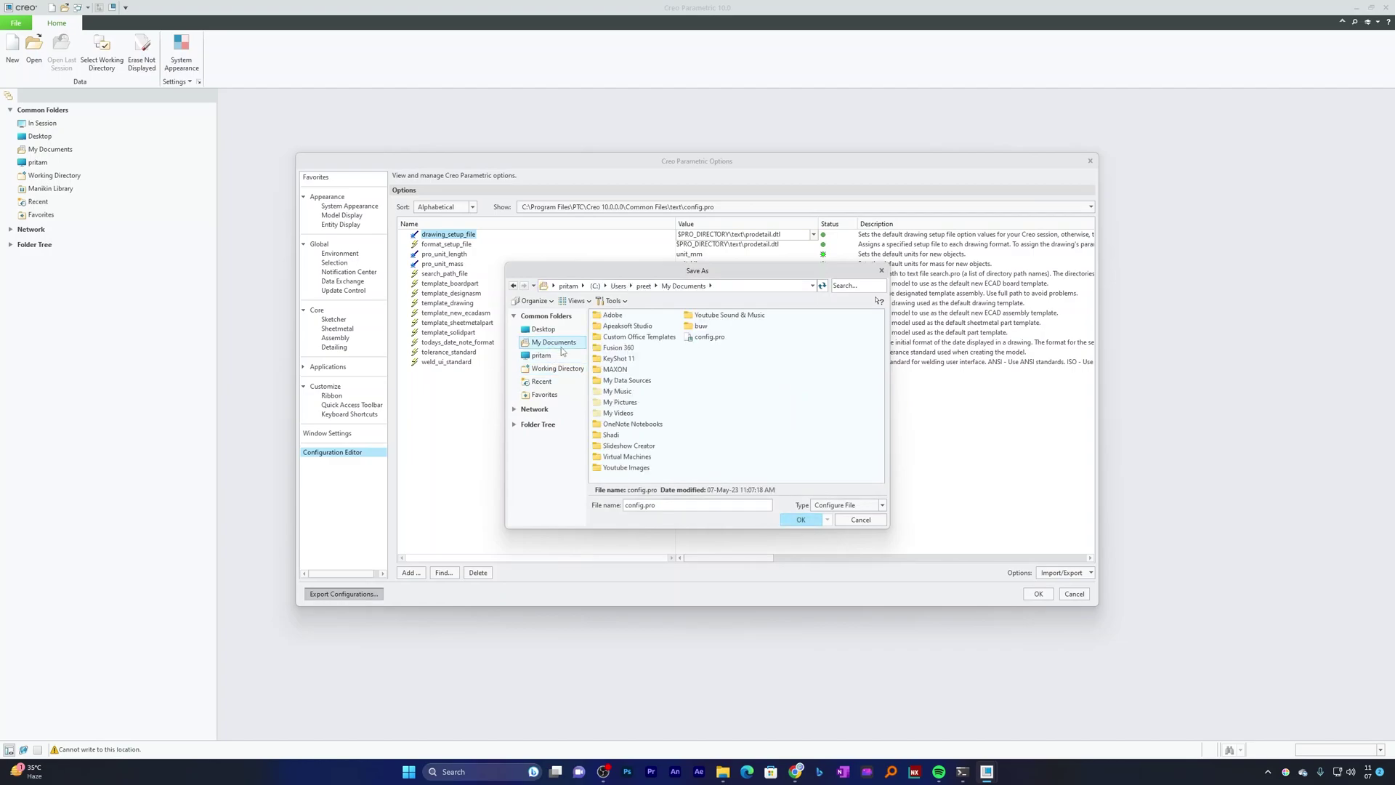
click(807, 521)
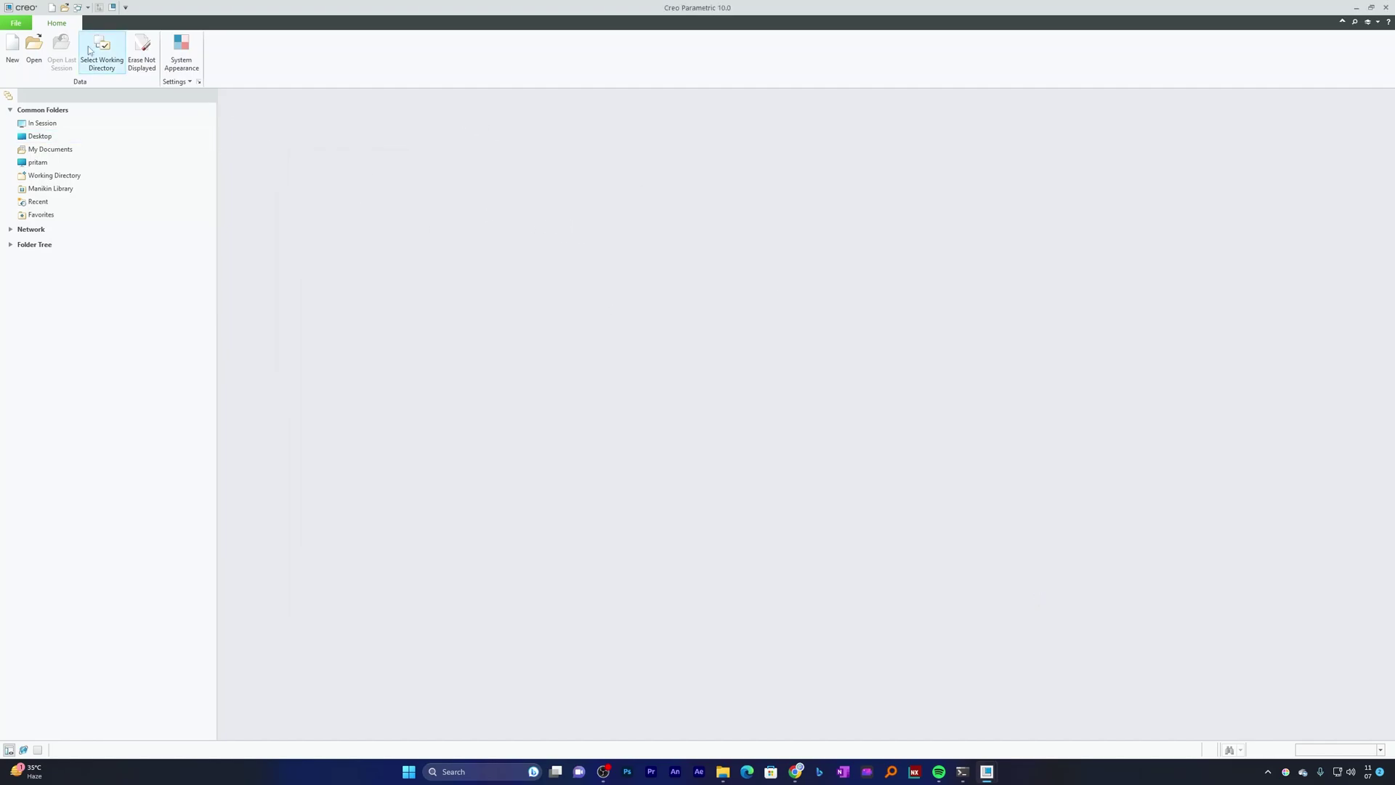
- Create solid part prt0001 from the default template solid_part_mmks_new_abs
click(15, 23)
click(29, 42)
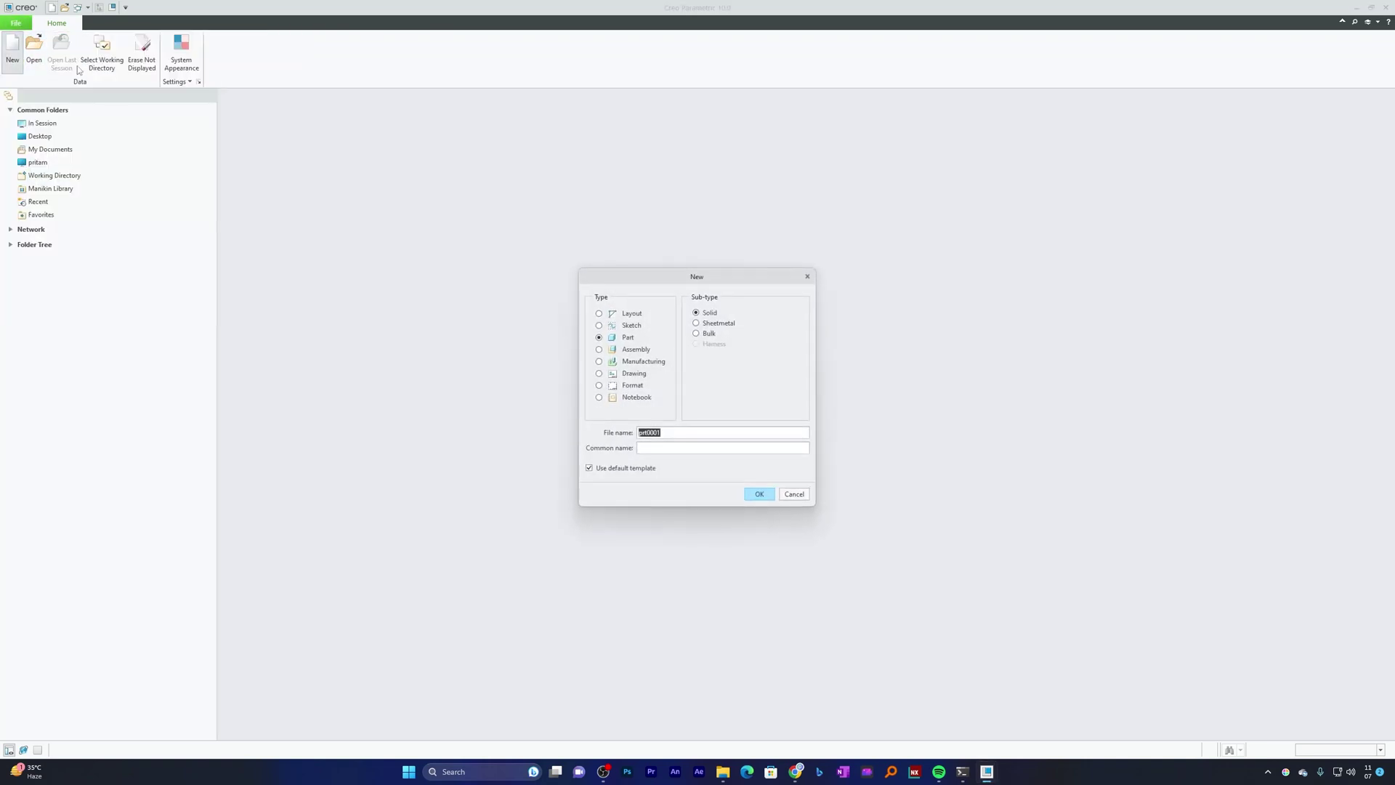
click(759, 494)
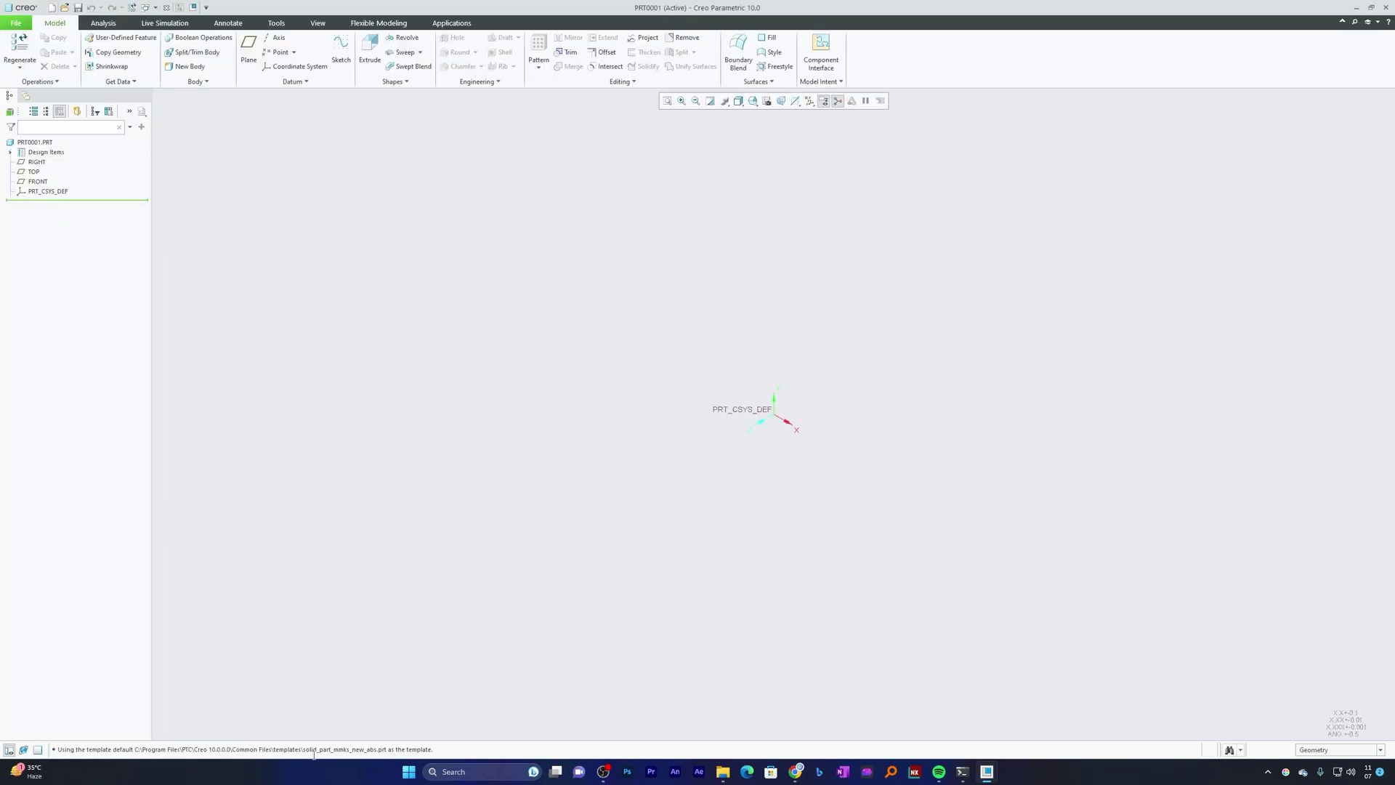
drag(303, 751, 438, 750)
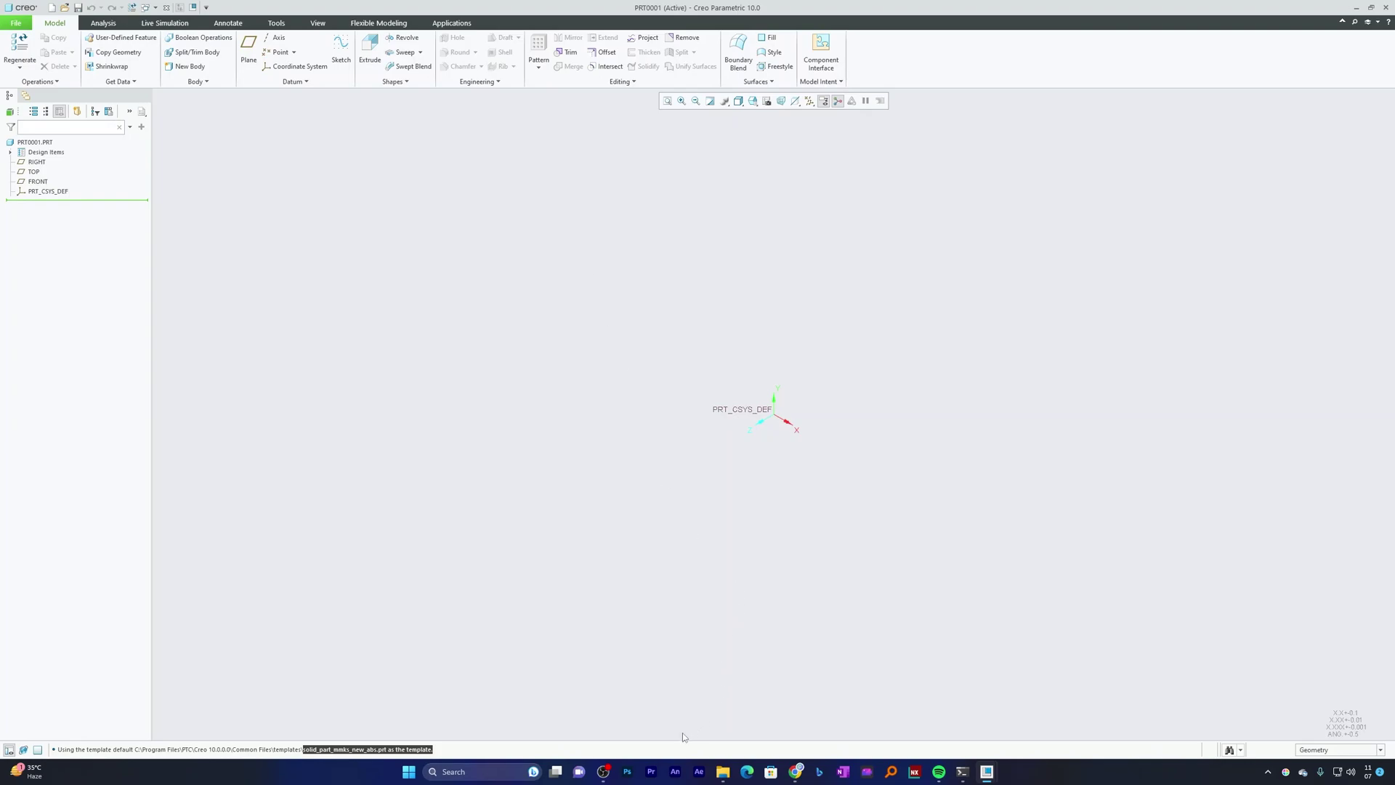
click(16, 24)
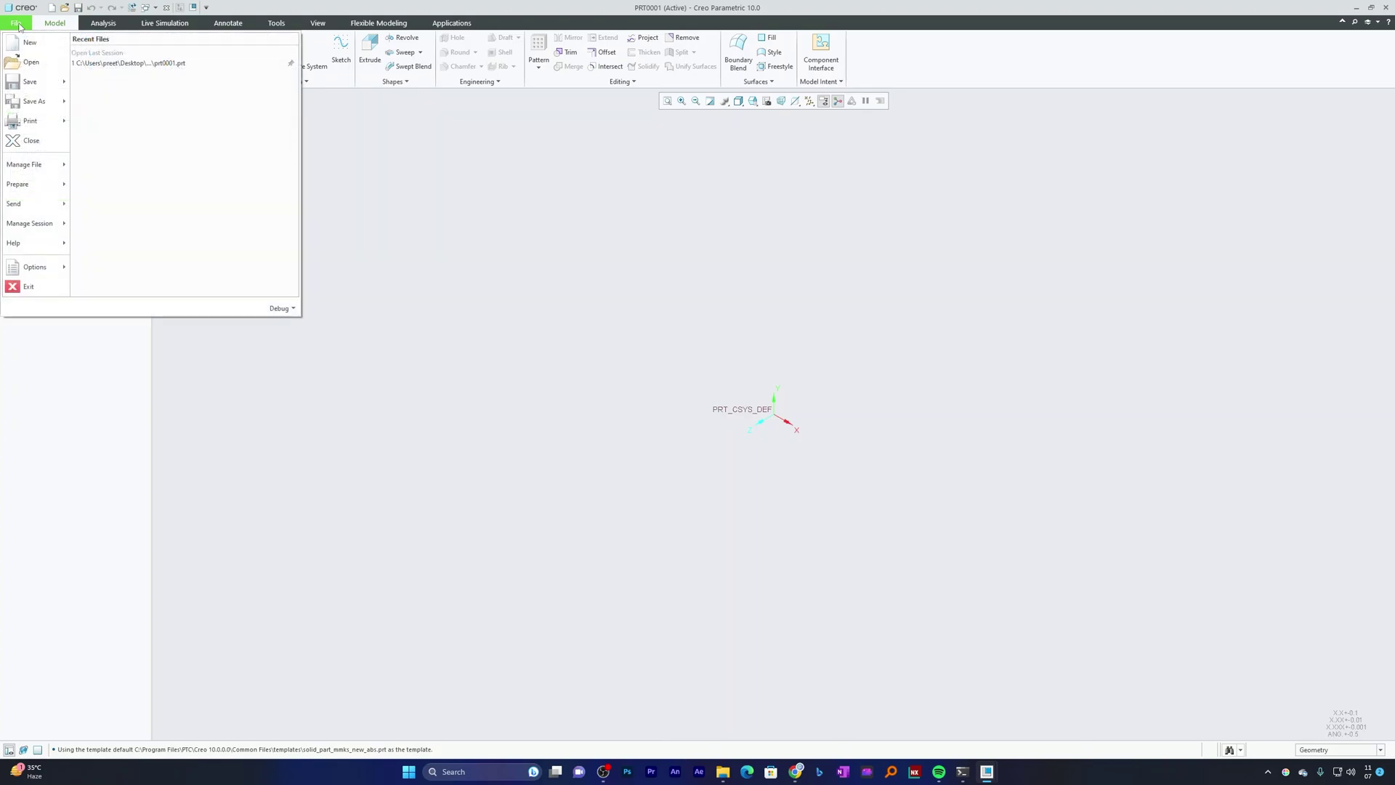
click(25, 262)
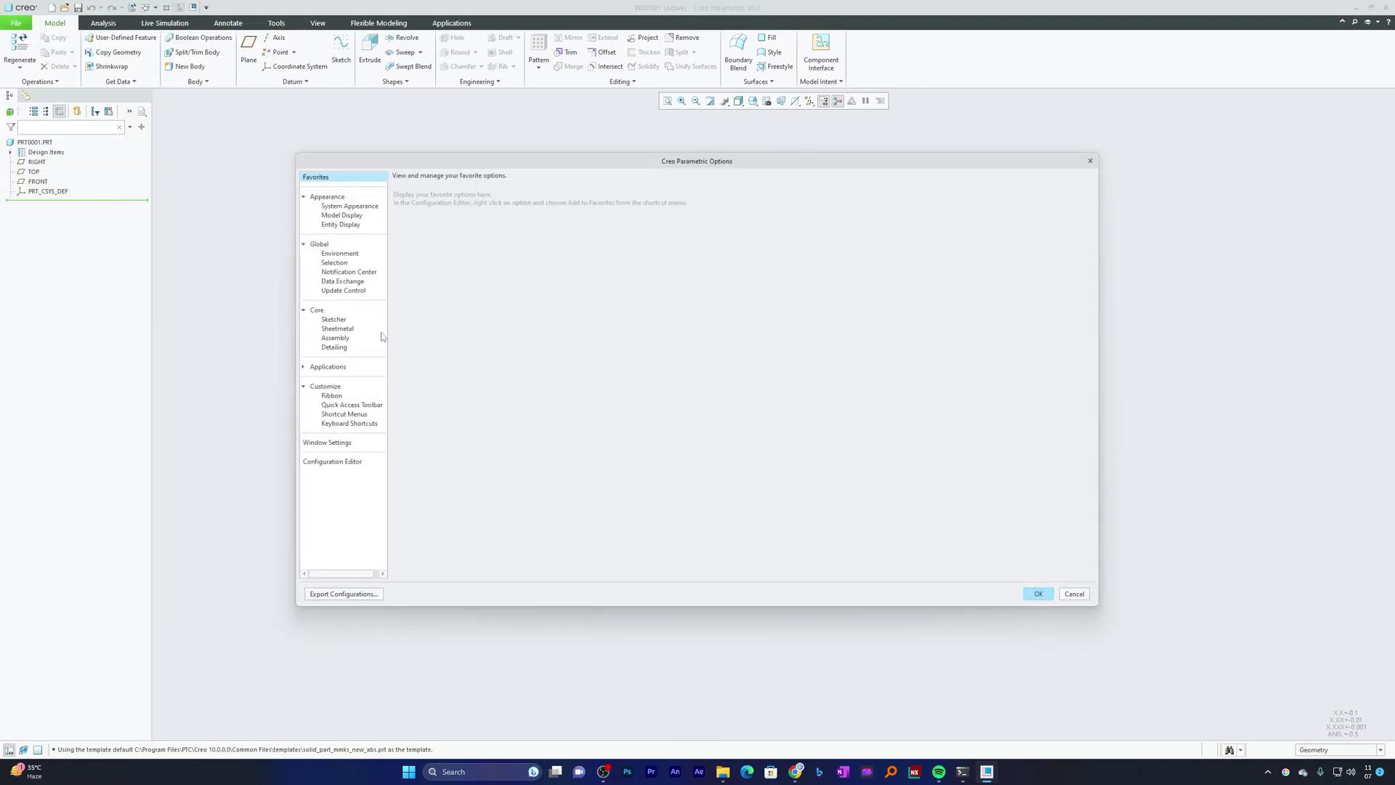
click(347, 462)
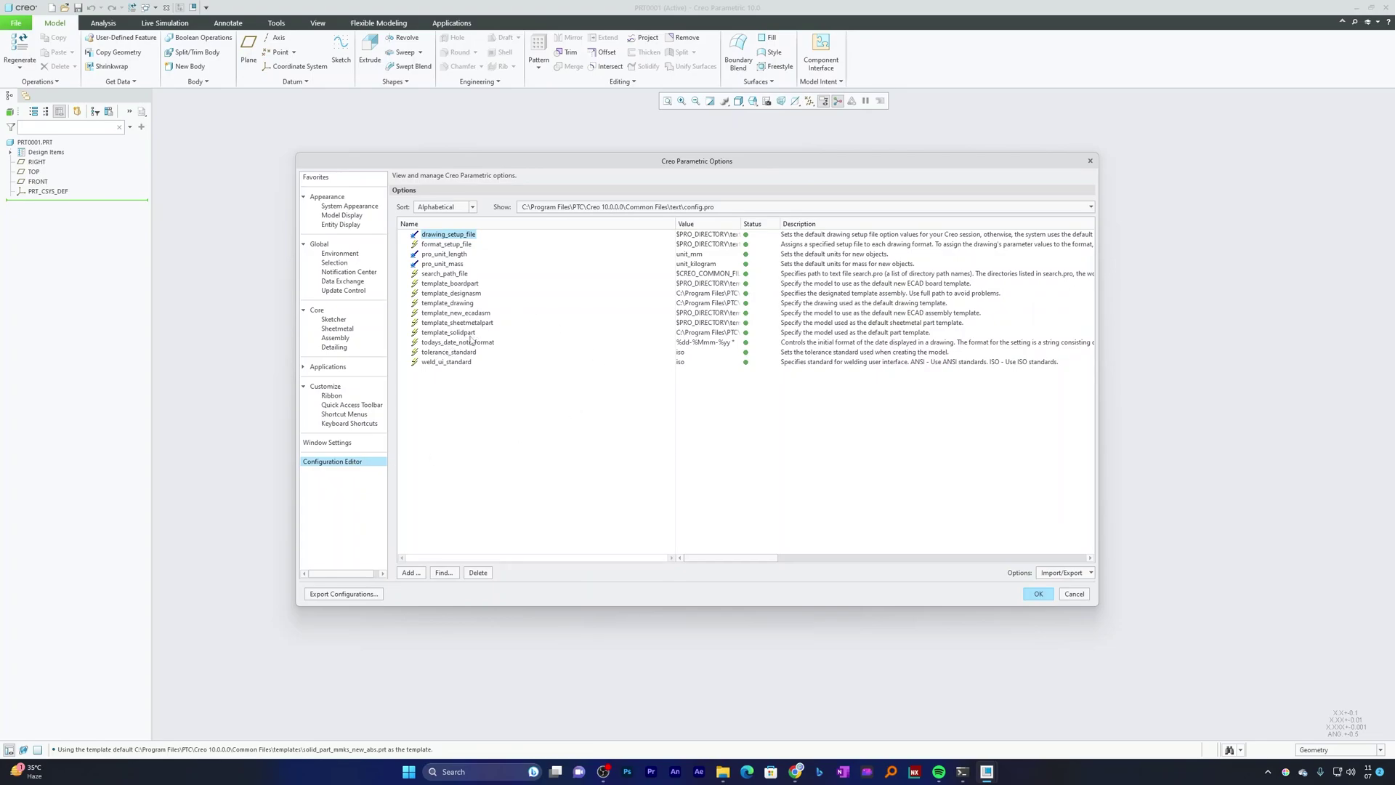
click(444, 573)
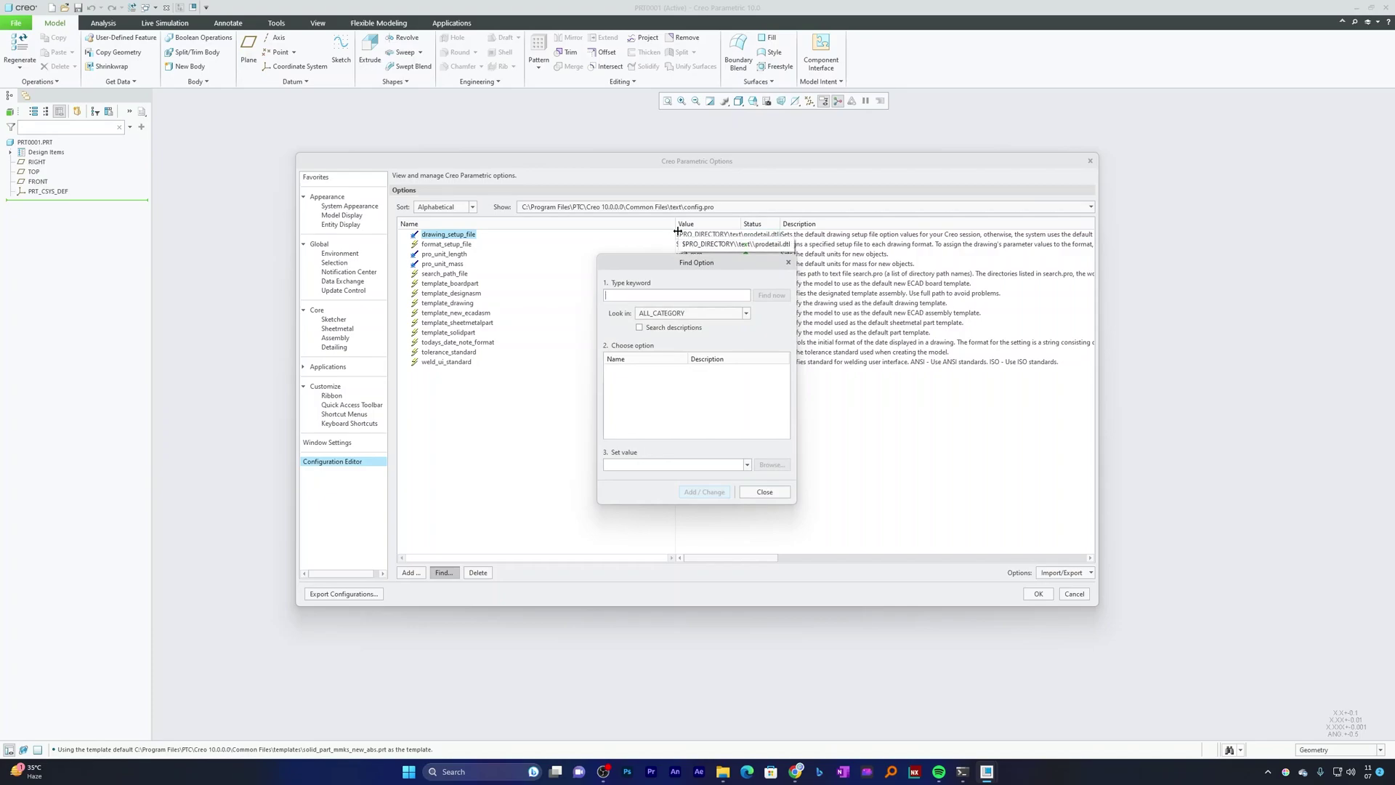
text(template_soli)
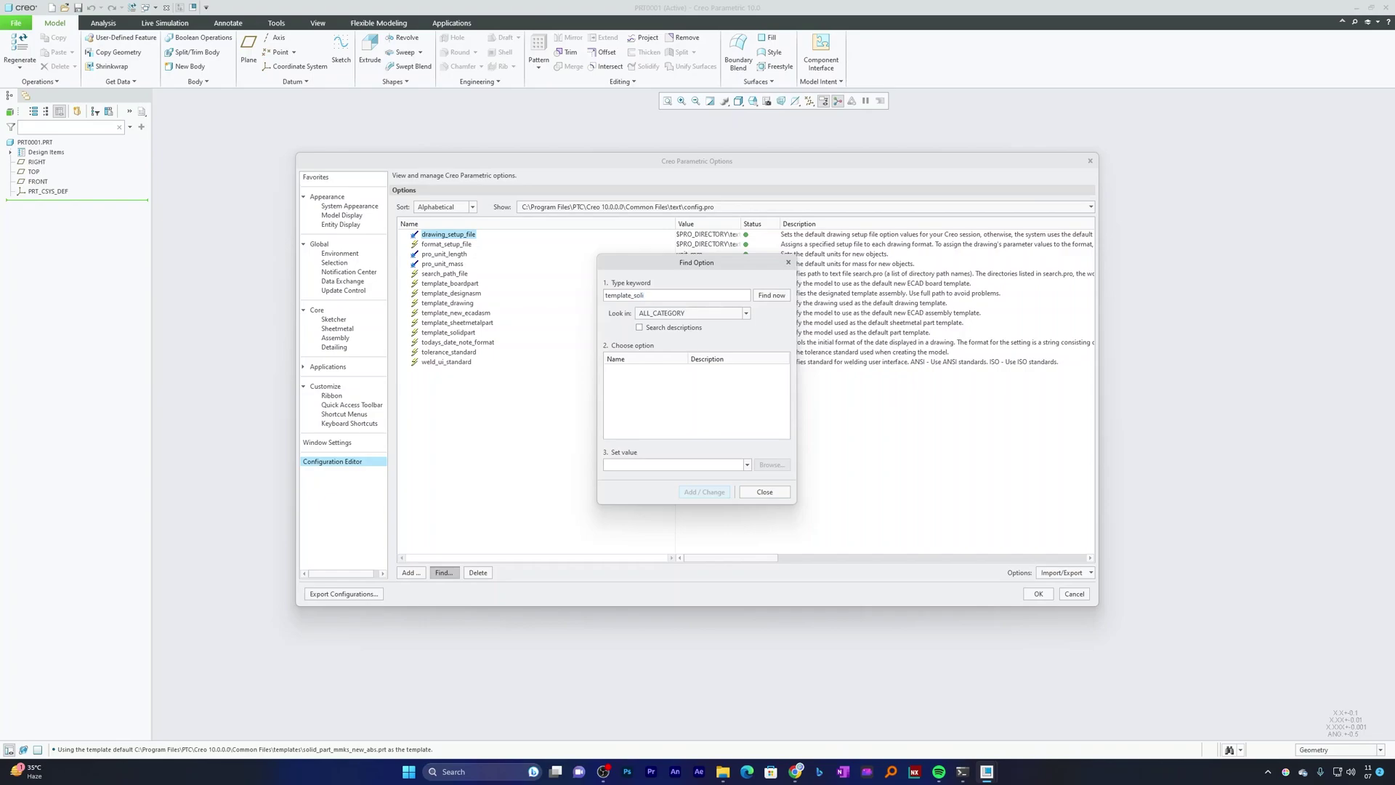
text(d)
click(772, 295)
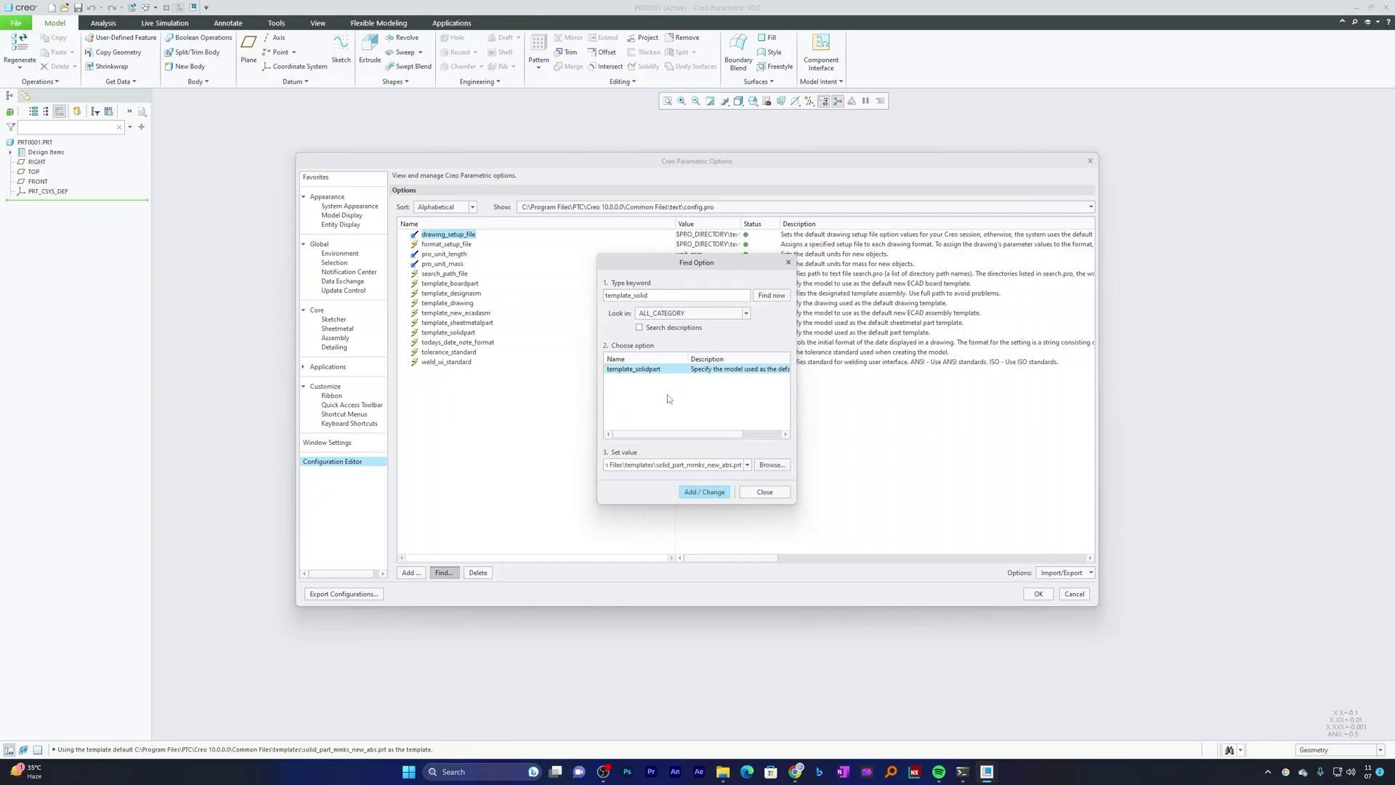
key(Return)
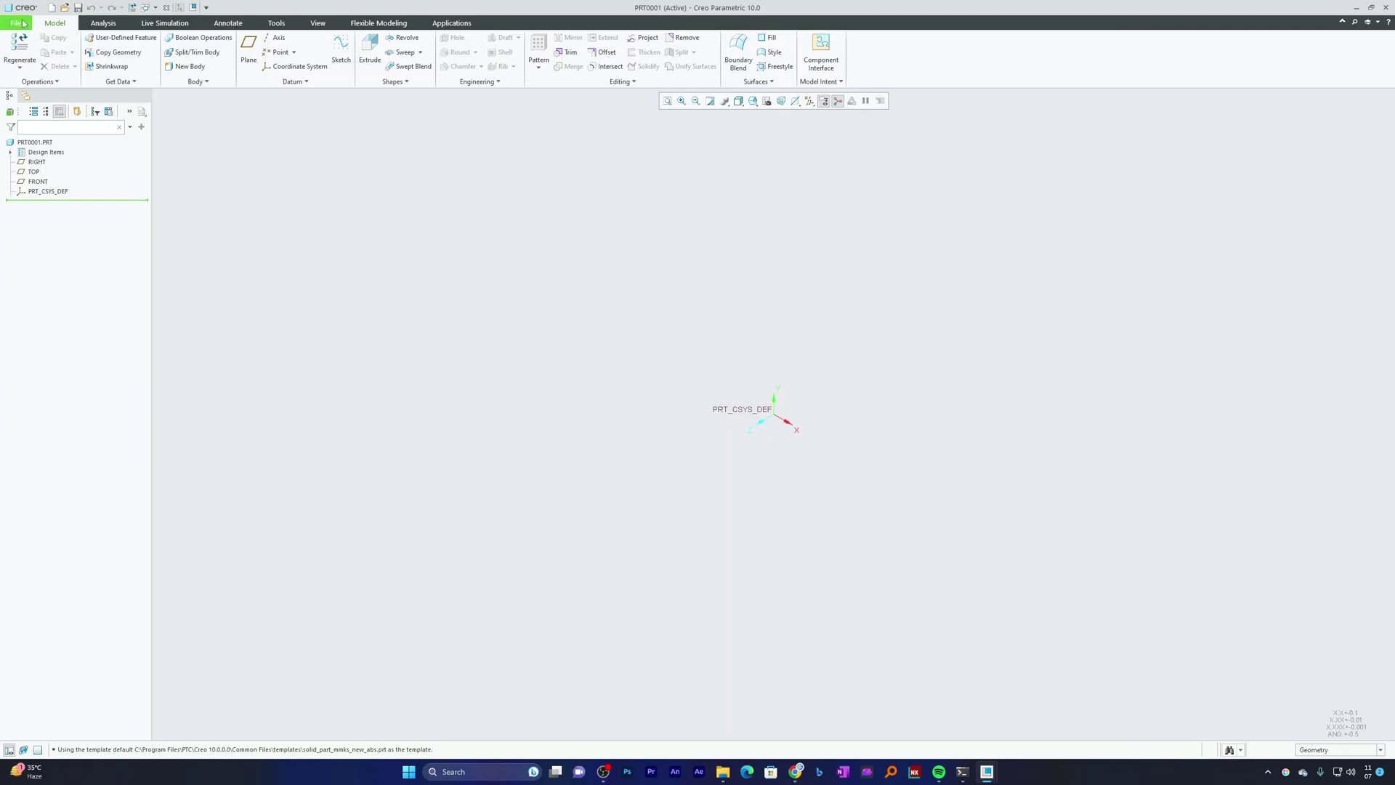
- Start an extrusion on the TOP datum plane and sketch the block's rectangle
click(370, 48)
click(809, 100)
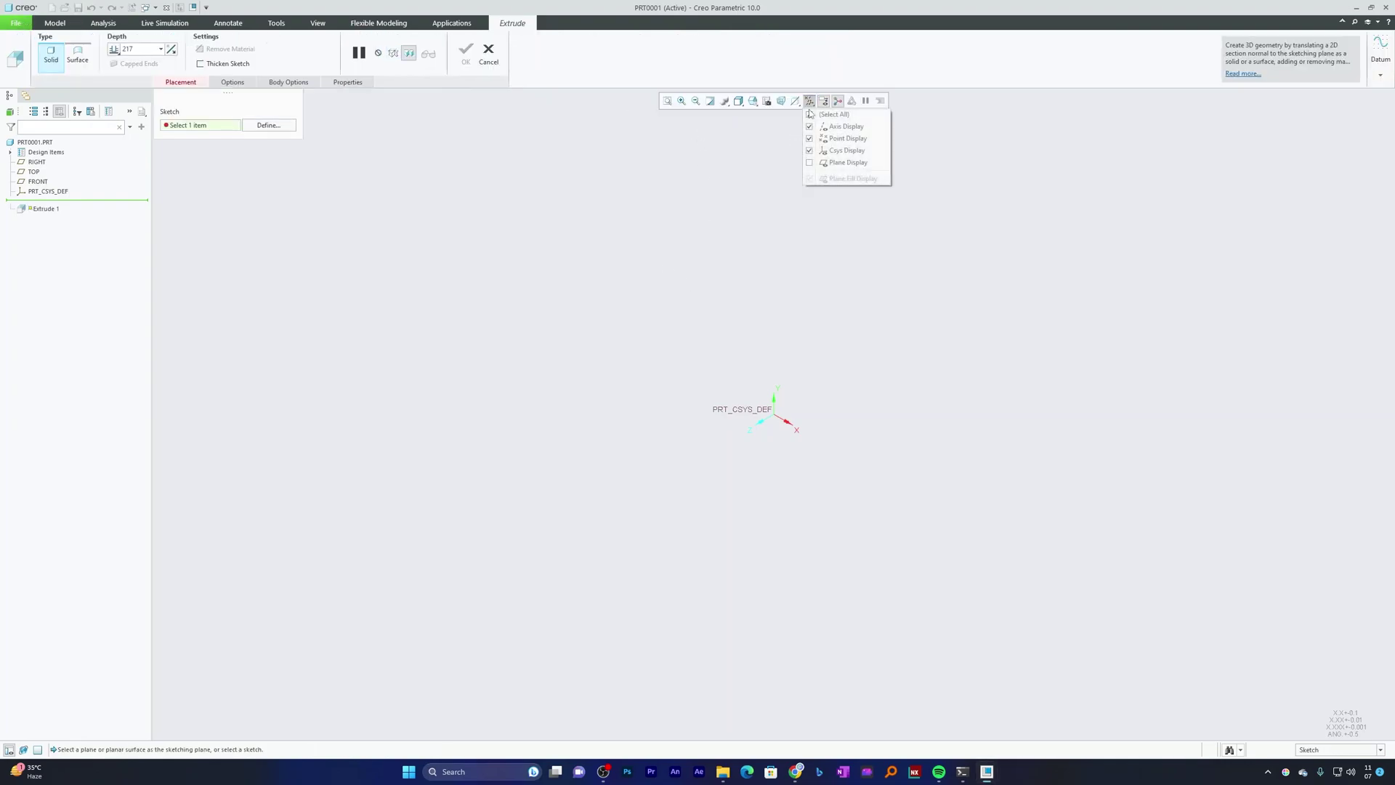
click(809, 162)
click(574, 389)
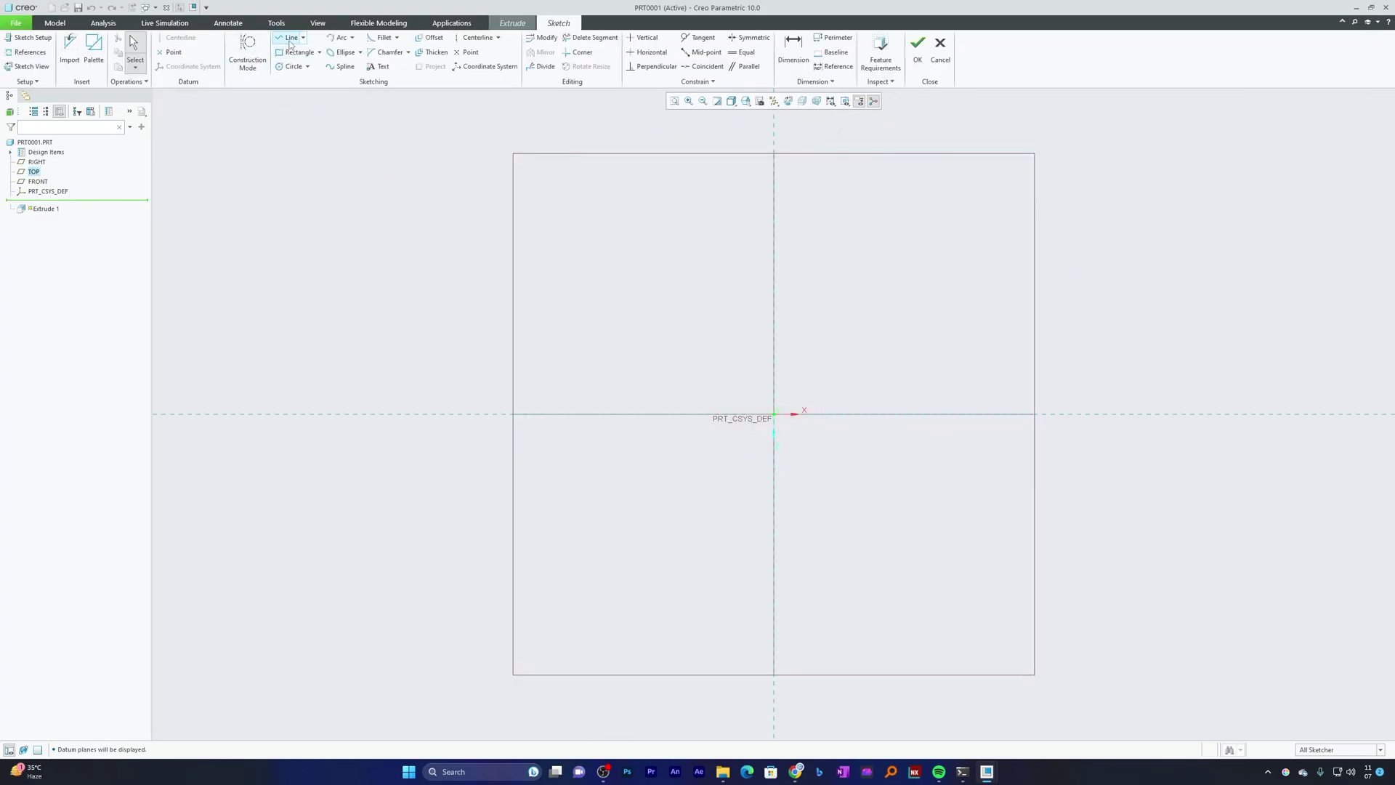
click(298, 52)
click(553, 290)
click(742, 352)
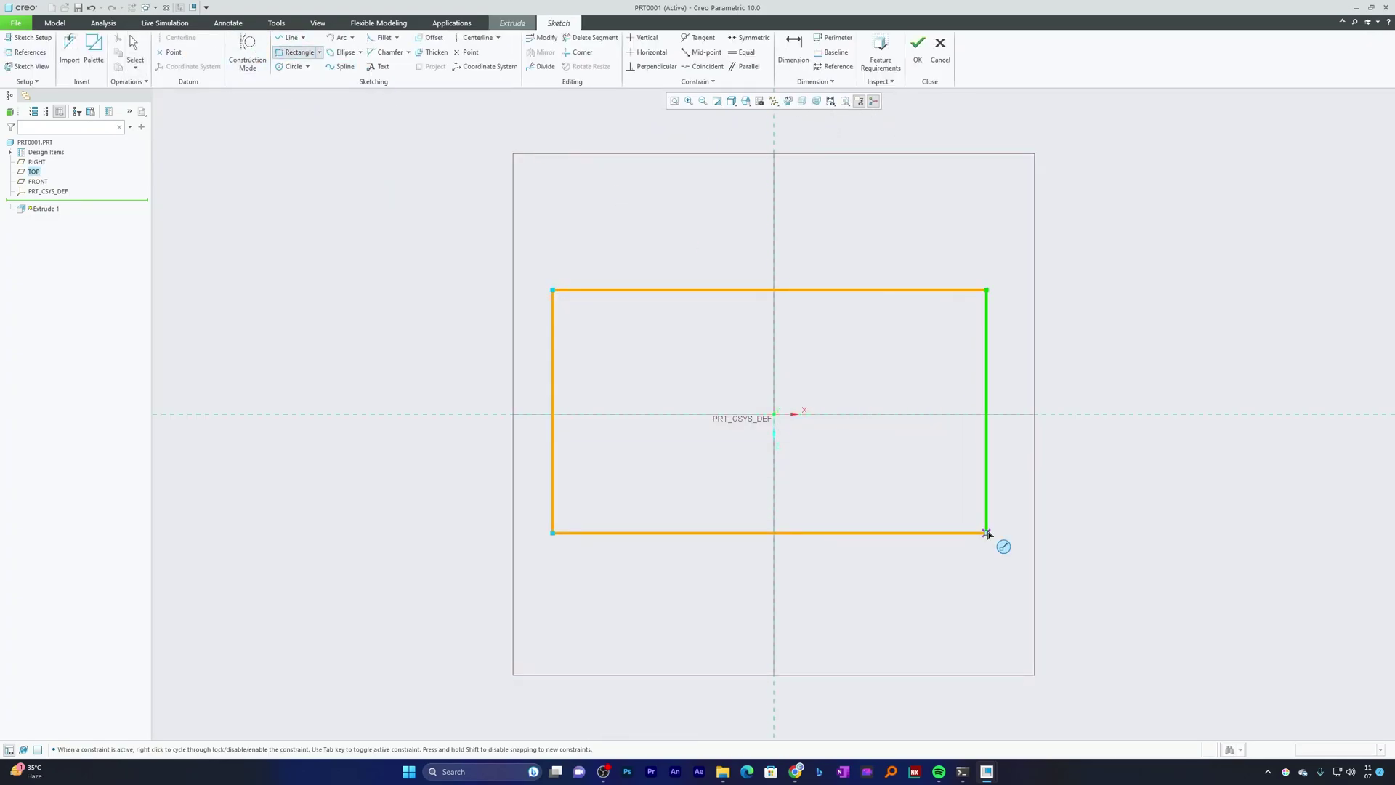
click(987, 532)
- Keep the sketch and finish Extrude 1 as a 423×237 block, then start a new drawing
click(929, 63)
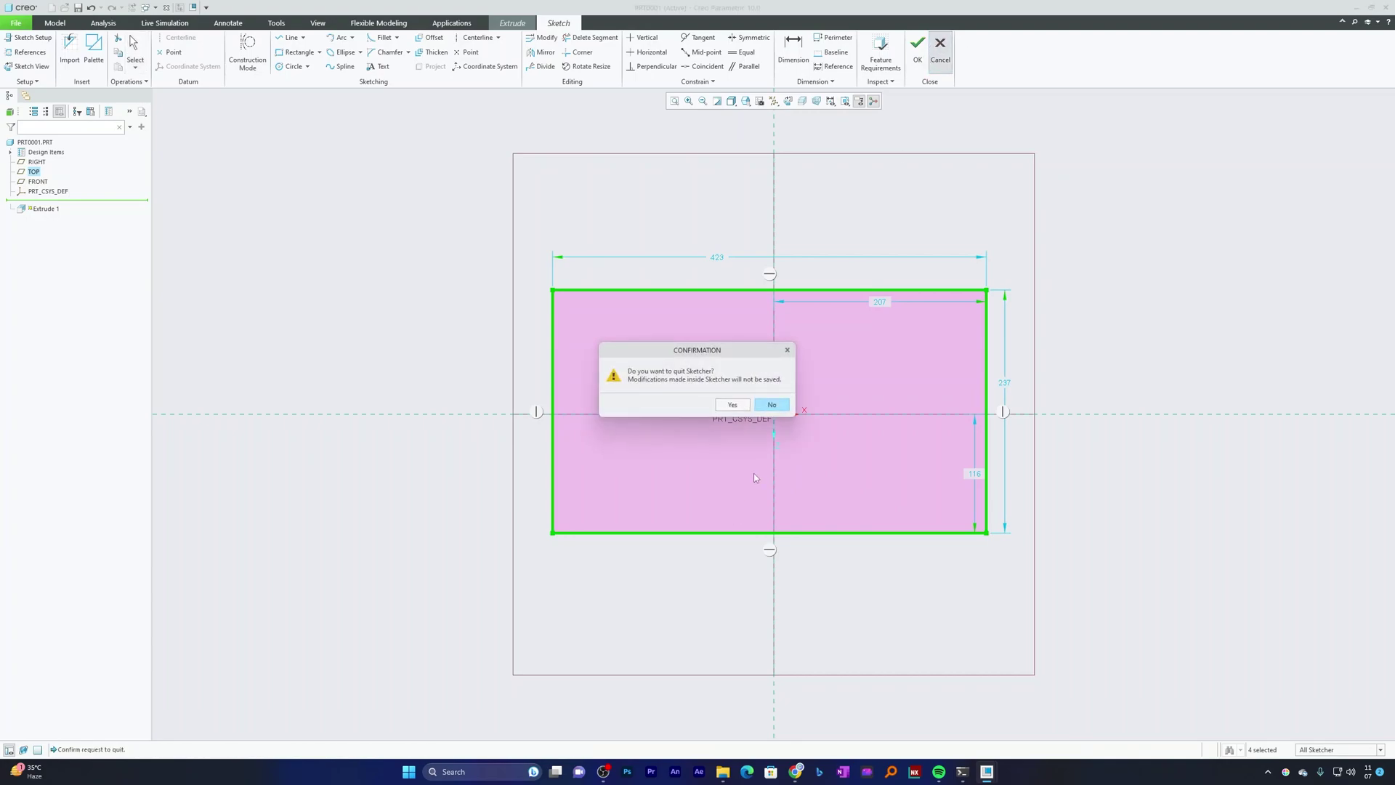
click(763, 406)
click(917, 49)
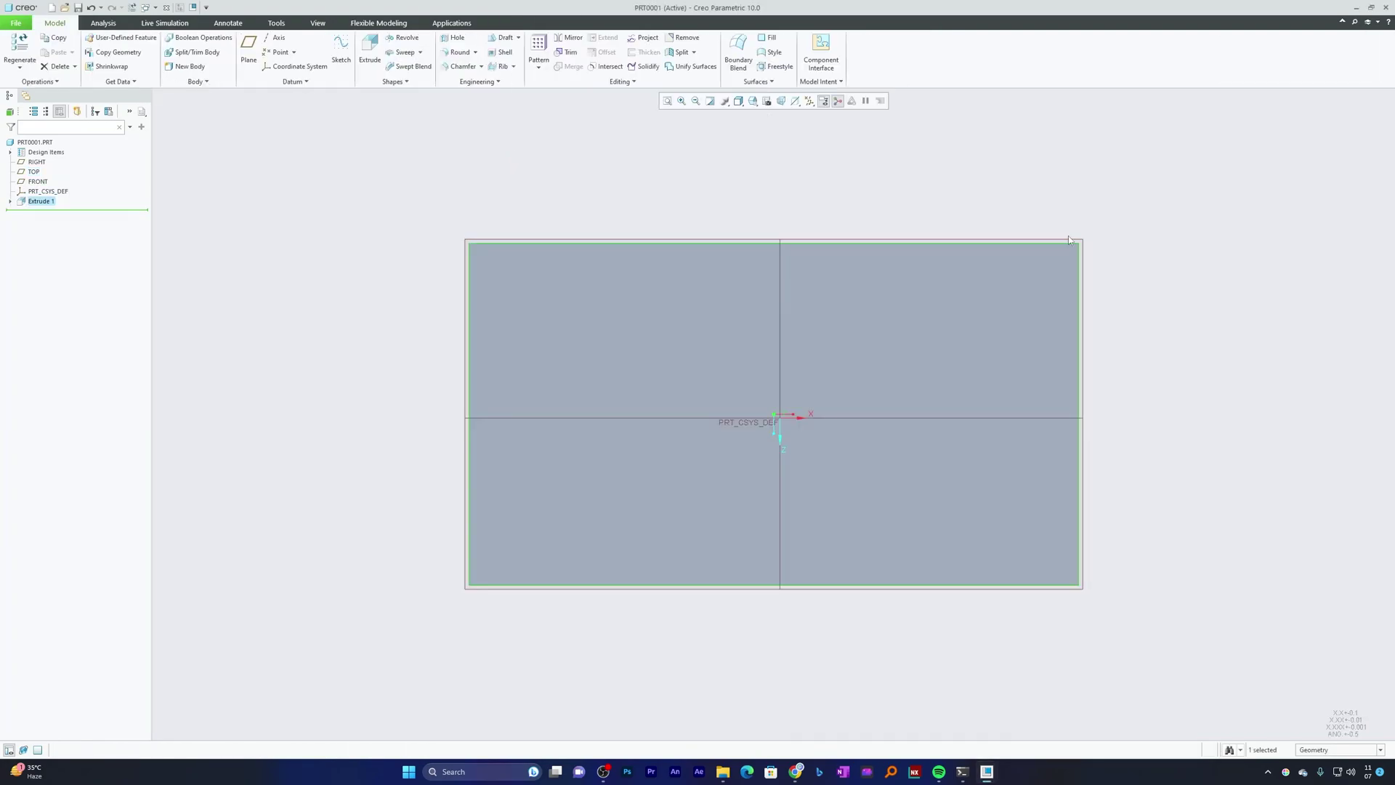
key(ctrl+n)
- Create drawing PRT0001.DRW named after the model, without the default template
click(641, 374)
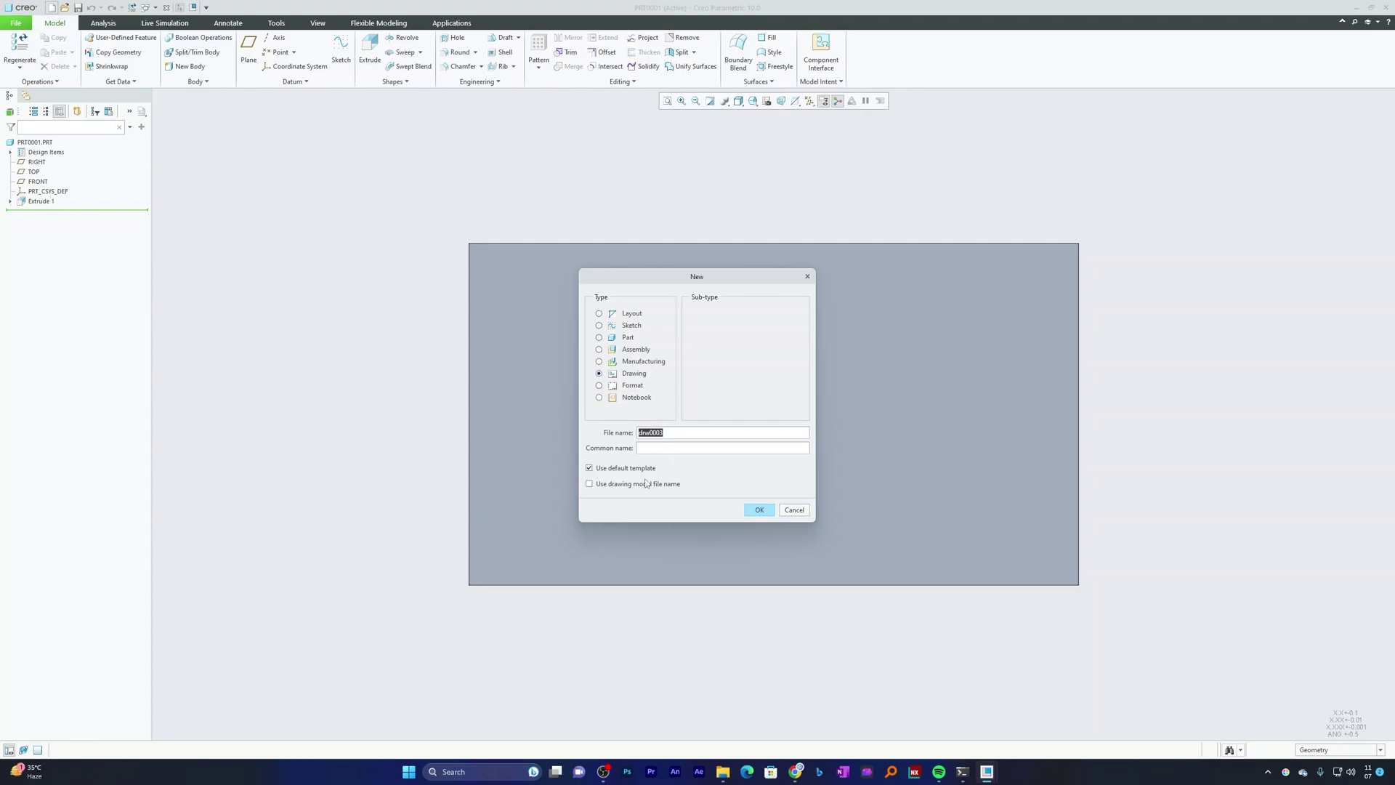
click(604, 469)
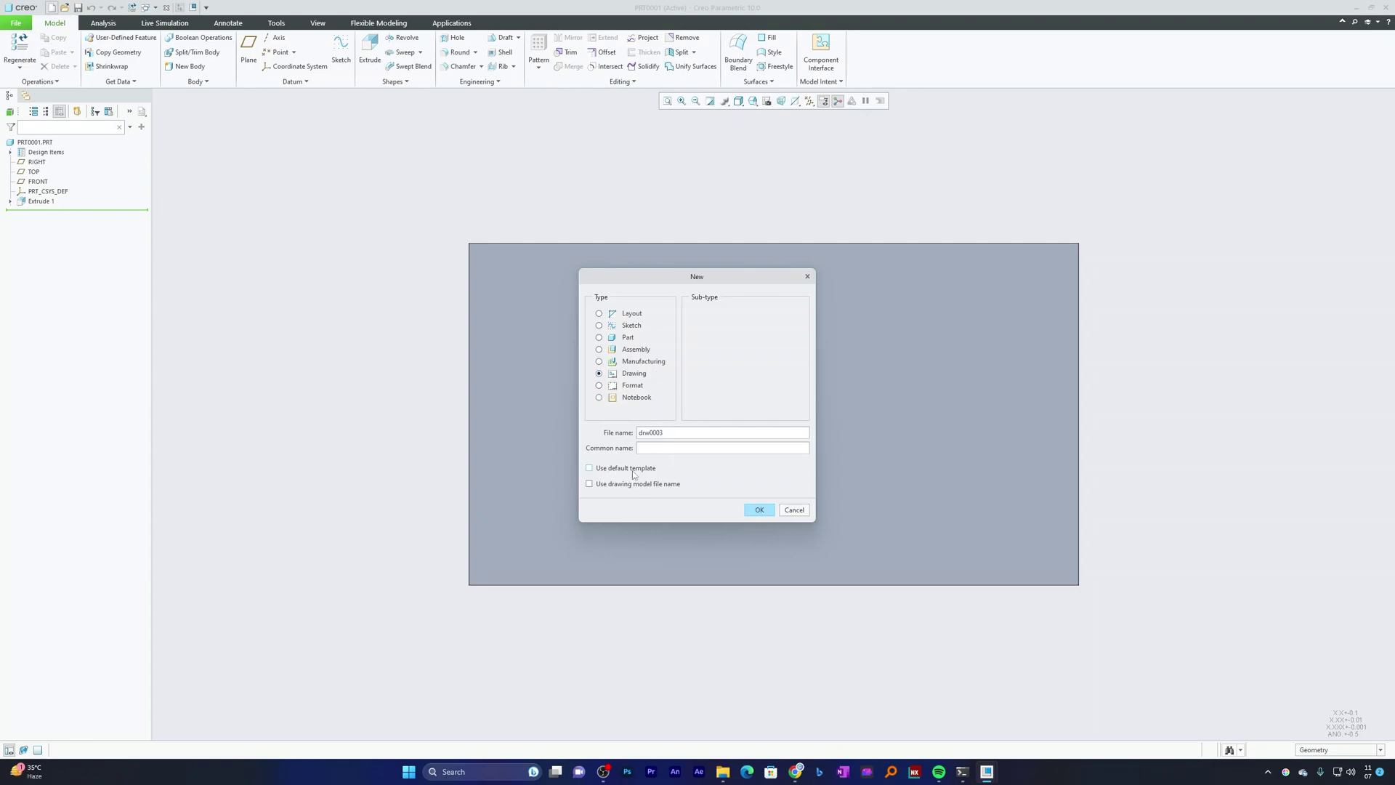
click(589, 484)
click(760, 511)
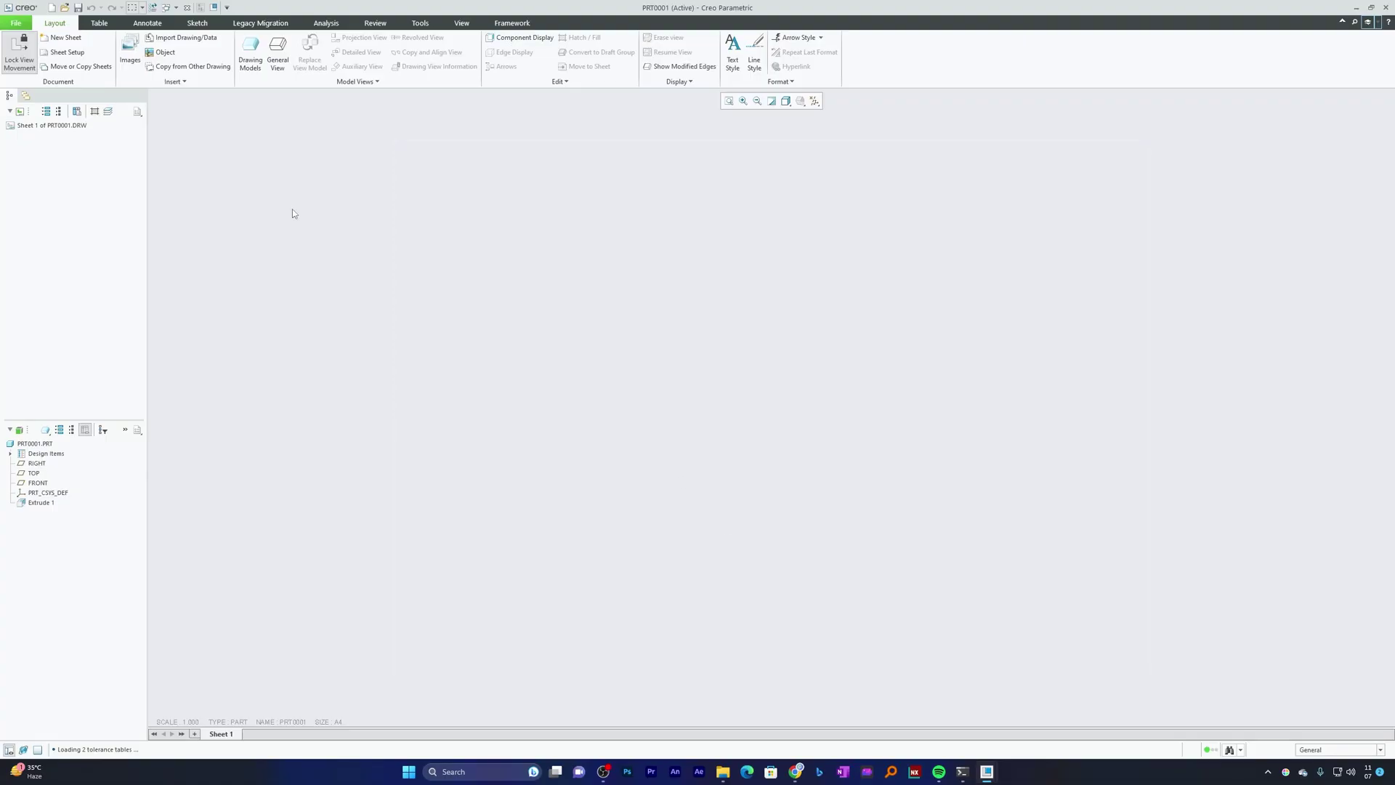
- Place a general view of the block near the sheet centre, oriented to TOP
click(278, 53)
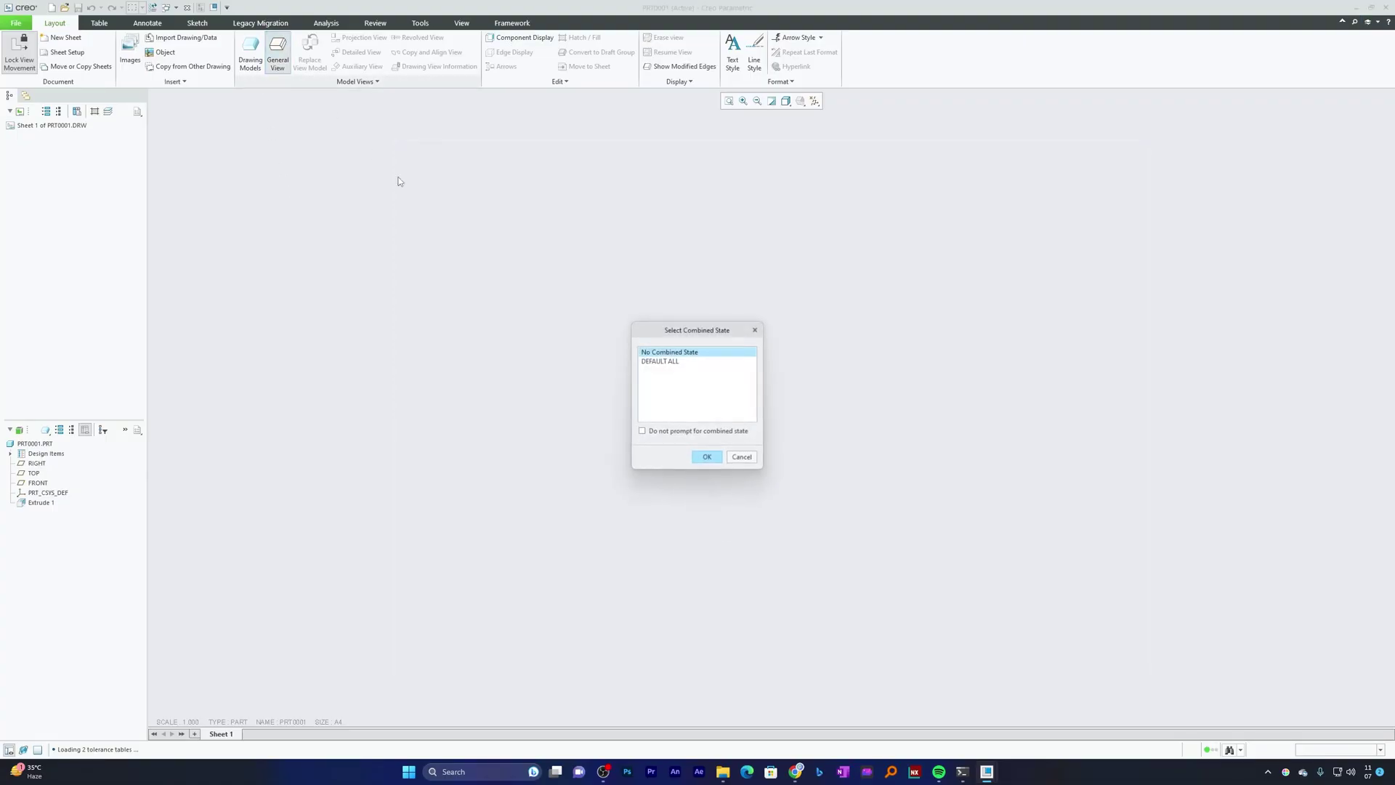
click(706, 456)
click(741, 343)
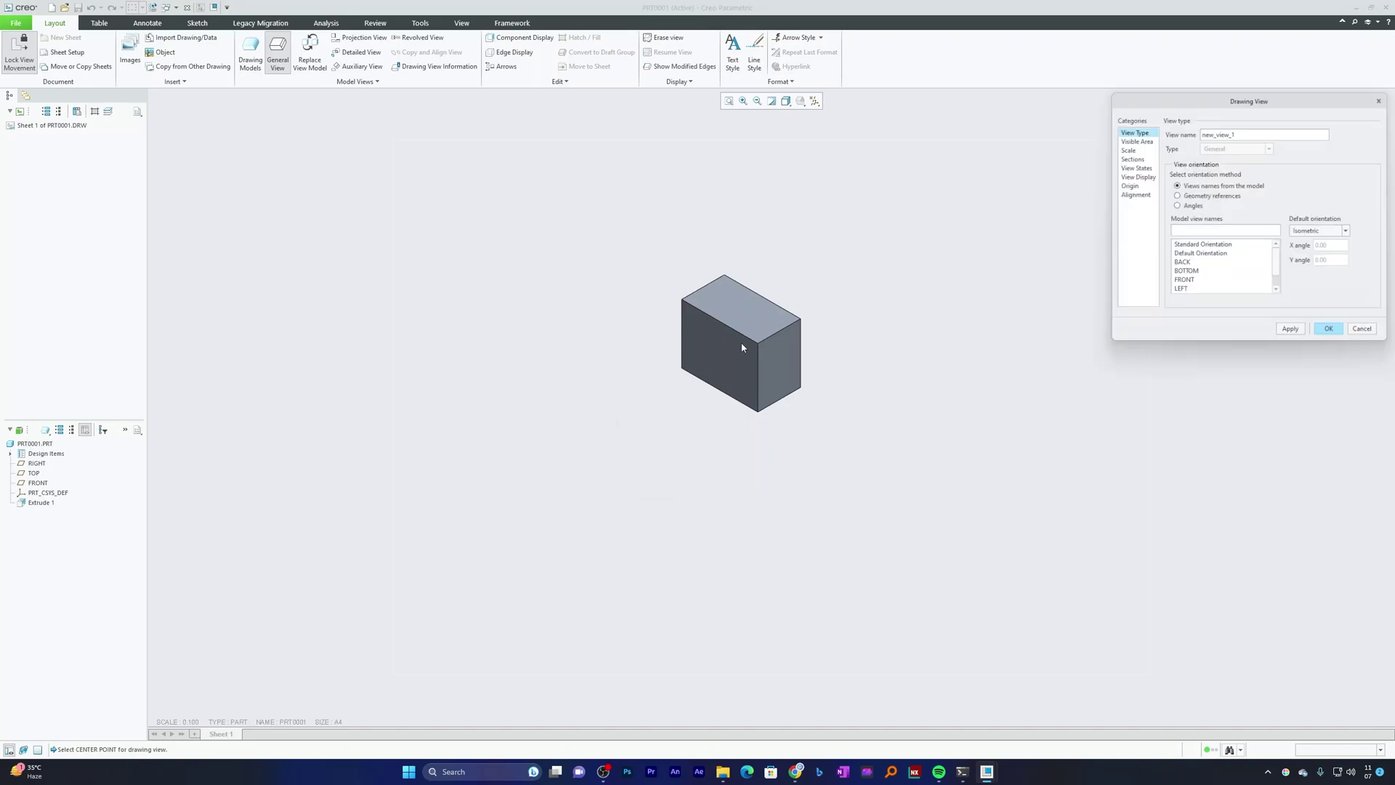
click(1181, 265)
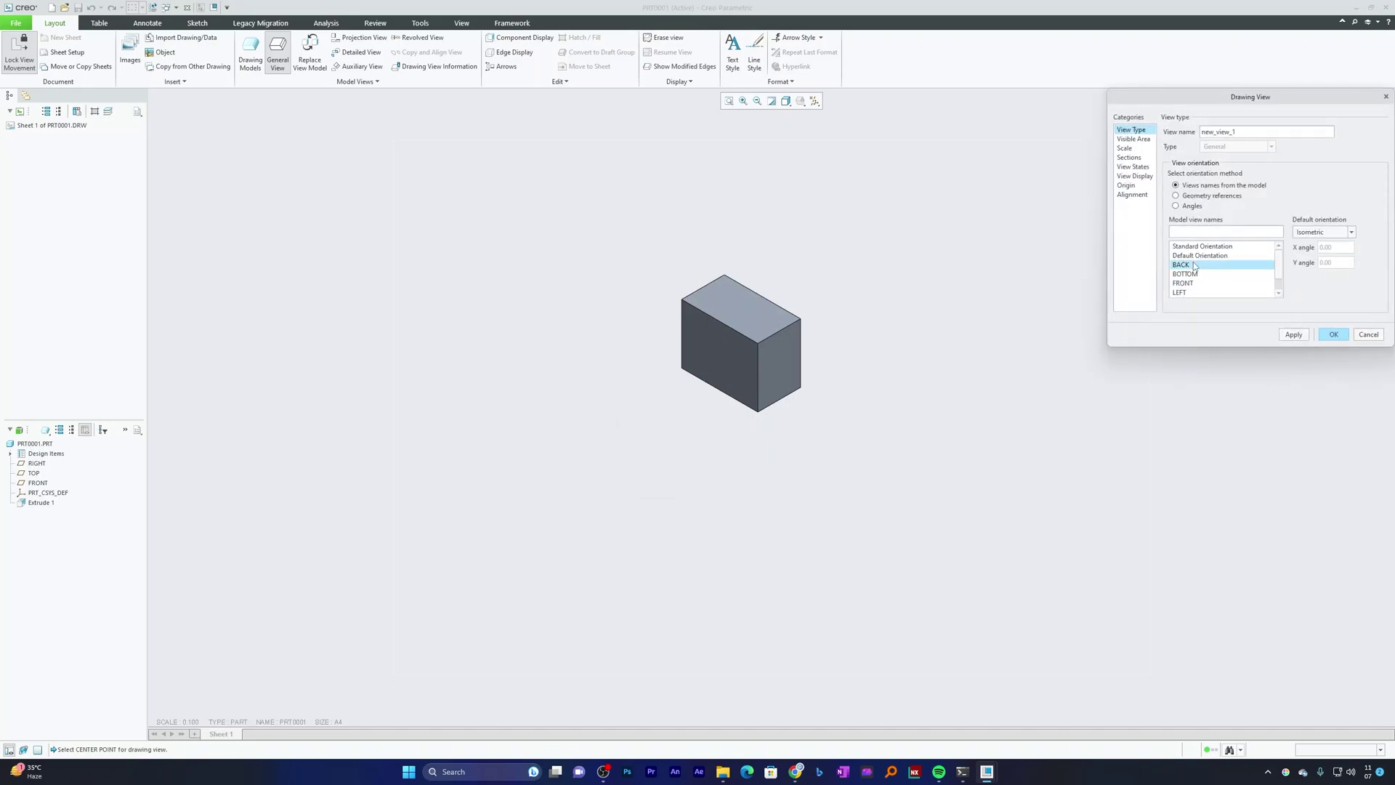
scroll(1198, 289, down, 1)
double_click(1195, 292)
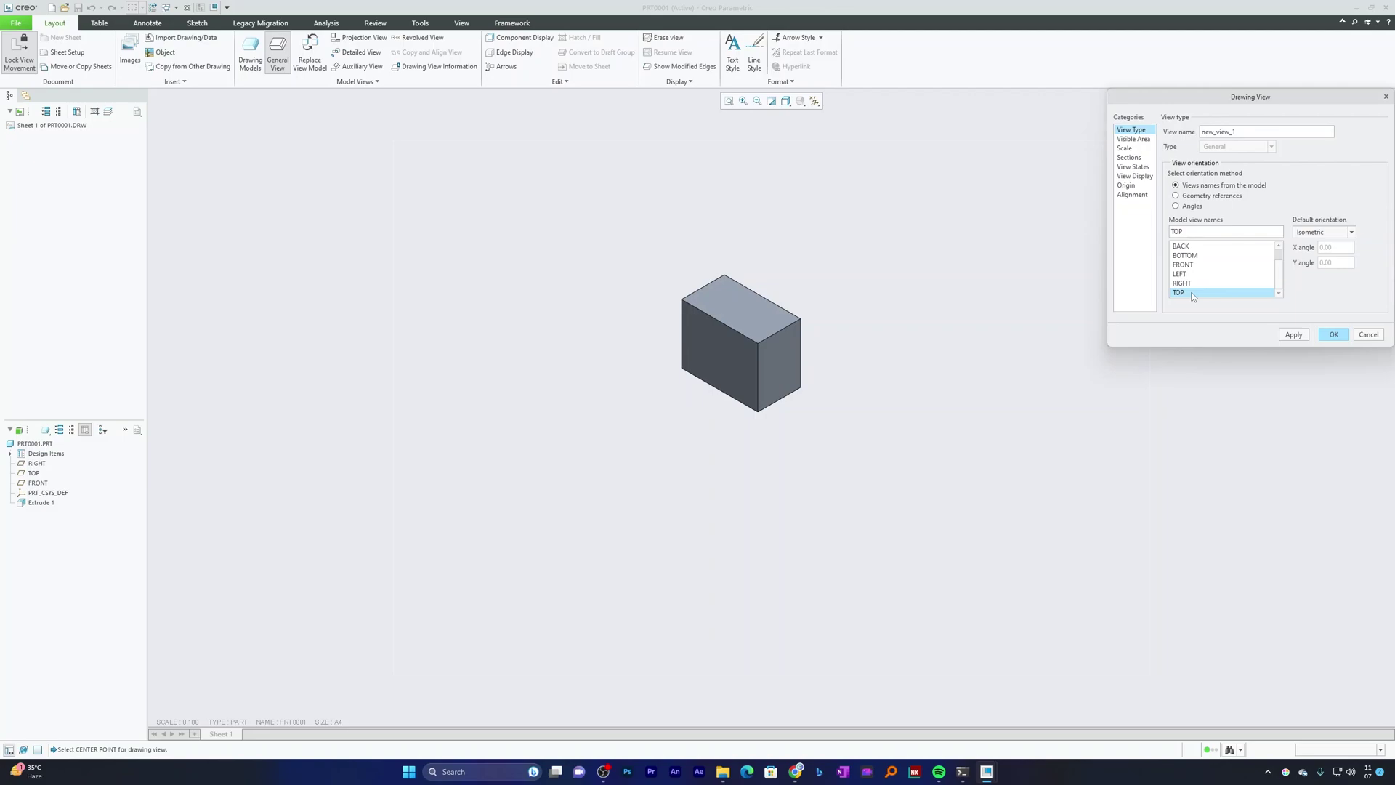
key(Return)
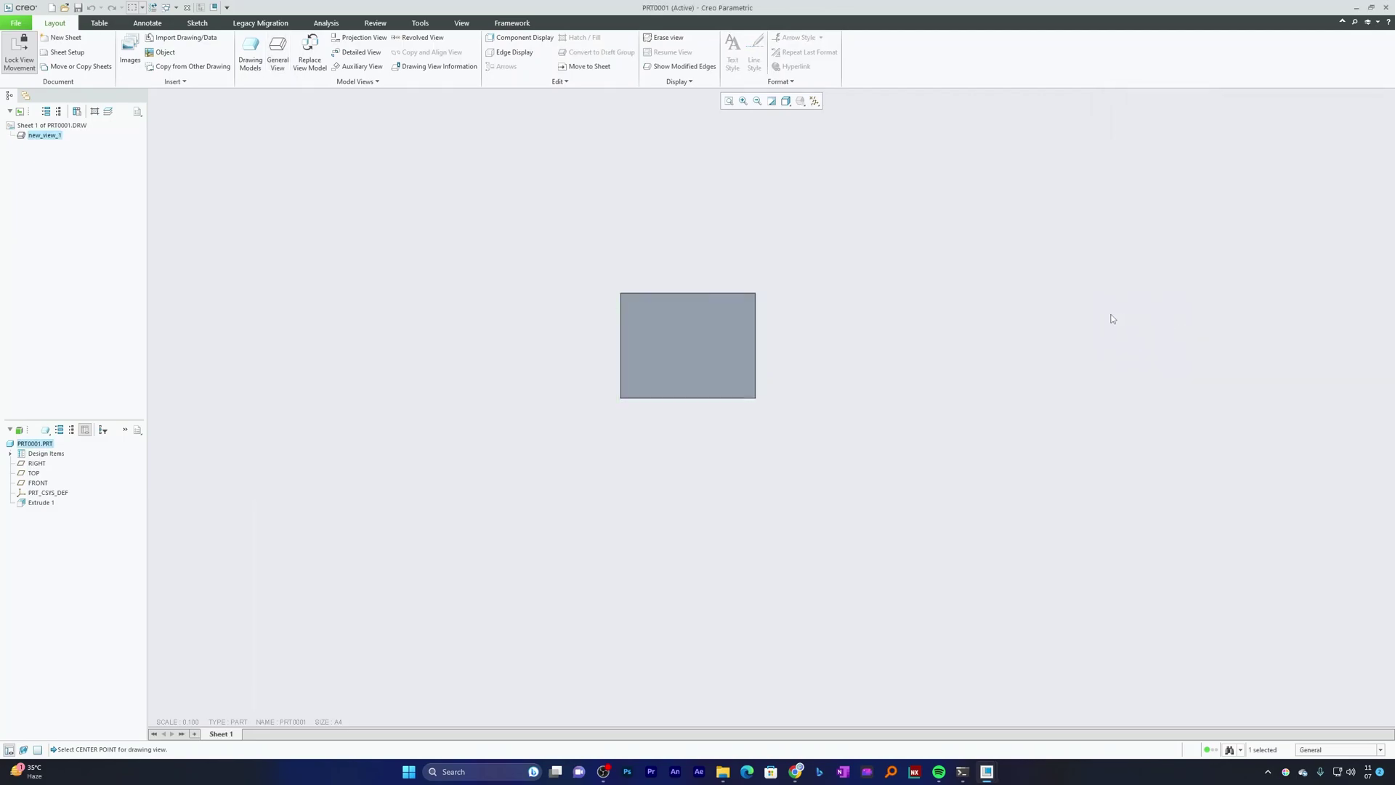
click(147, 23)
- Add the 423 width dimension above the block's top edge and select it
click(245, 51)
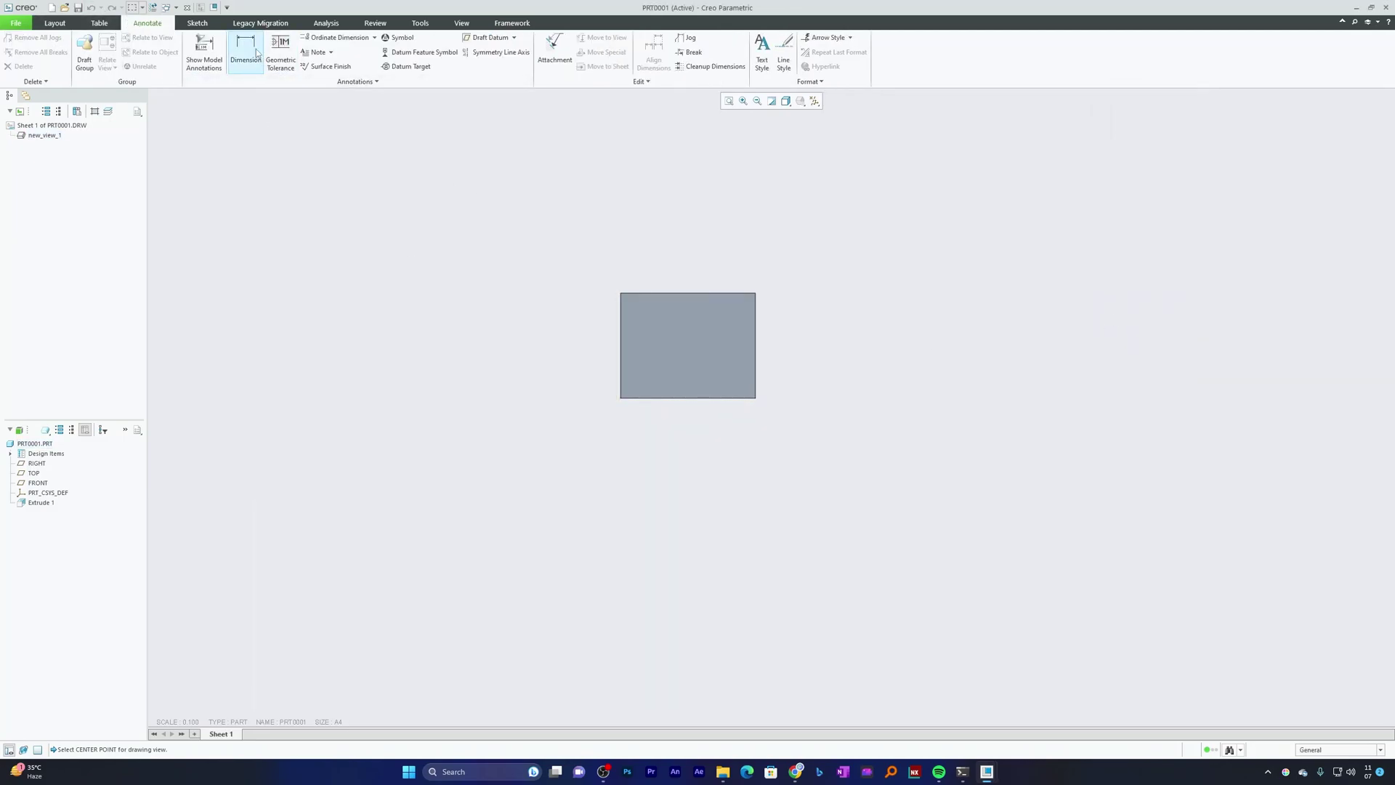
click(675, 293)
middle_click(677, 274)
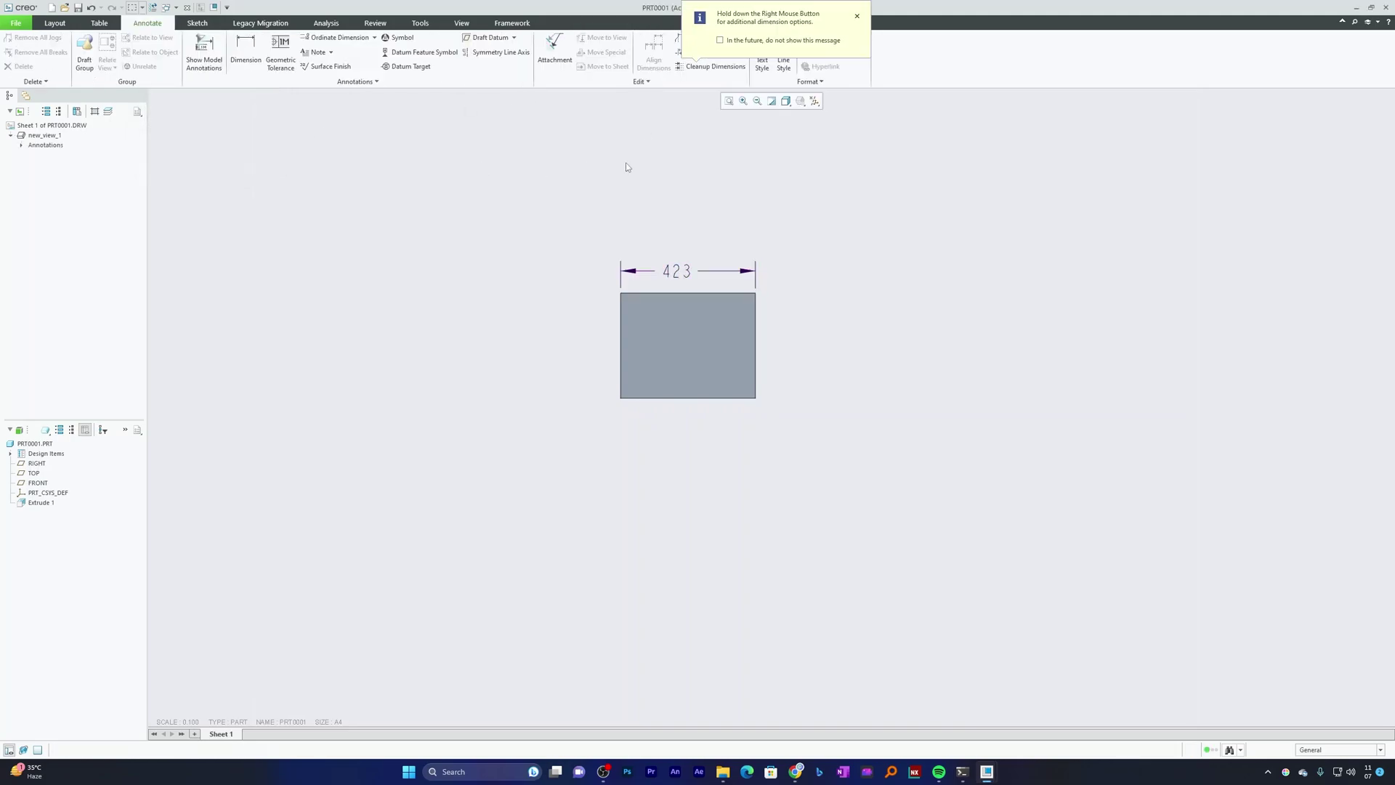
click(699, 277)
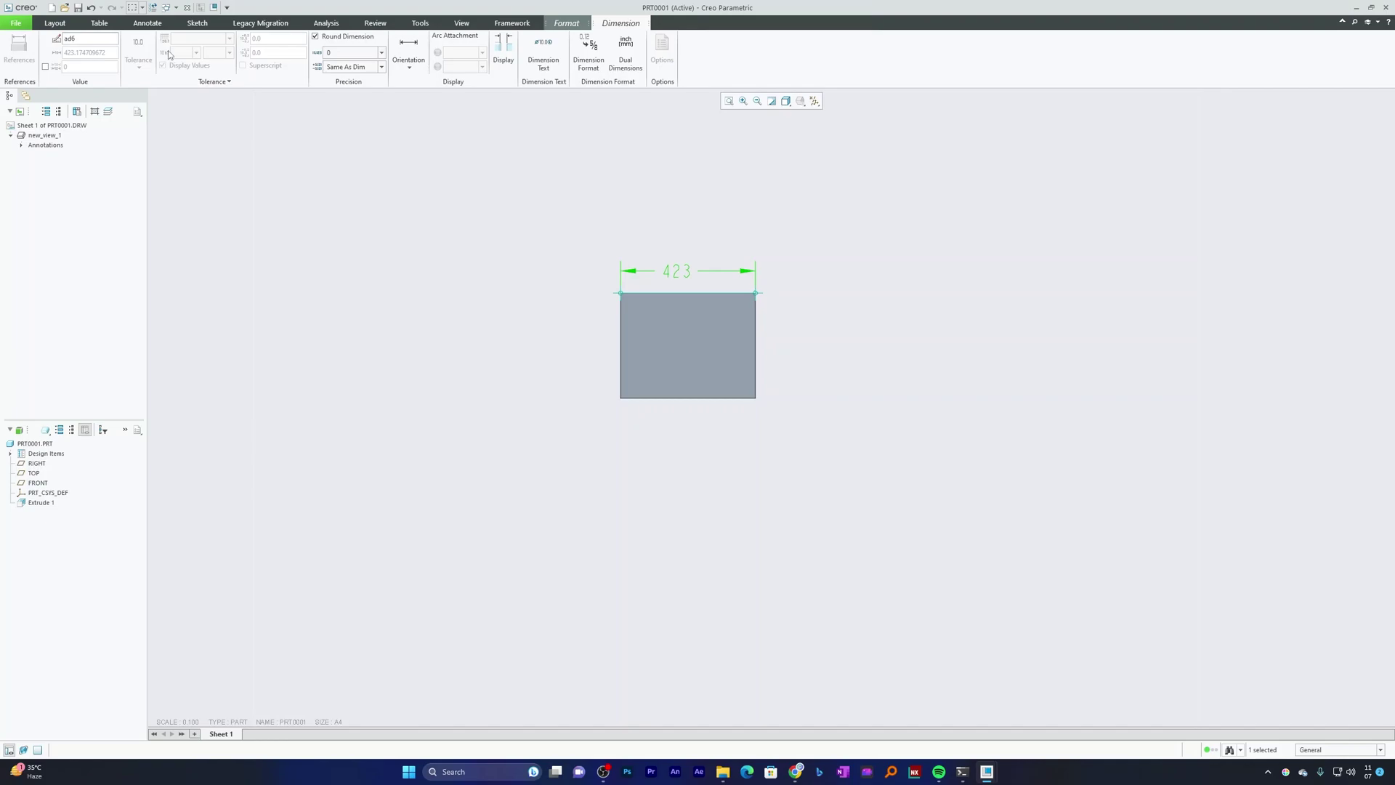
click(11, 24)
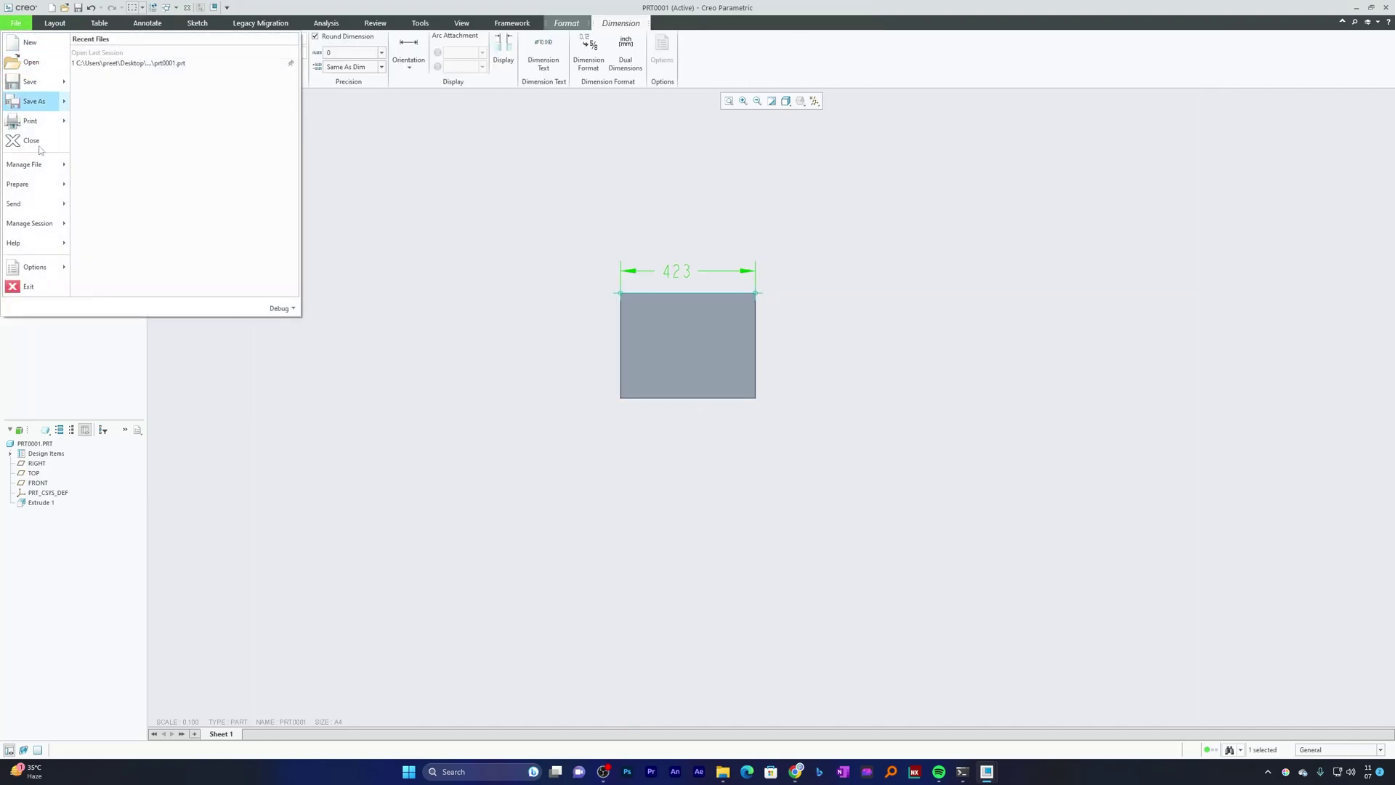
- Open the drawing's Detail Options from Drawing Properties and reposition the options window
mouse_move(52, 184)
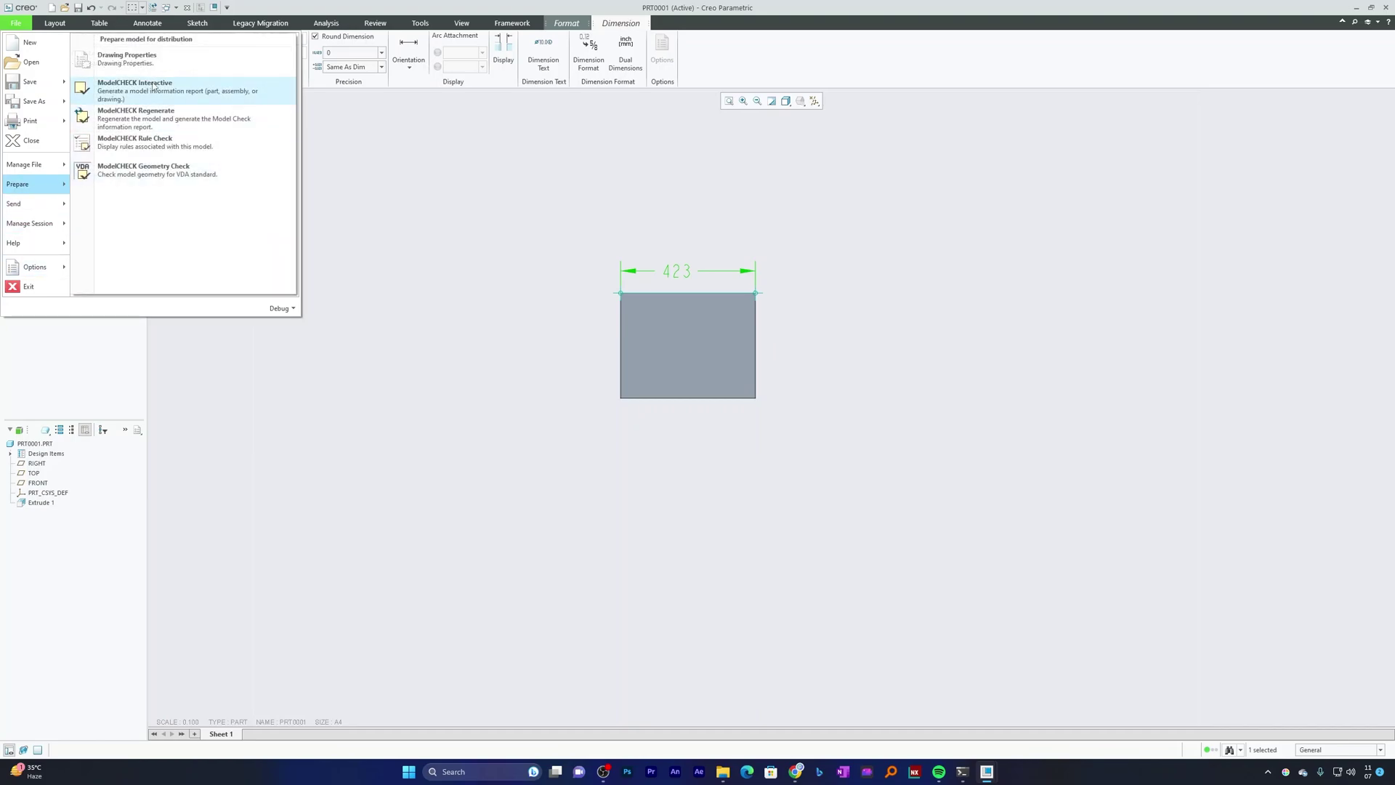
click(127, 58)
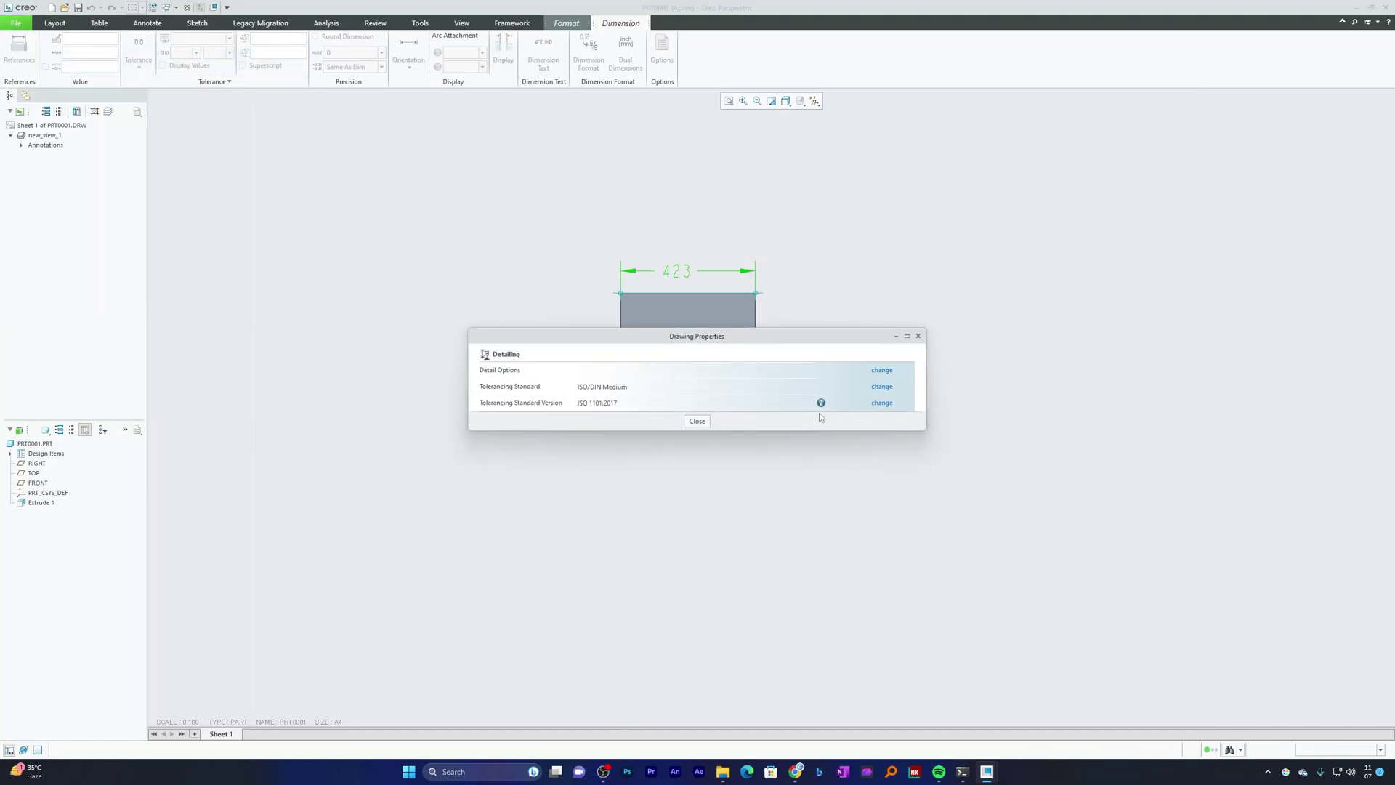
click(881, 373)
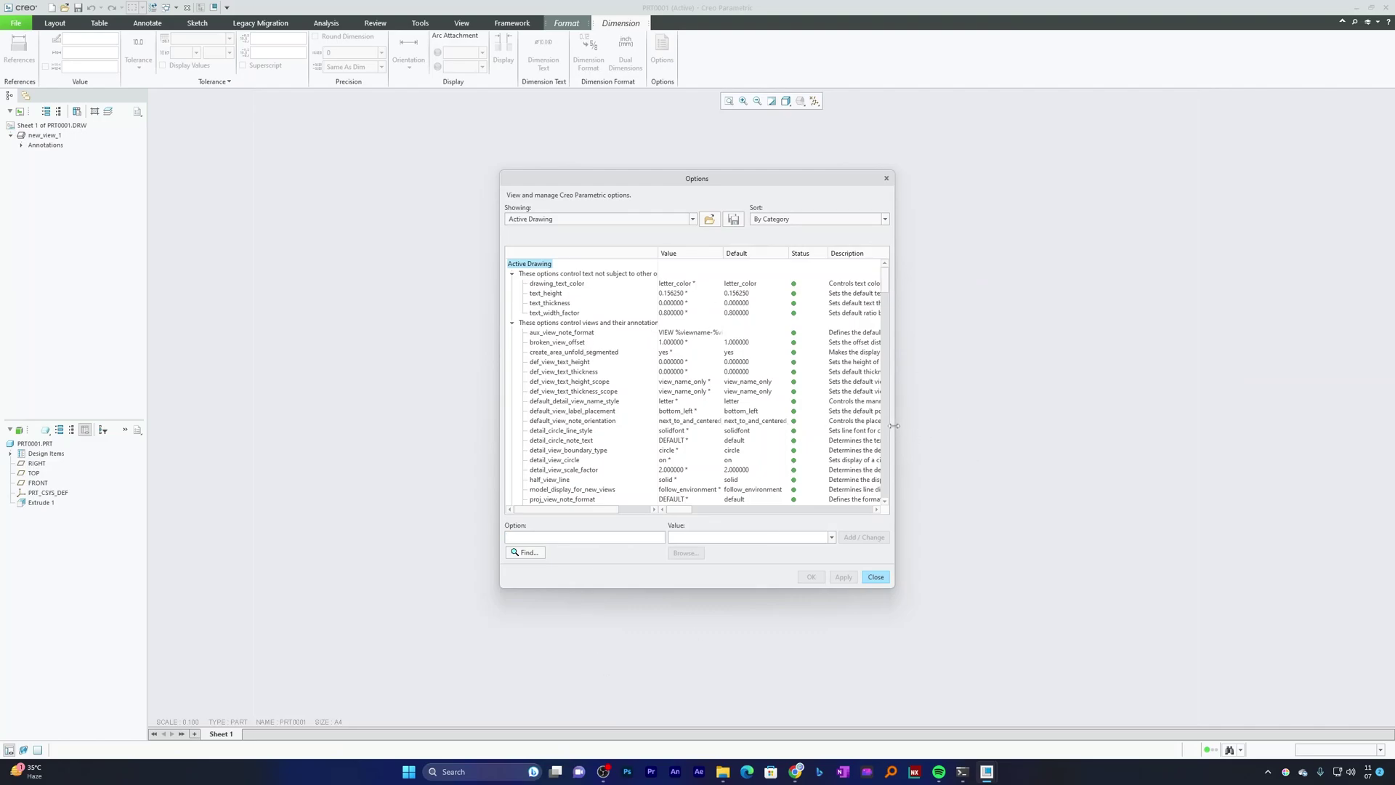
drag(894, 425, 1048, 421)
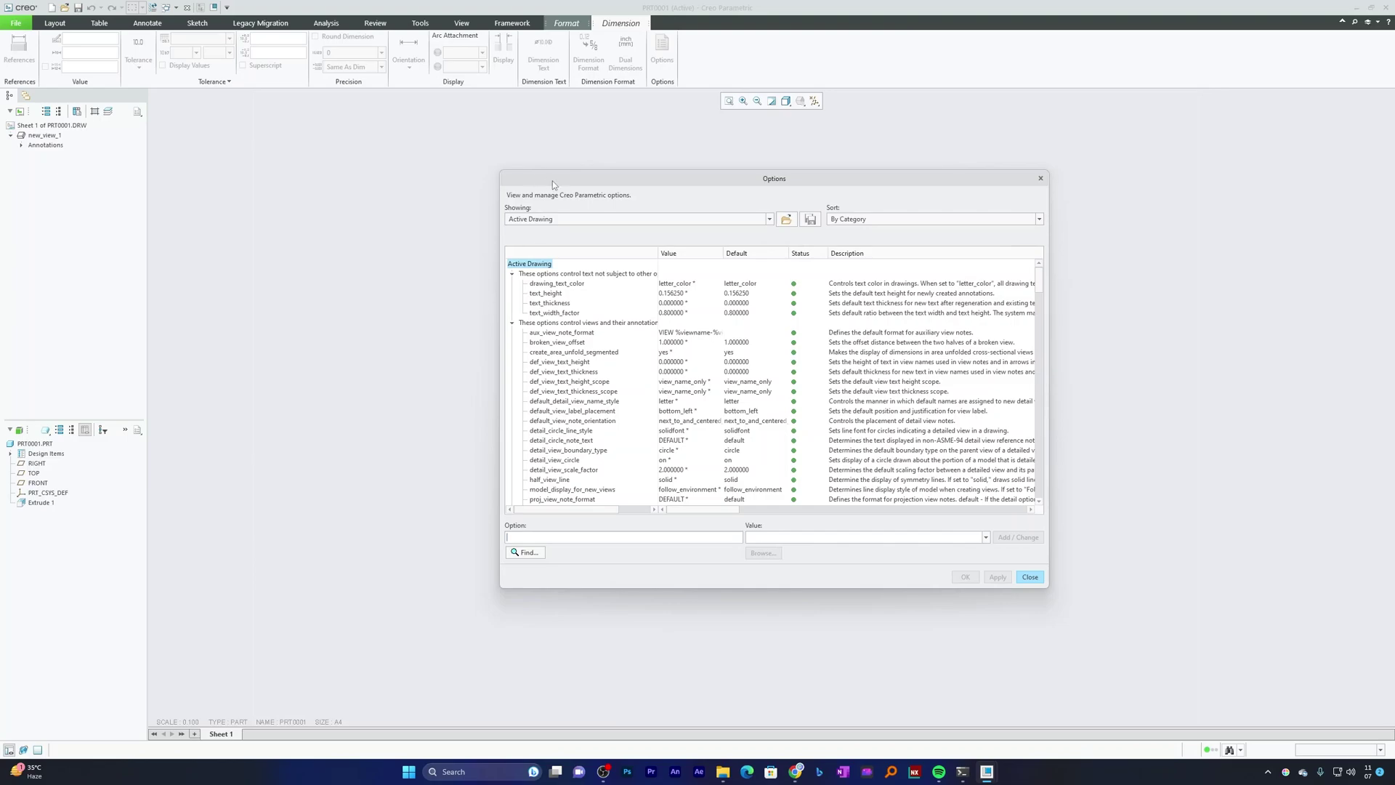
drag(552, 180, 635, 181)
scroll(651, 454, down, 10)
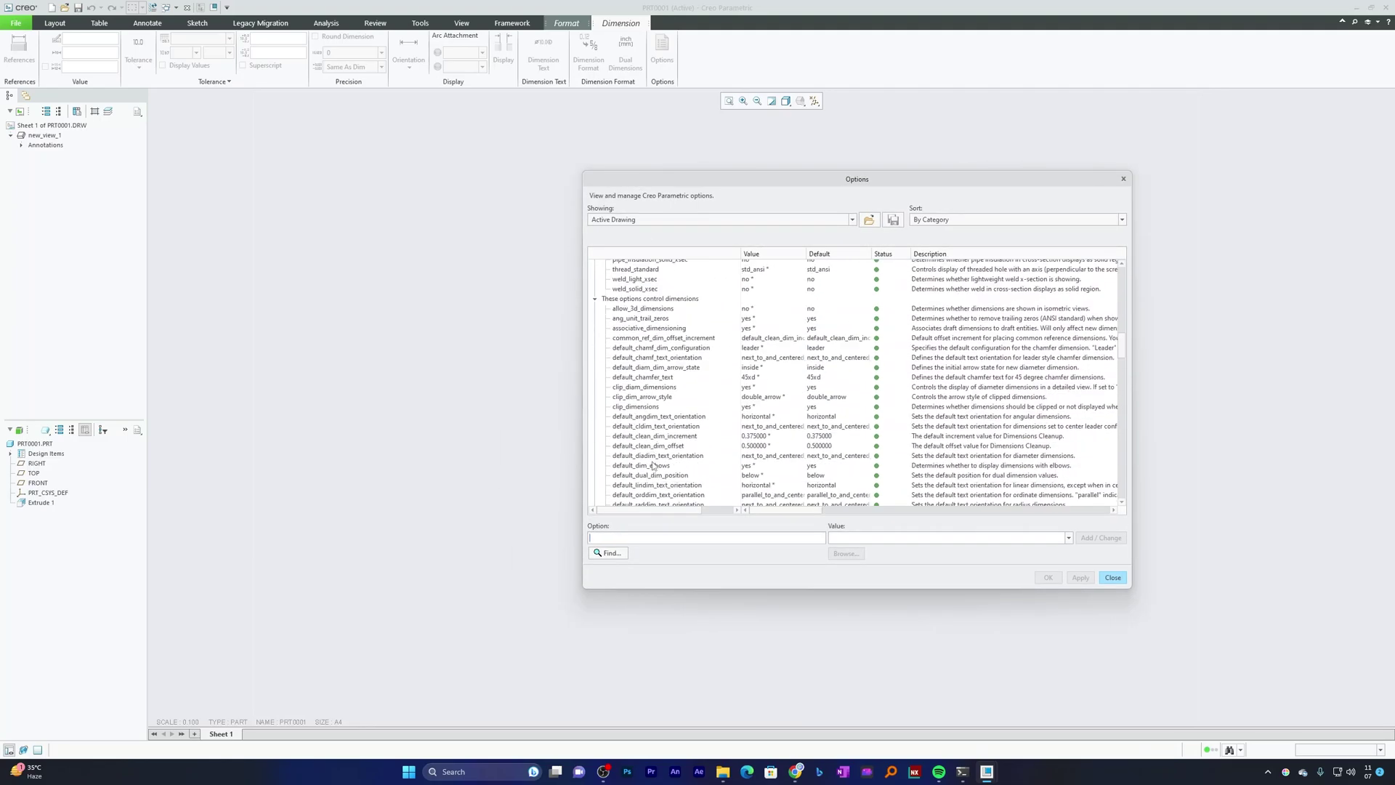
- Find the tol_display option and change its value from no to yes
text(tol_display)
key(Return)
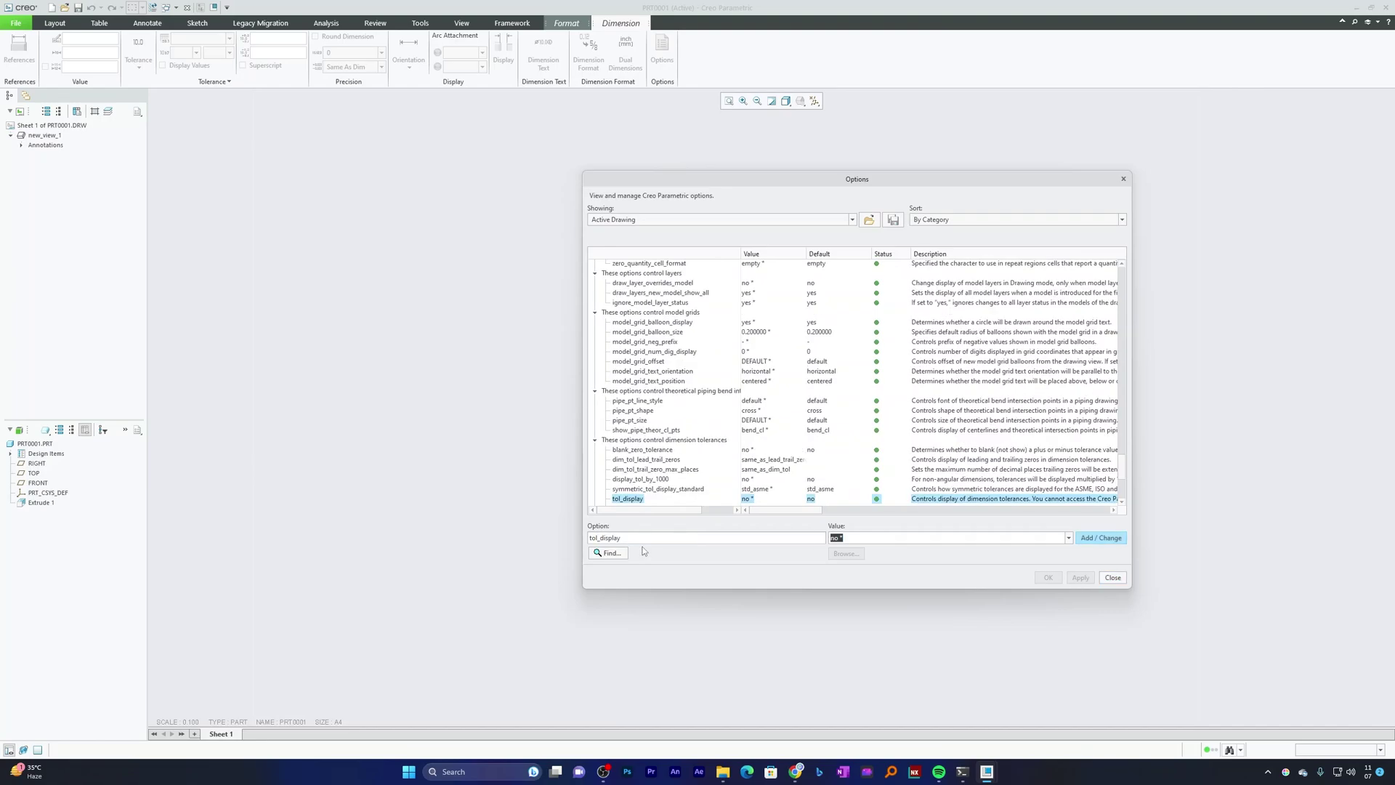
click(1068, 538)
click(982, 559)
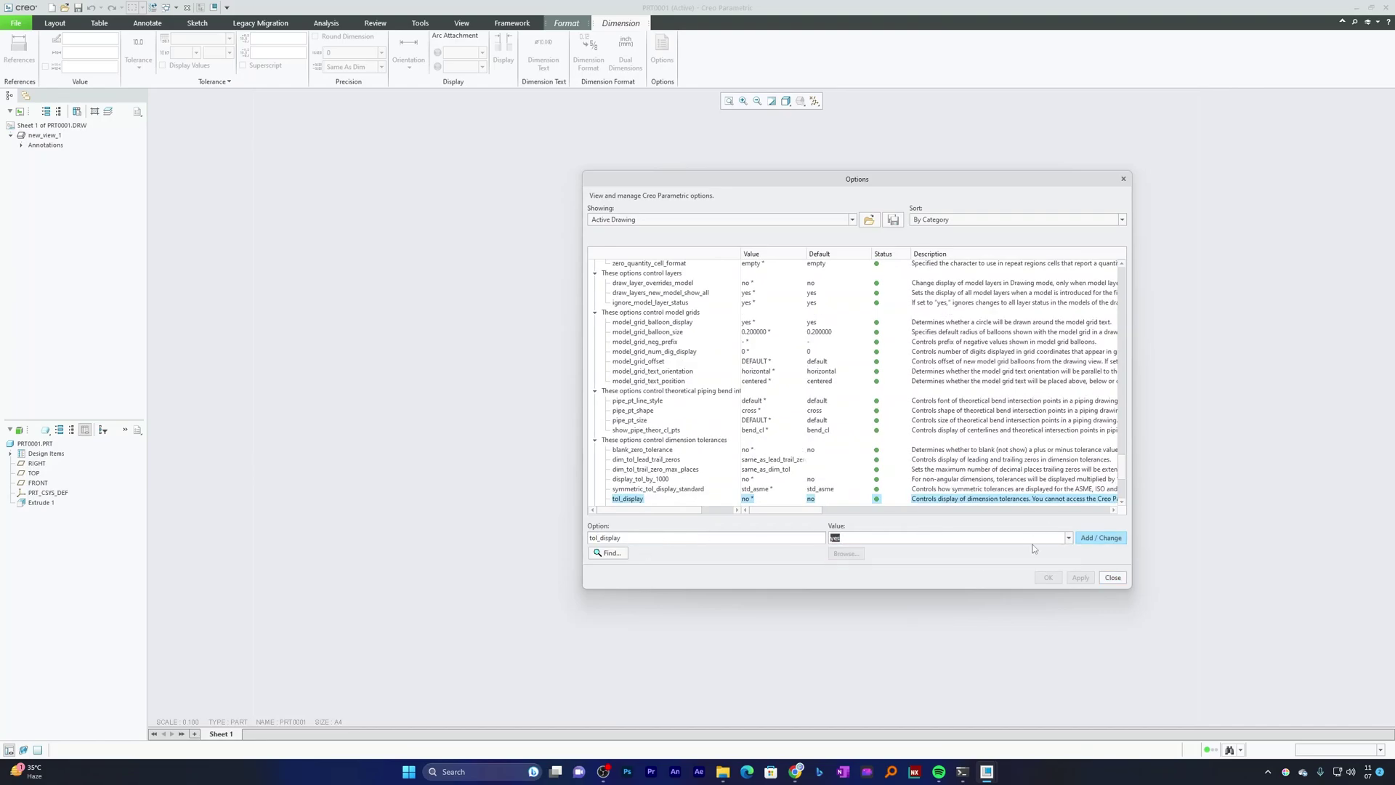
click(1106, 538)
scroll(919, 439, down, 6)
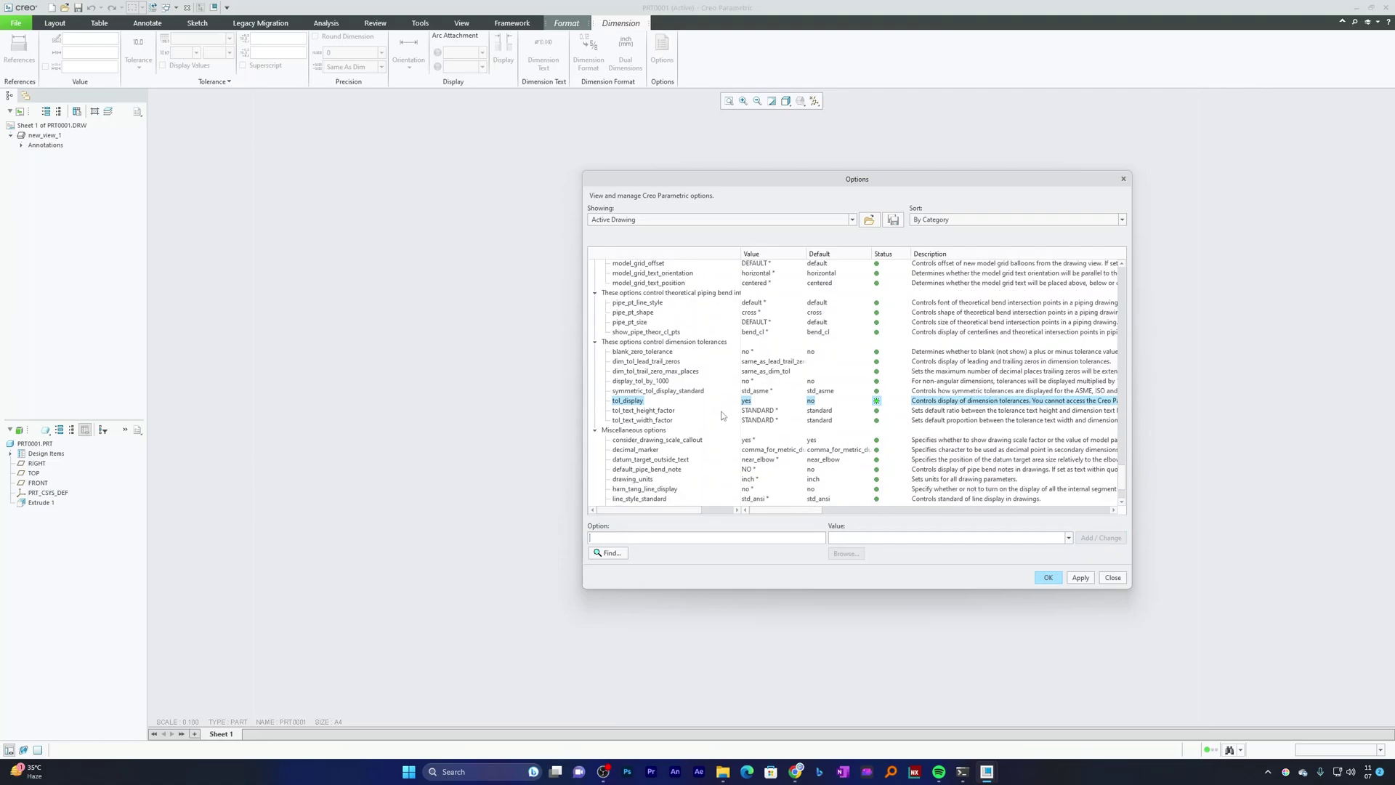
drag(727, 179, 926, 199)
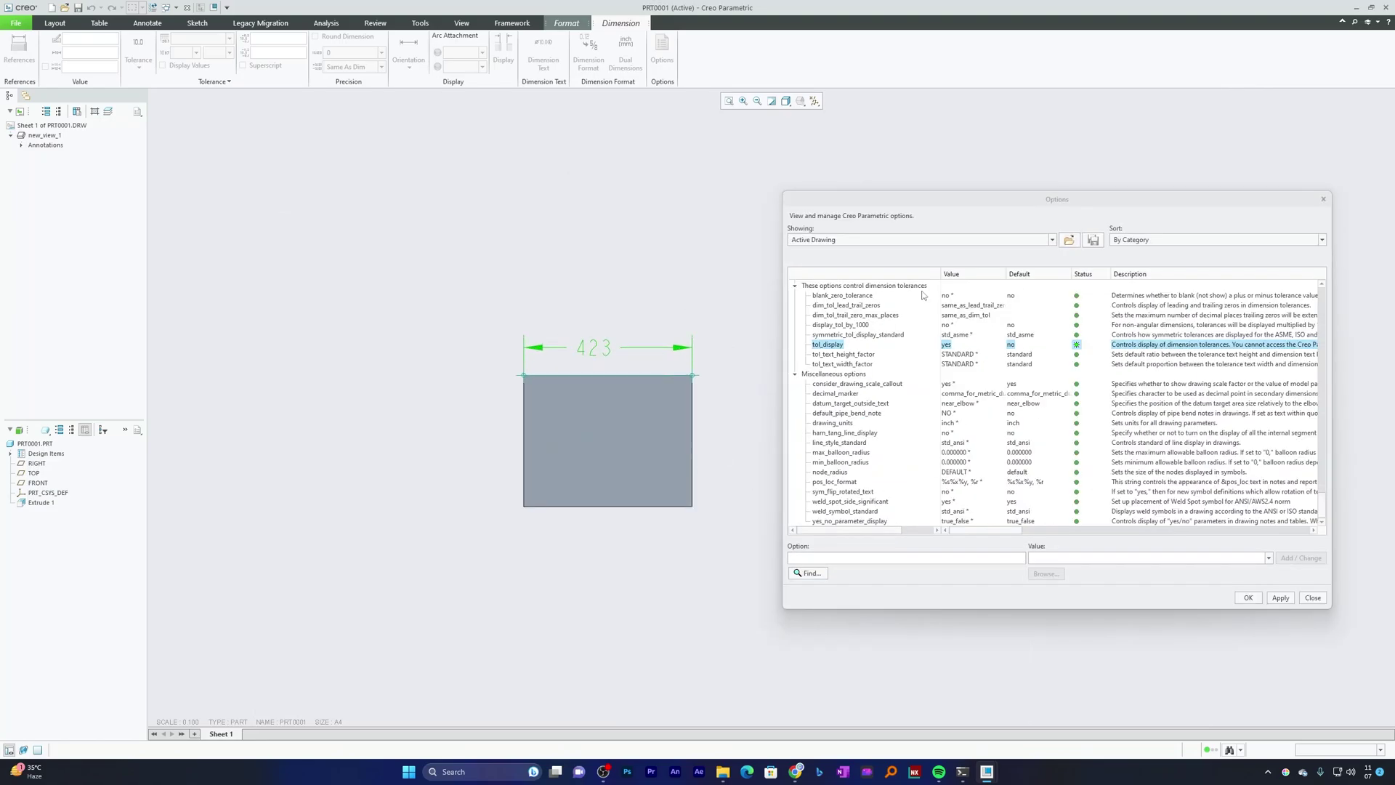
- Browse the font detail options such as default_annotation_font and their values
click(827, 556)
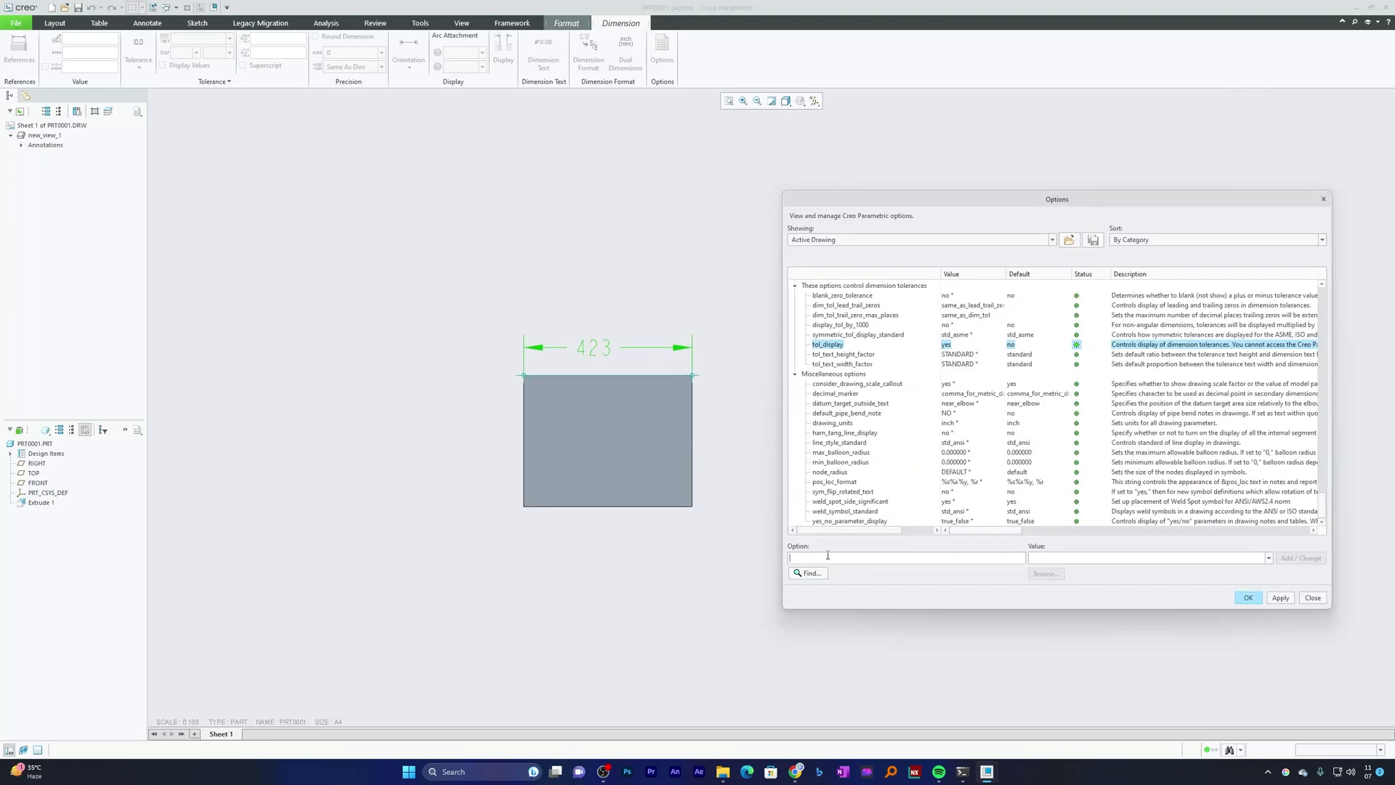
text(font)
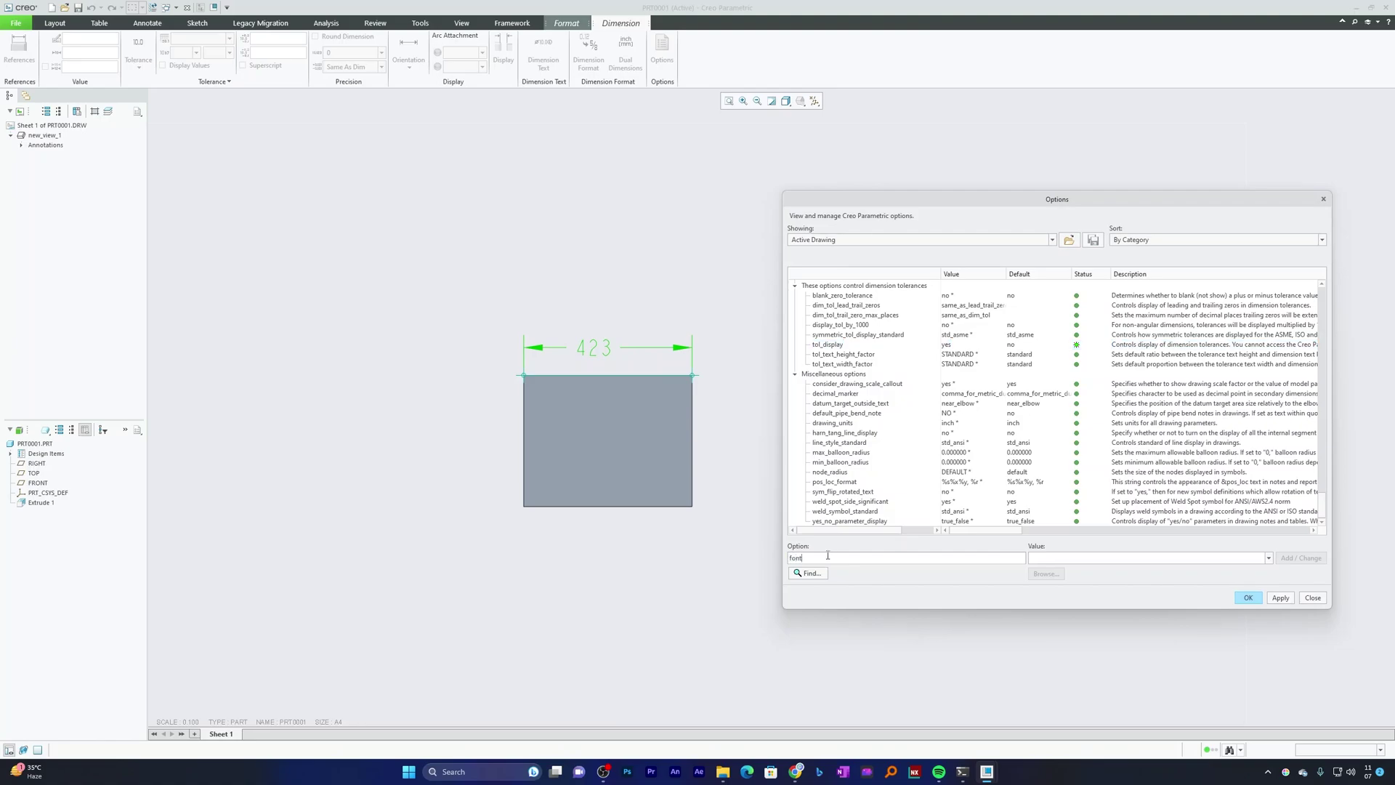
click(809, 573)
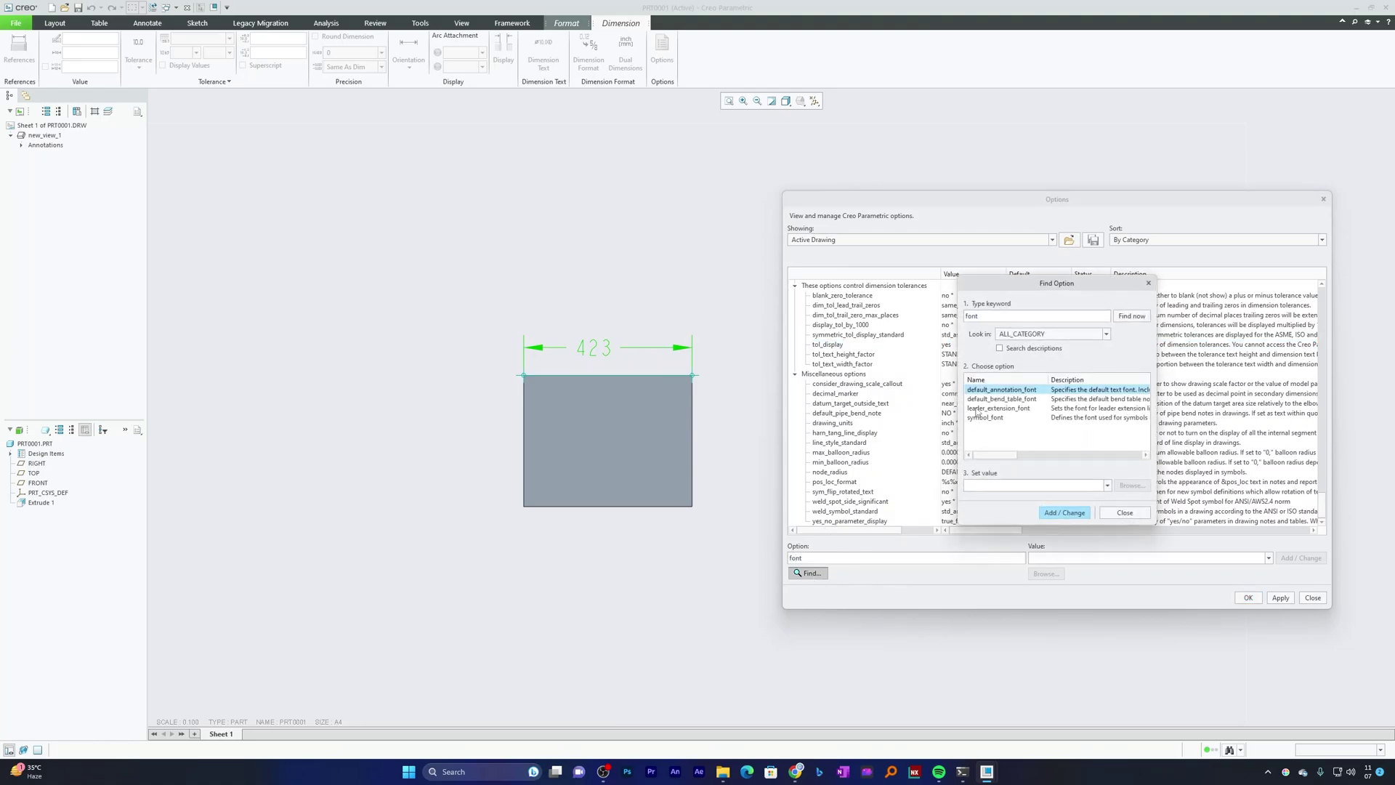
click(1018, 409)
click(1021, 399)
click(1025, 390)
click(1108, 486)
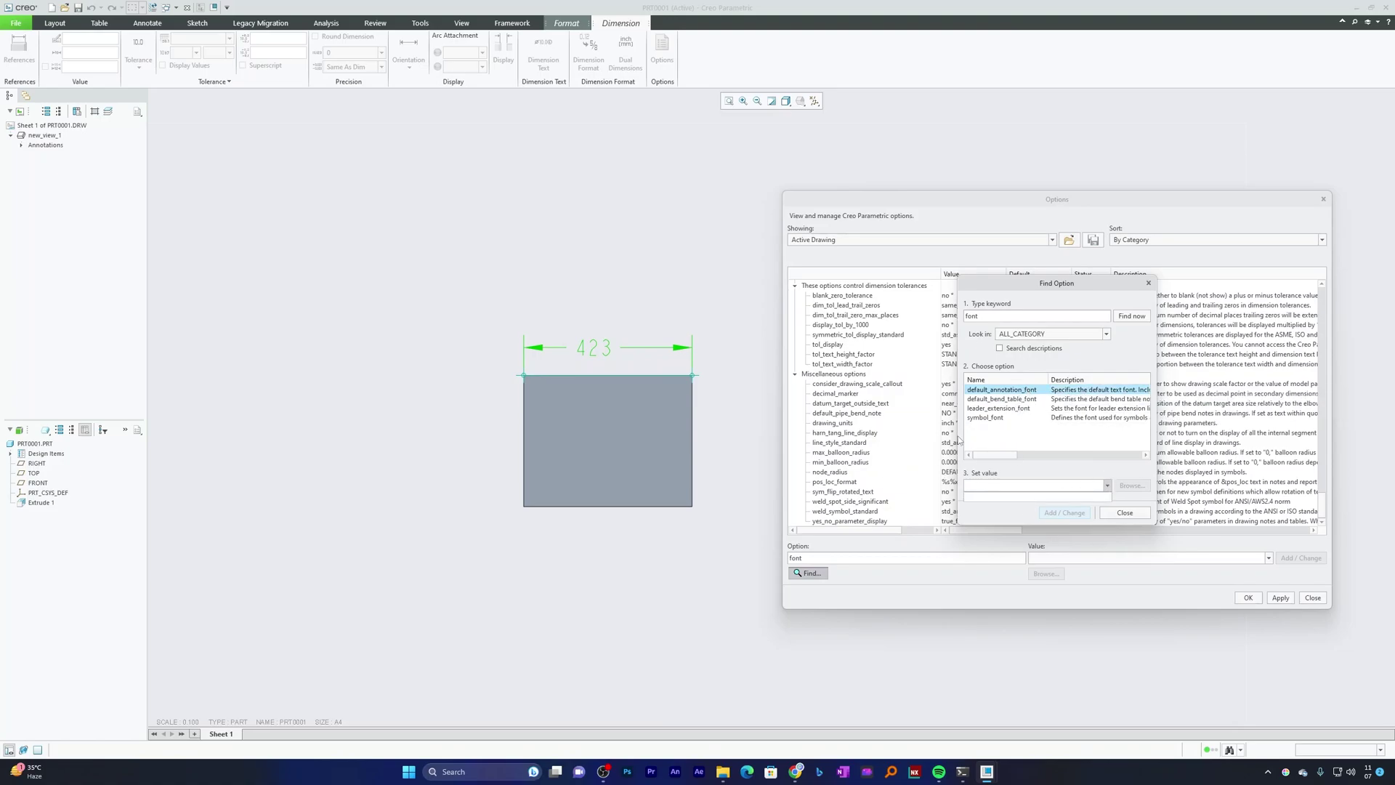
click(1125, 512)
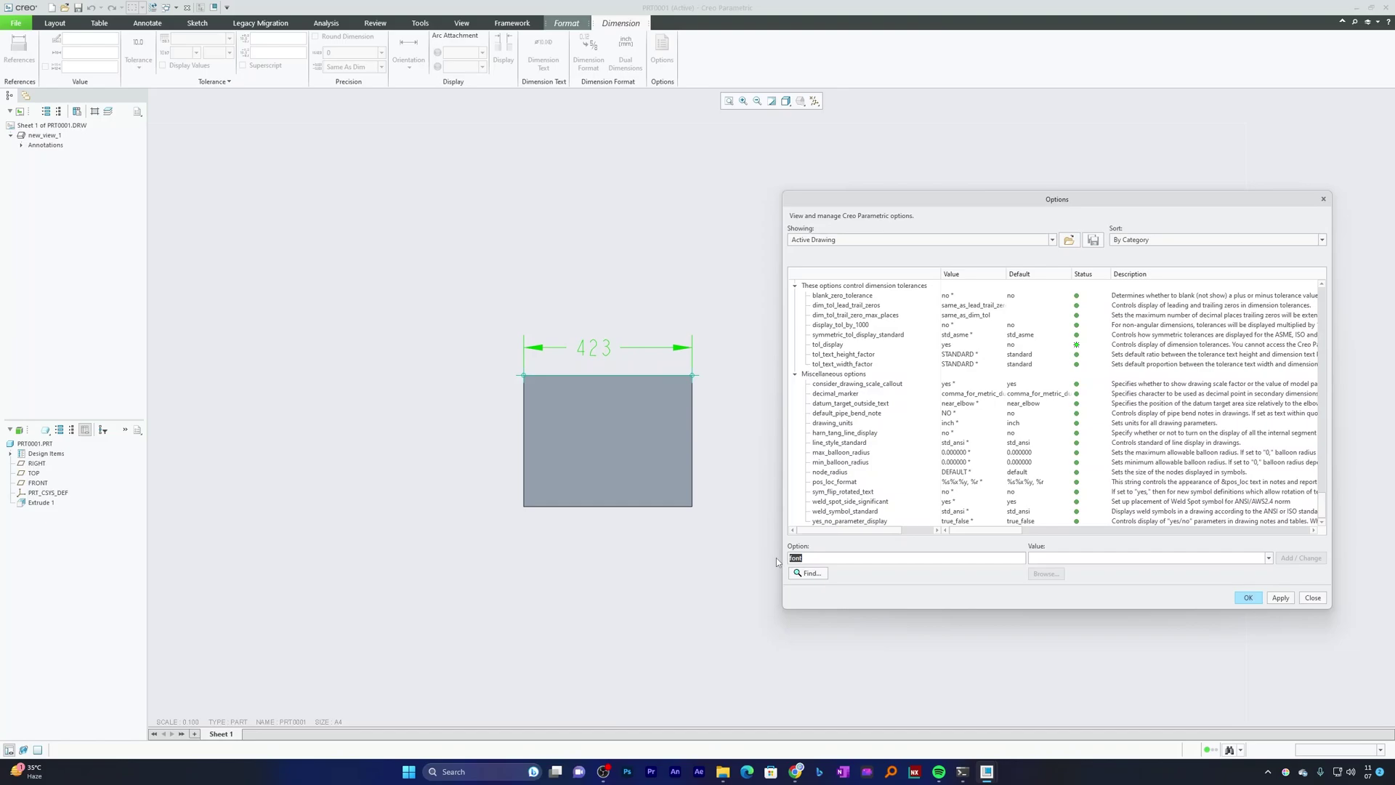
- Look up projection_type and keep it at third_angle
text(projection_type)
key(Return)
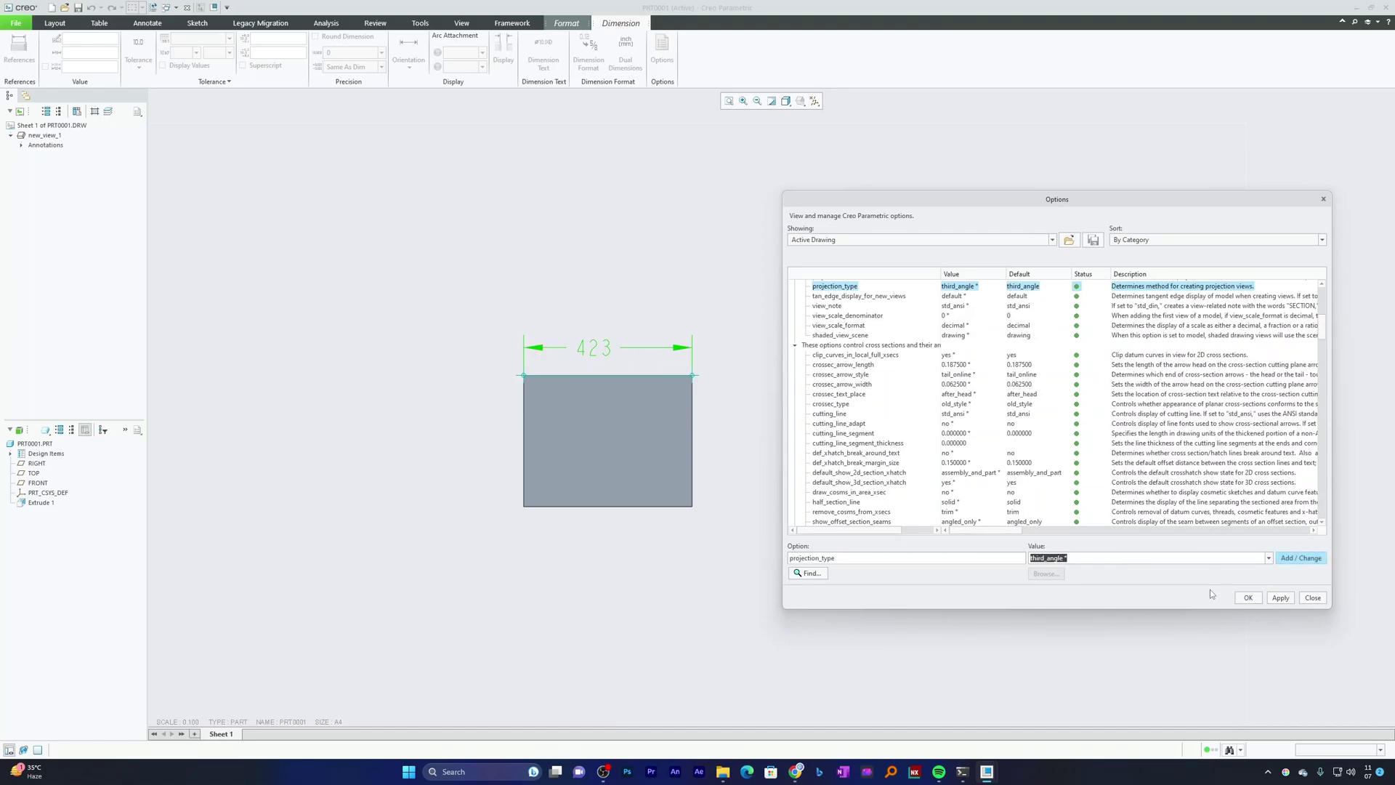
click(1268, 558)
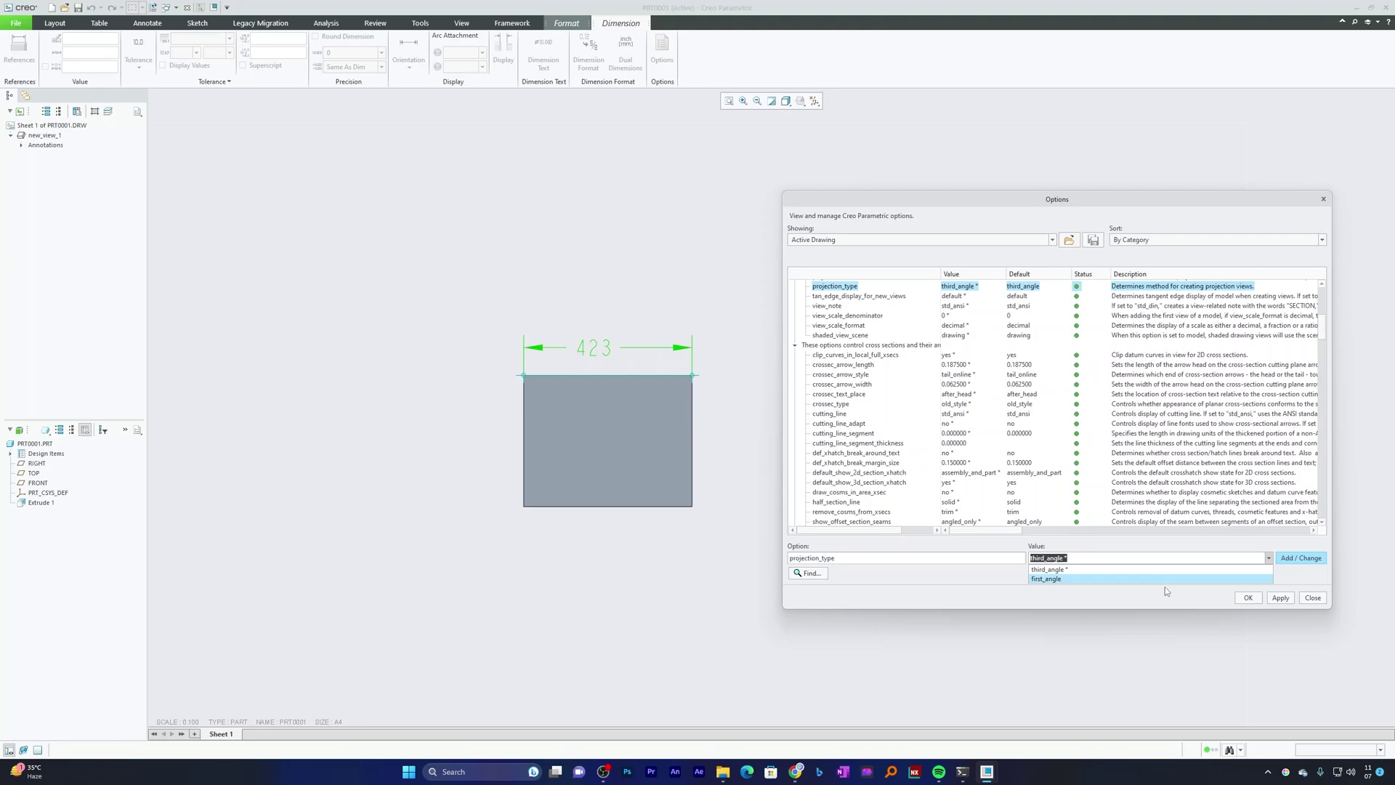
click(957, 563)
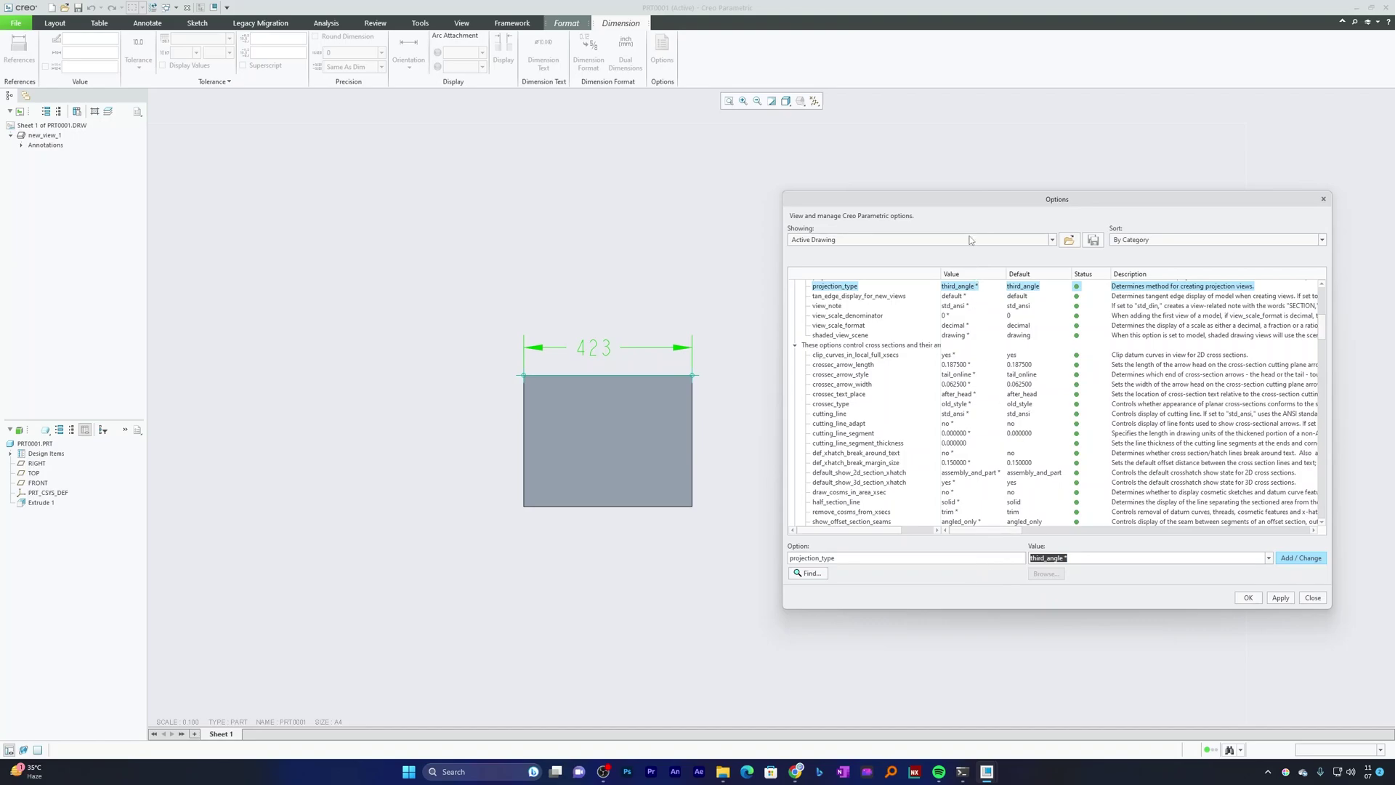
- Save the options as Active Drawing.dtl in Public Documents and close the drawing
click(1093, 239)
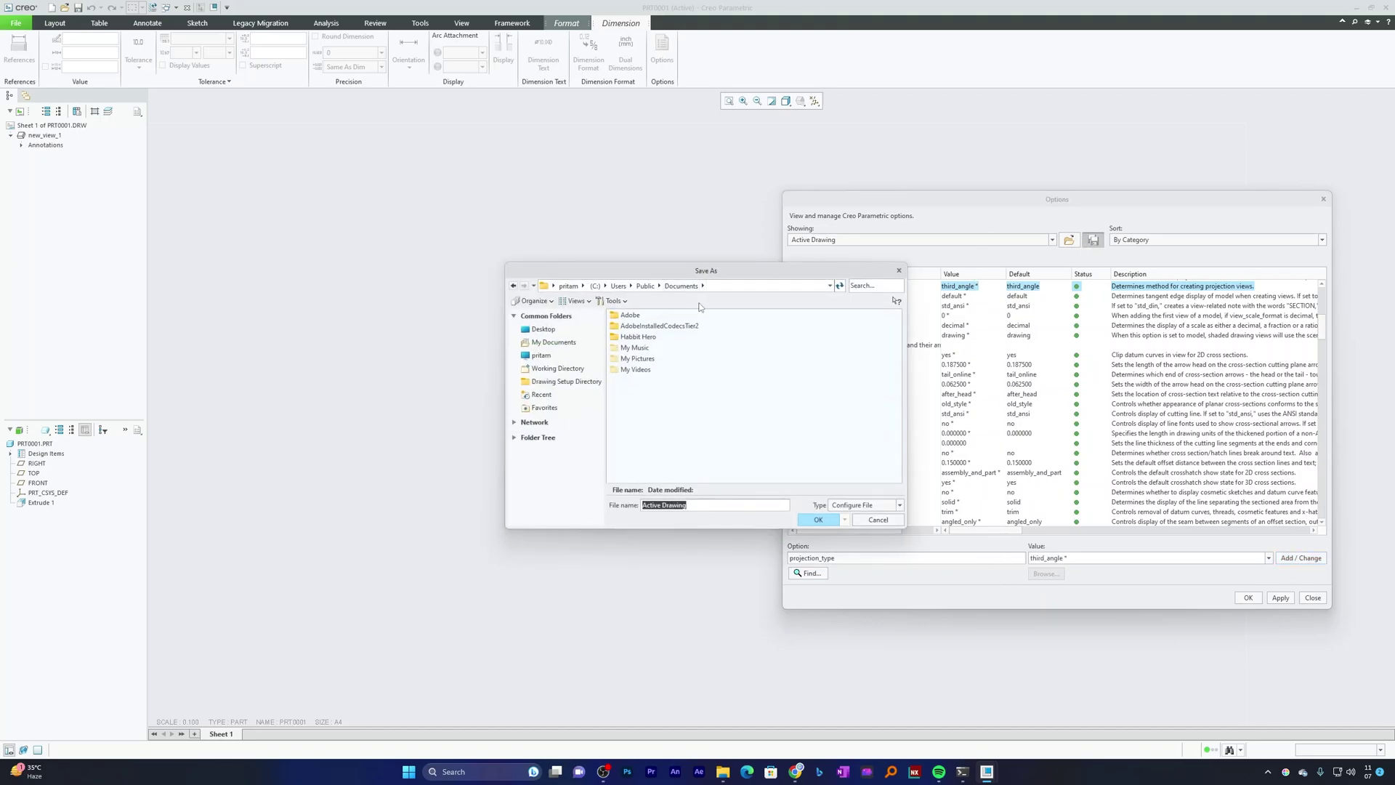
click(824, 520)
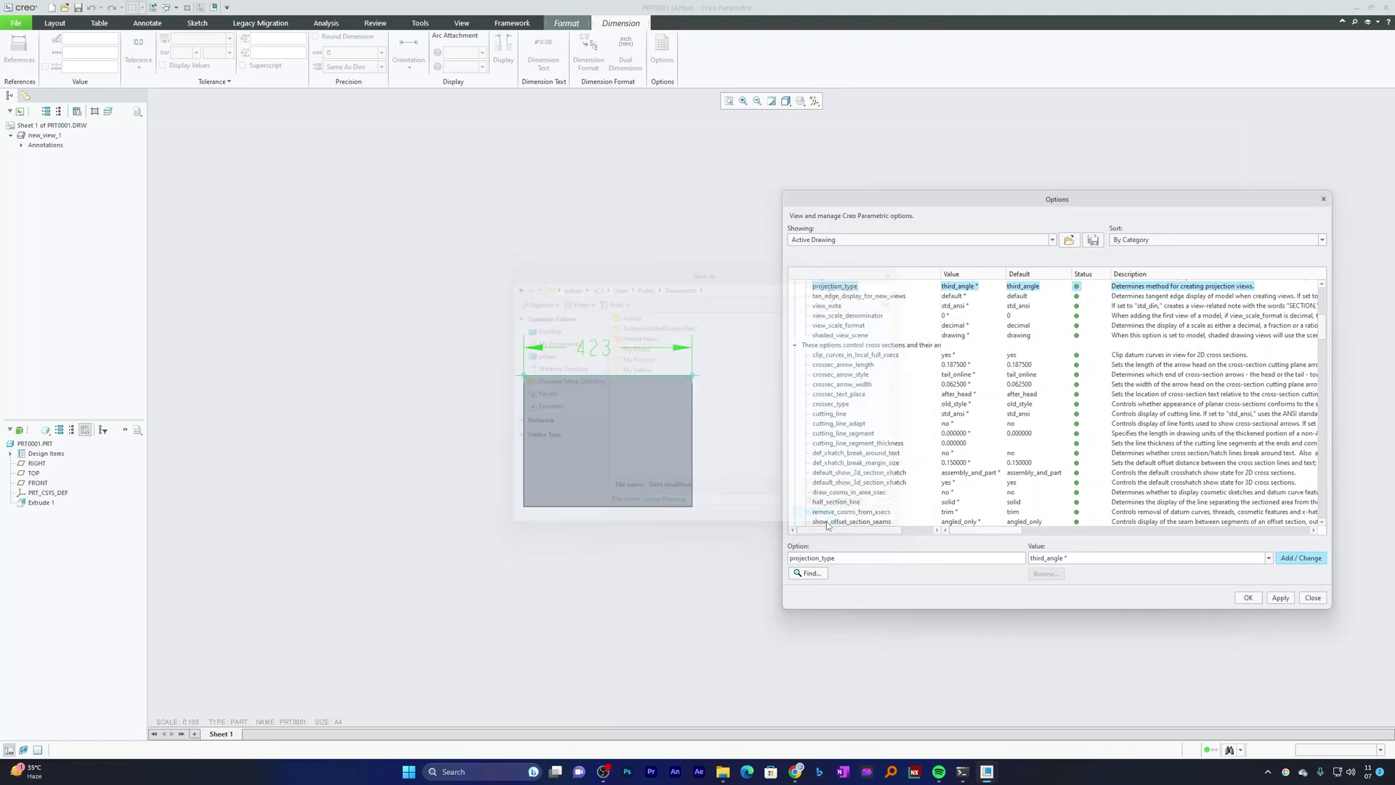
click(1253, 598)
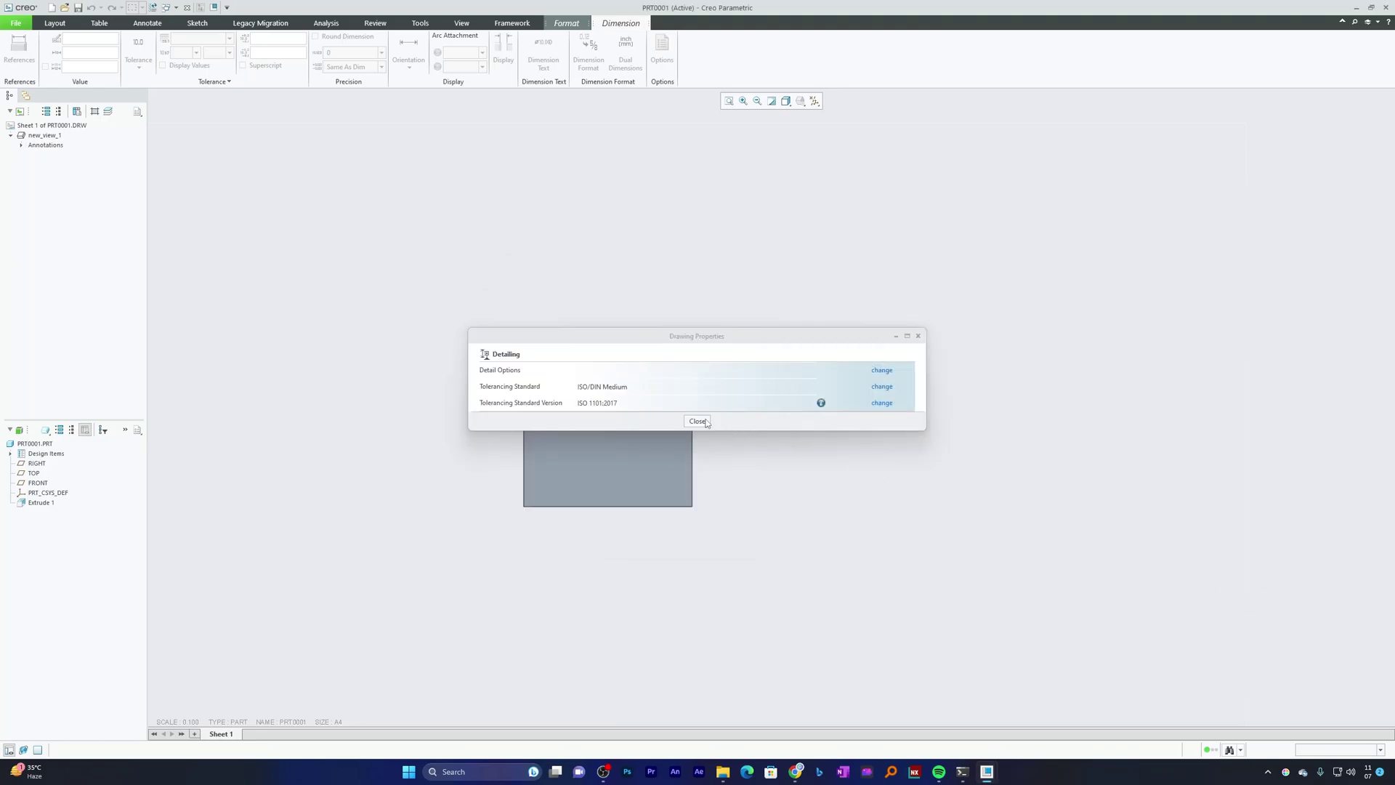
click(698, 422)
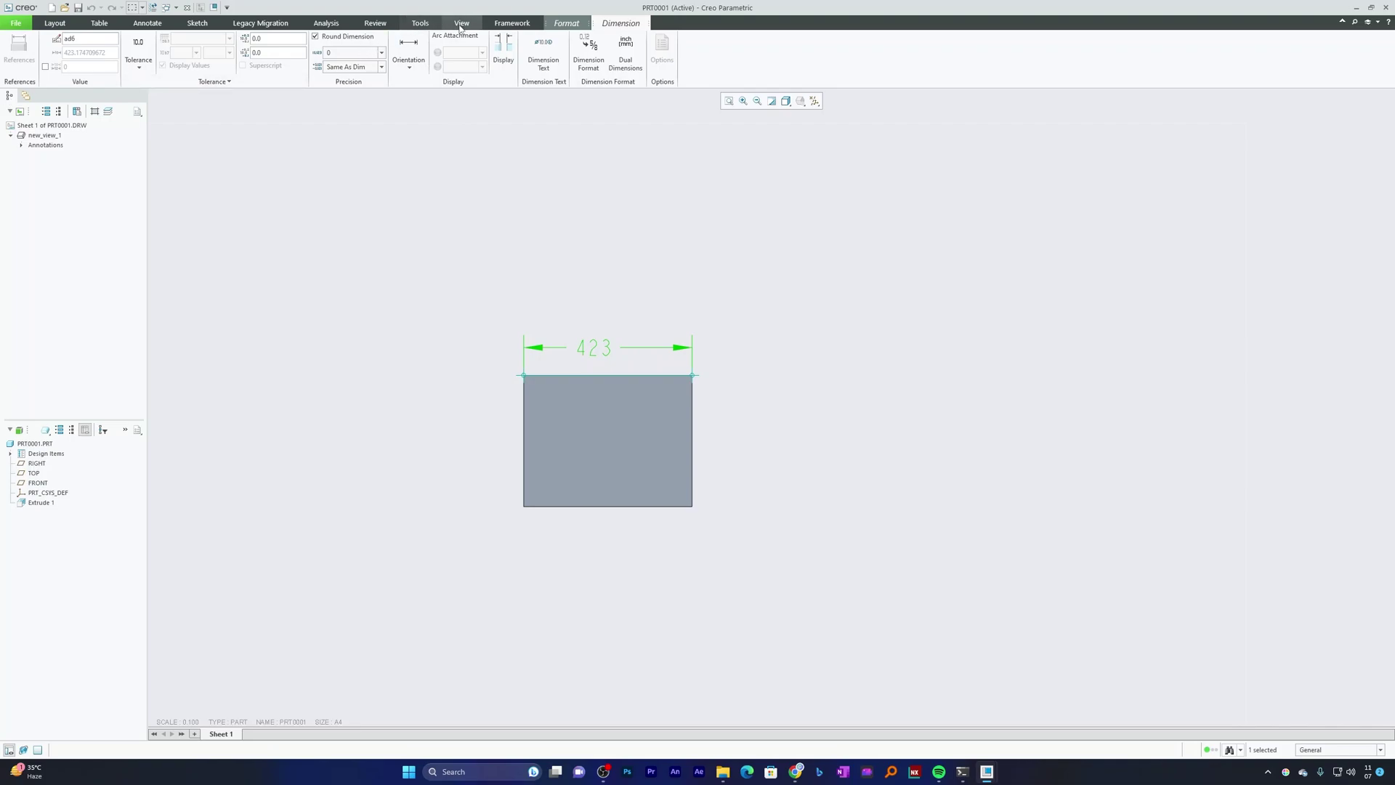
click(461, 22)
- Set config.pro's drawing_setup_file to Public Documents\Active Drawing.dtl and save the options
click(15, 23)
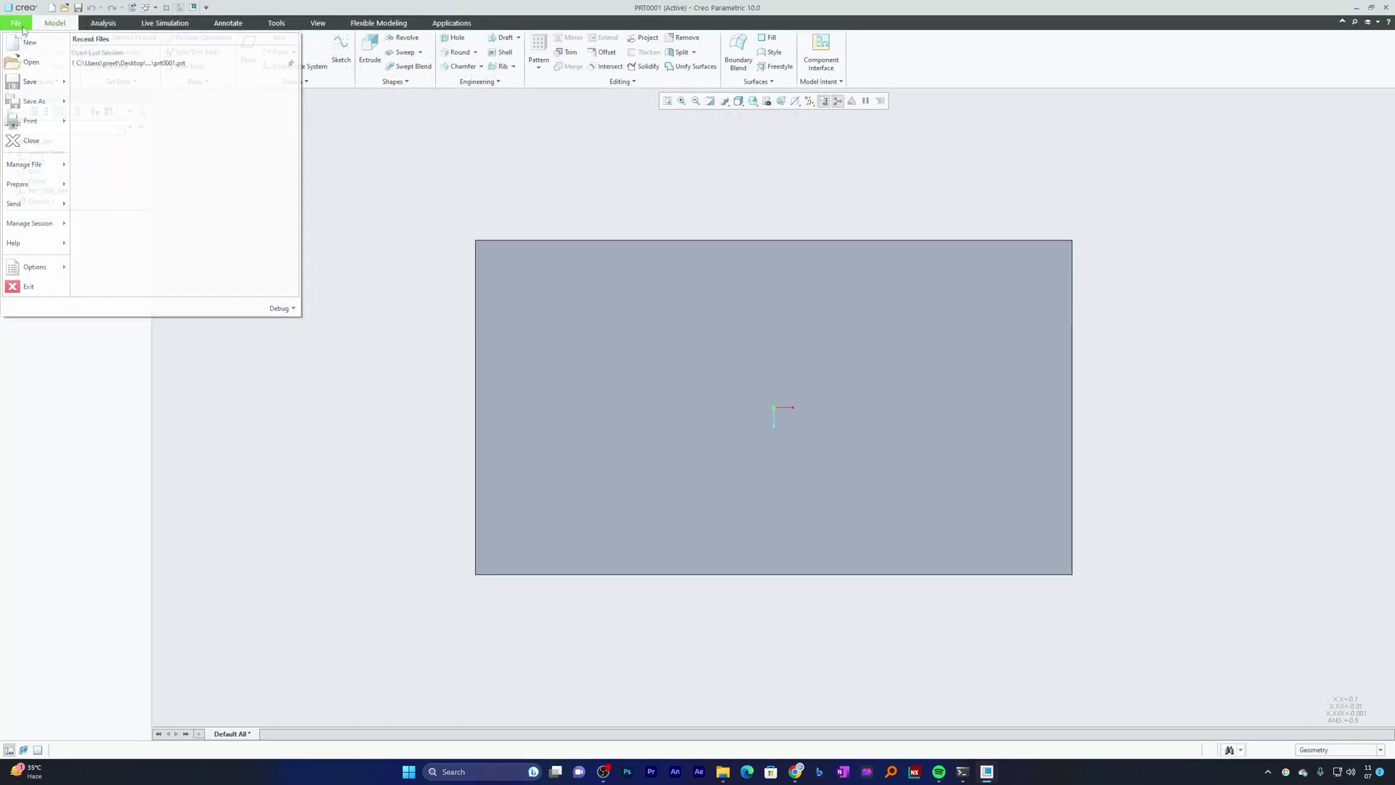
click(32, 267)
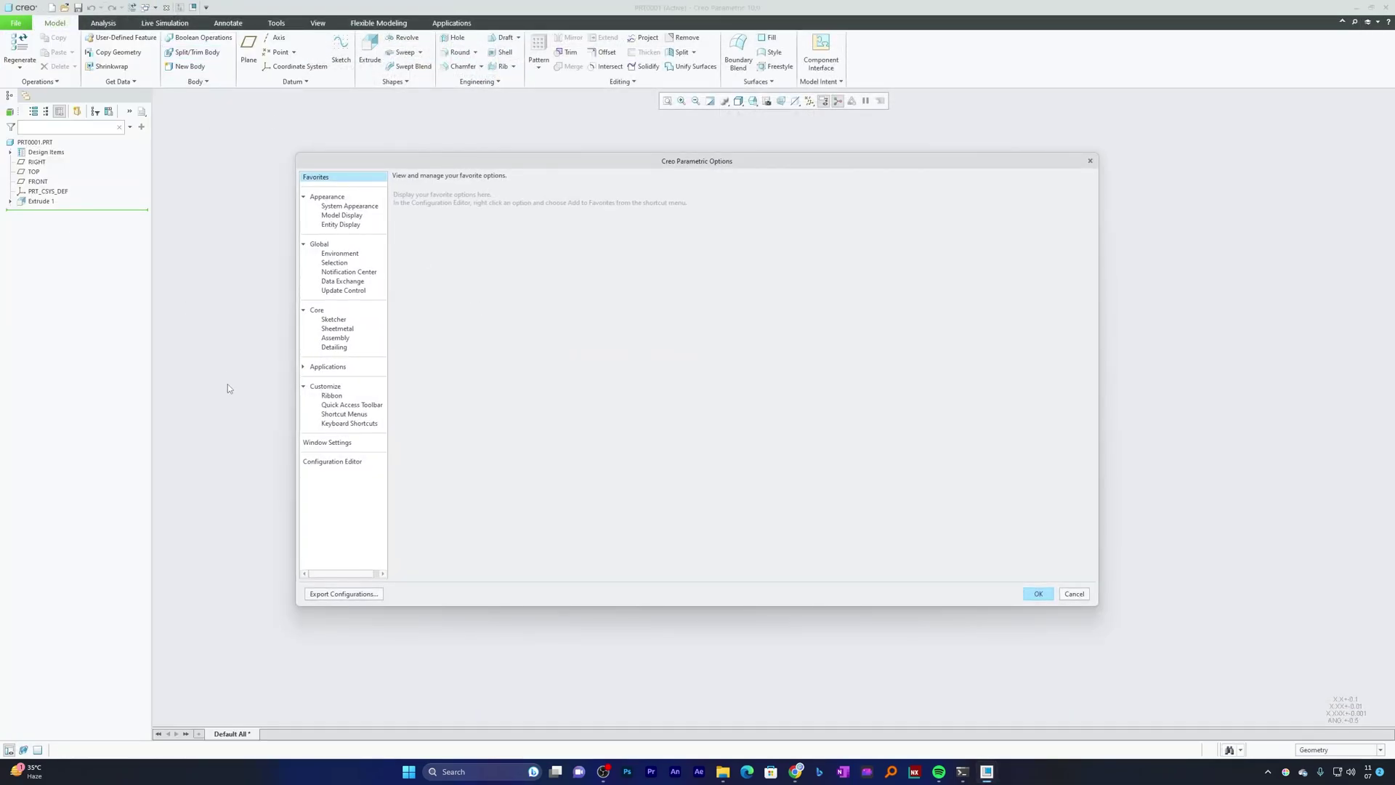
click(341, 462)
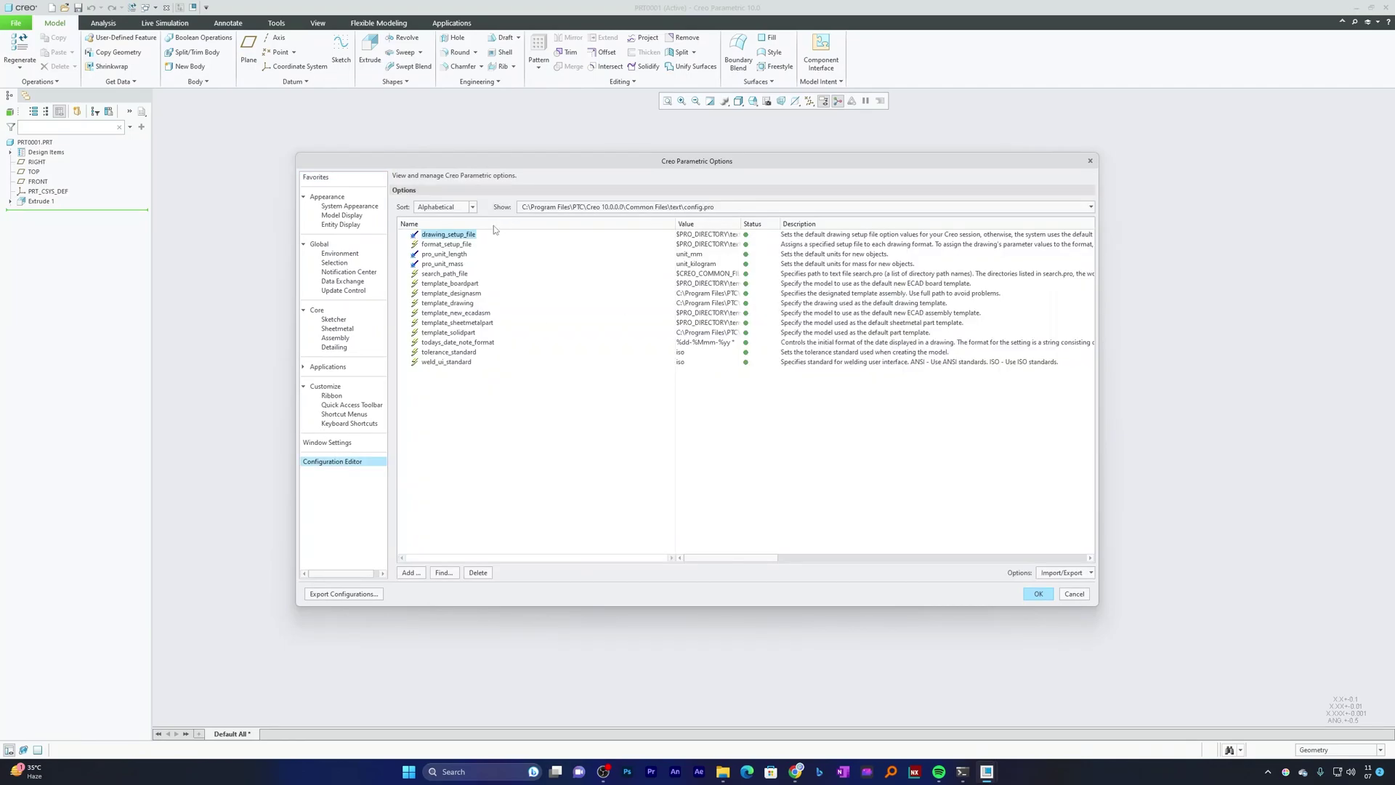
click(719, 234)
click(736, 234)
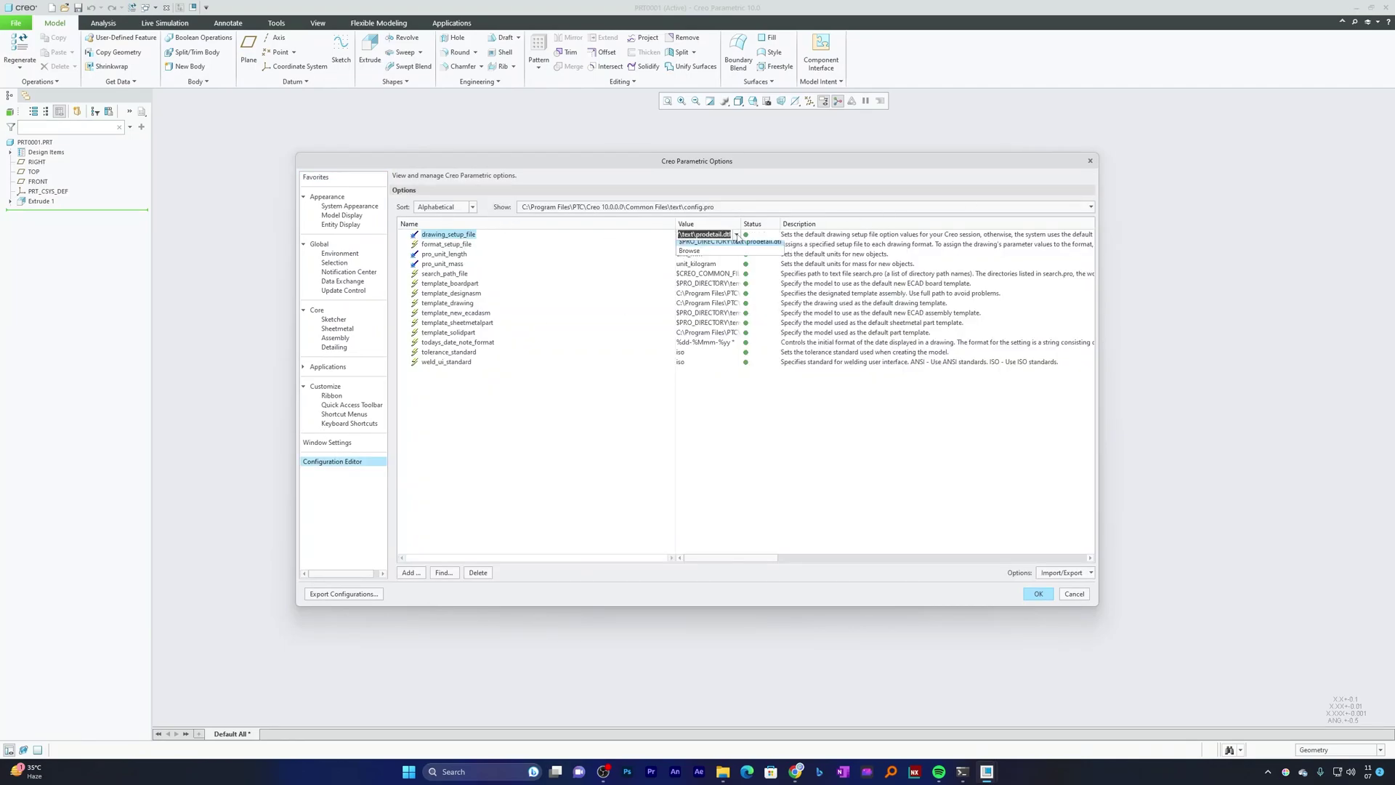
click(727, 254)
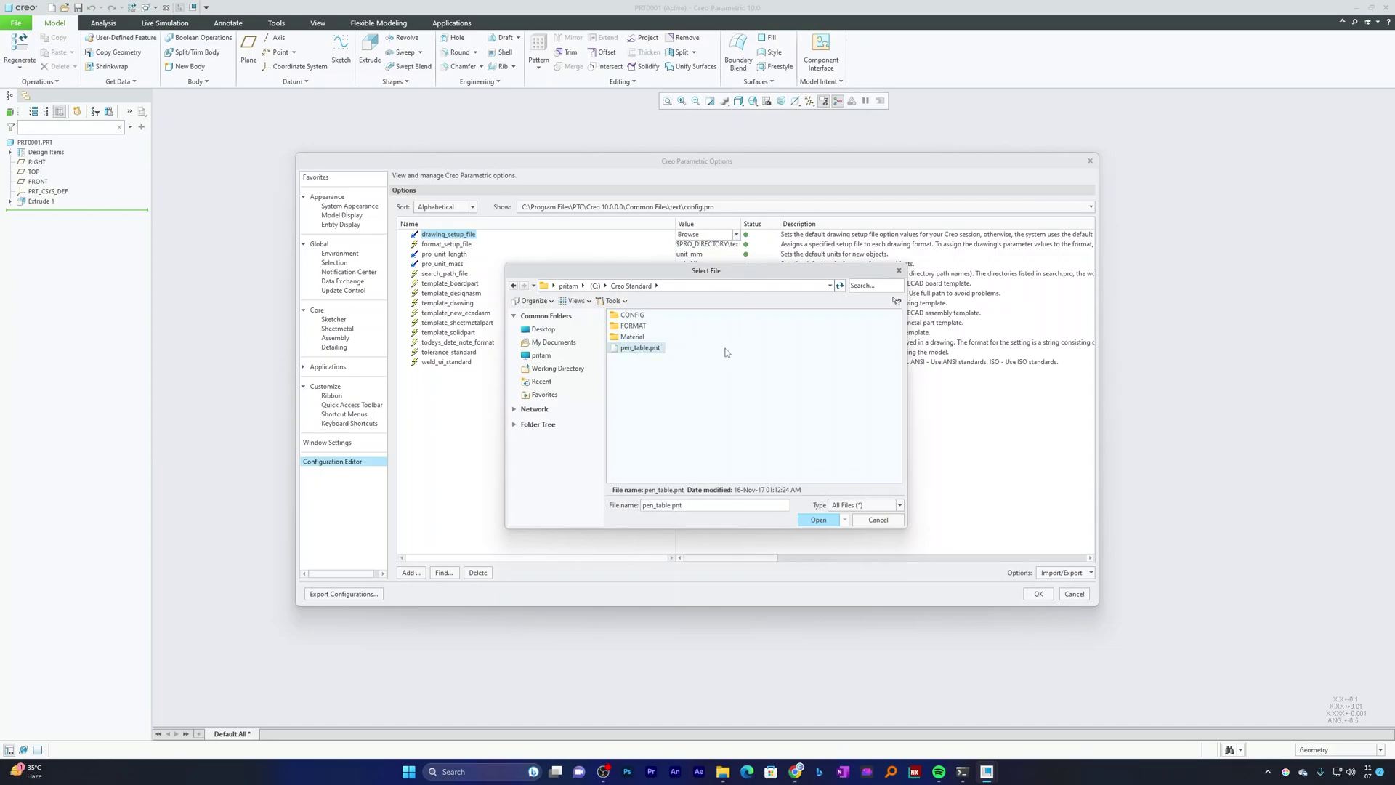
click(573, 344)
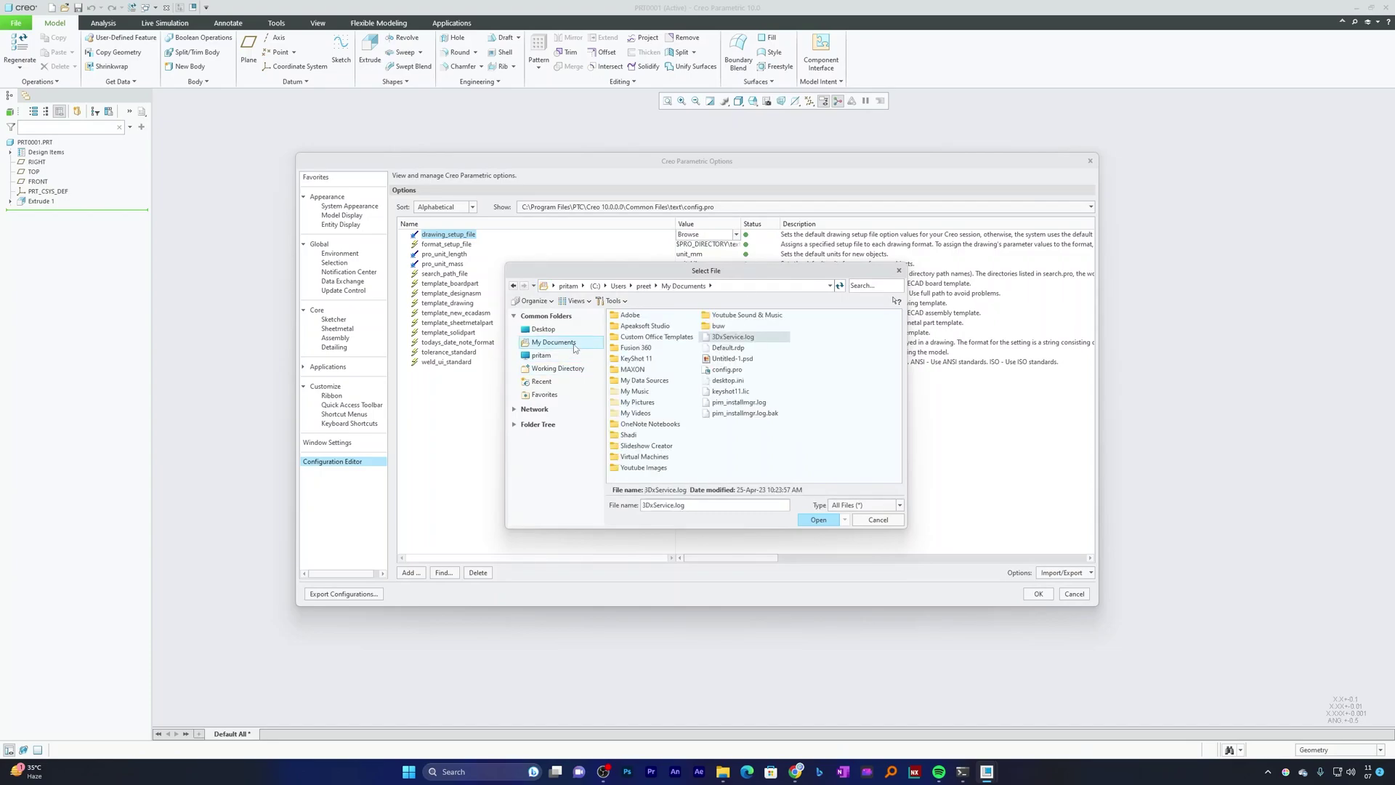
click(573, 344)
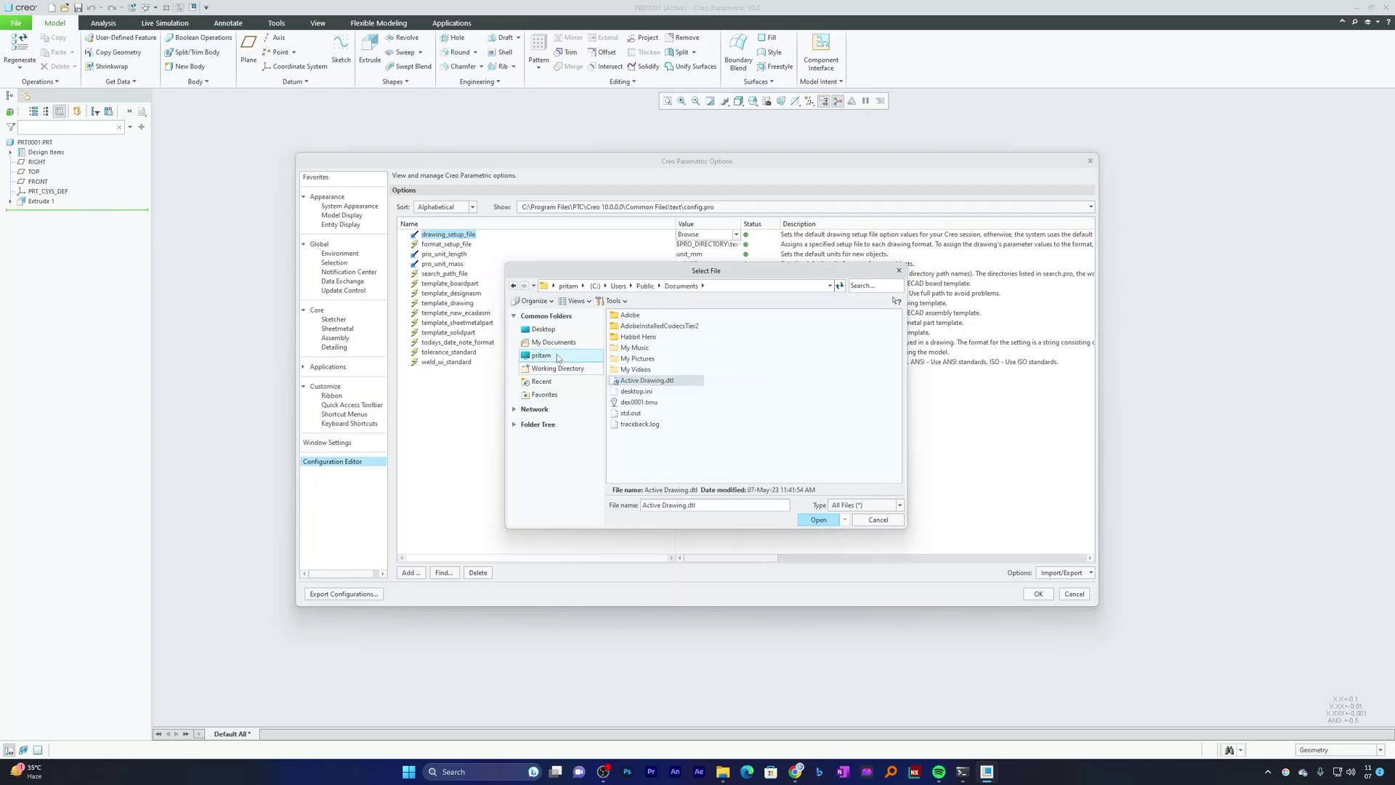
double_click(669, 383)
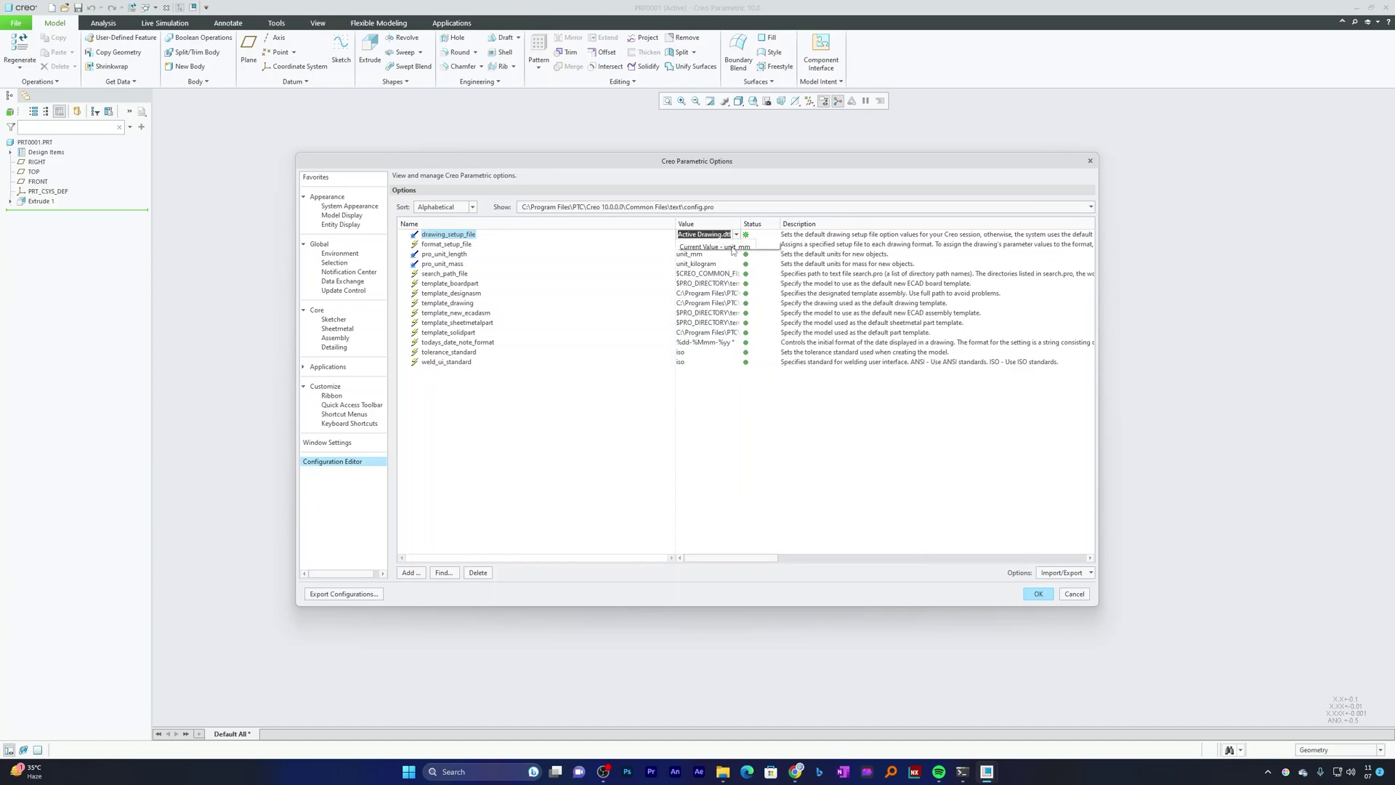
click(637, 289)
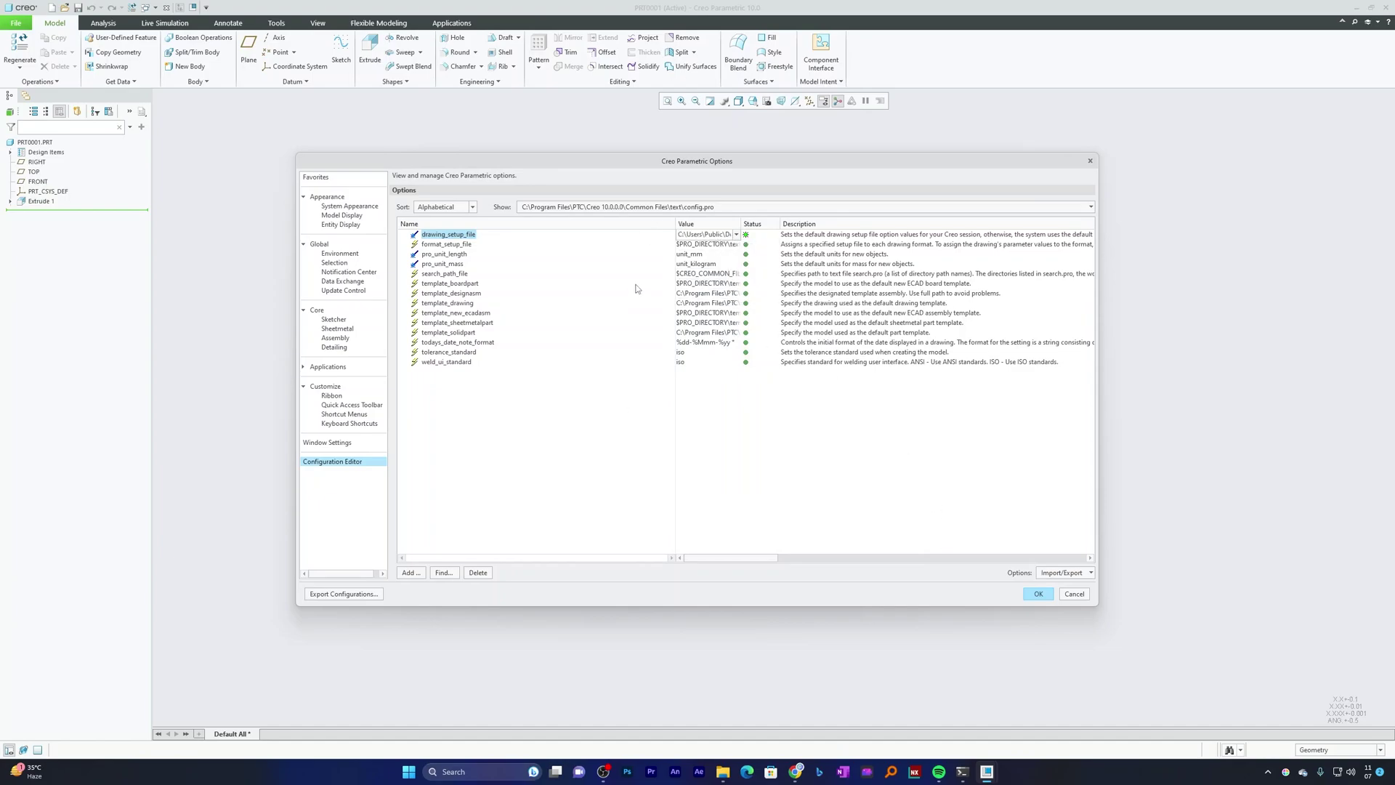
click(1036, 593)
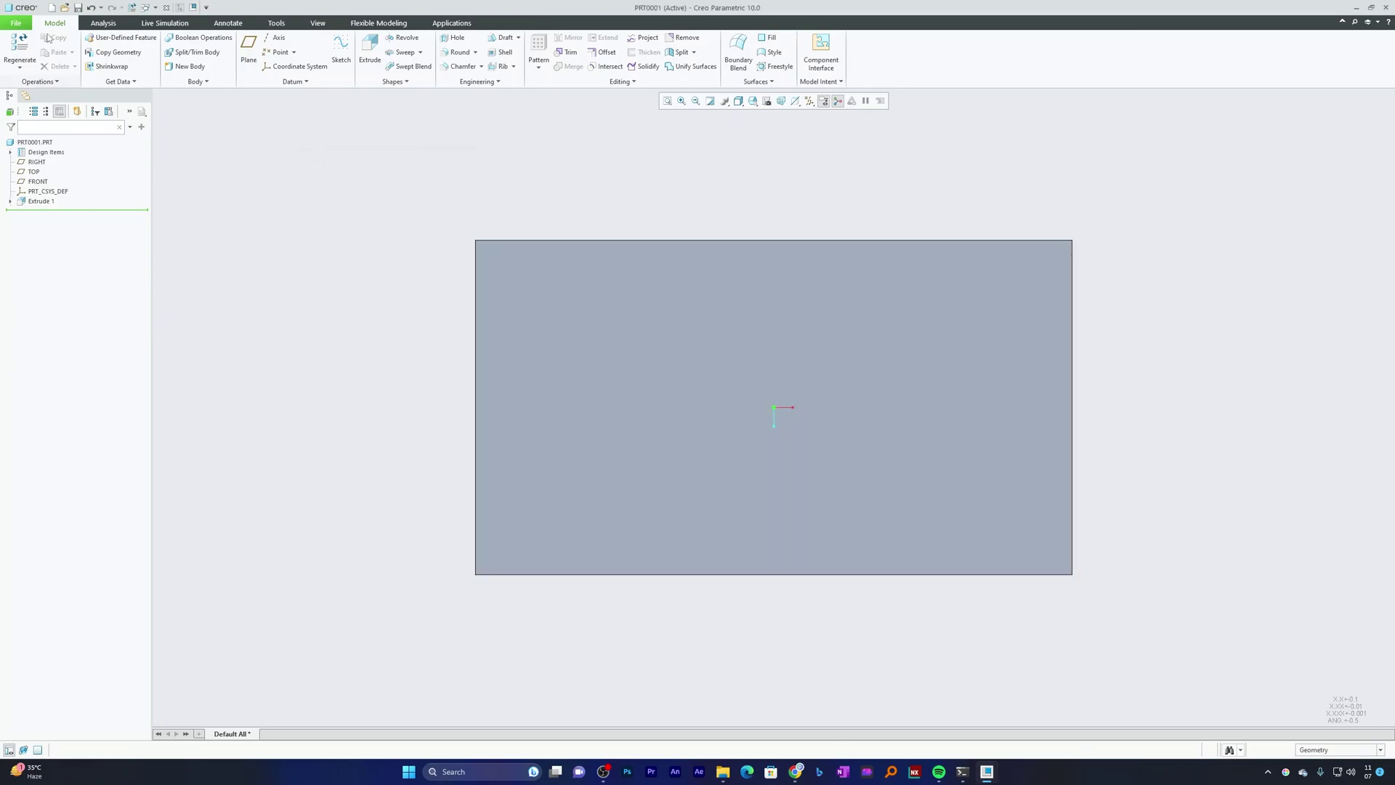
- Create a new drawing and place the 237 dimension on it
click(15, 23)
click(22, 40)
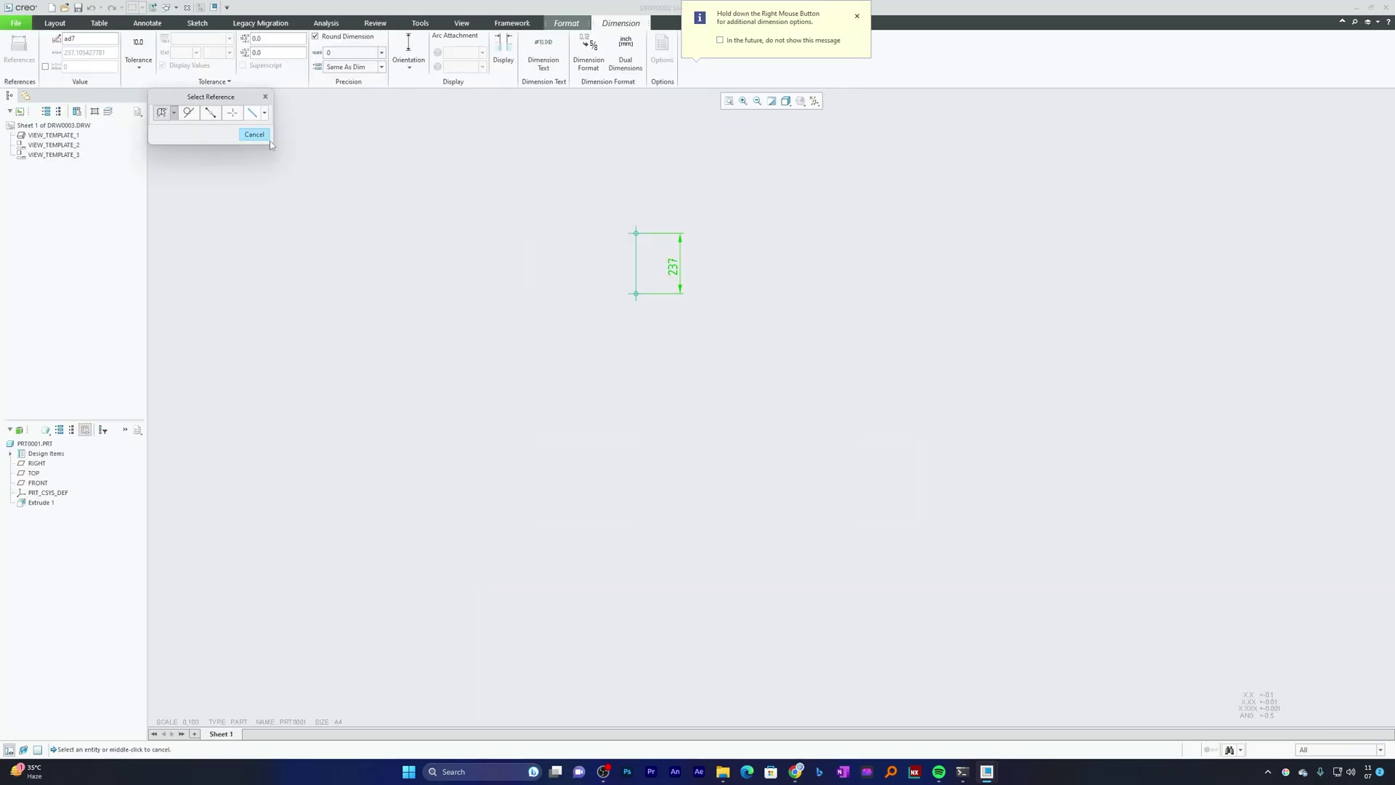
click(264, 138)
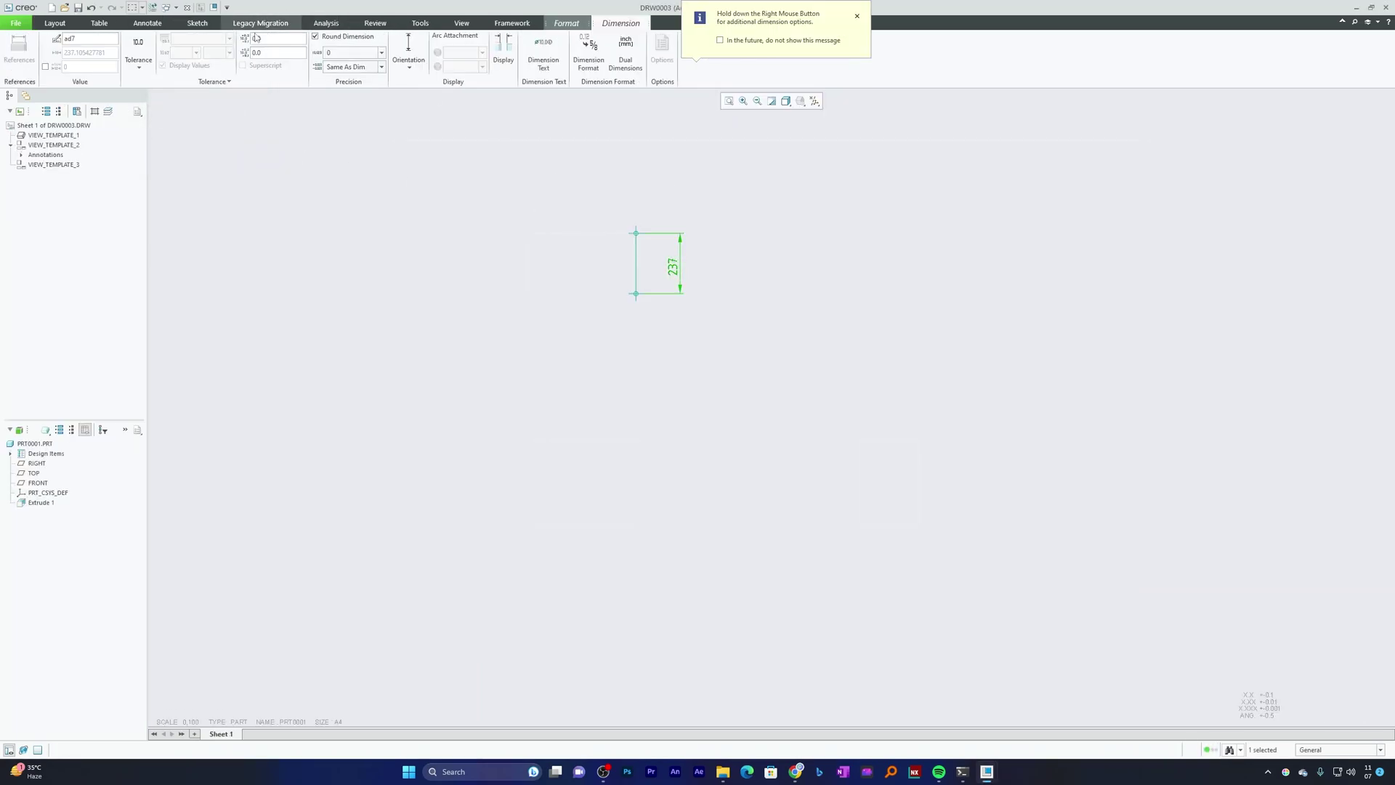
- Give the 237 dimension a plus-minus tolerance of +1 / +0.5 and 0.12 precision
click(138, 49)
click(149, 100)
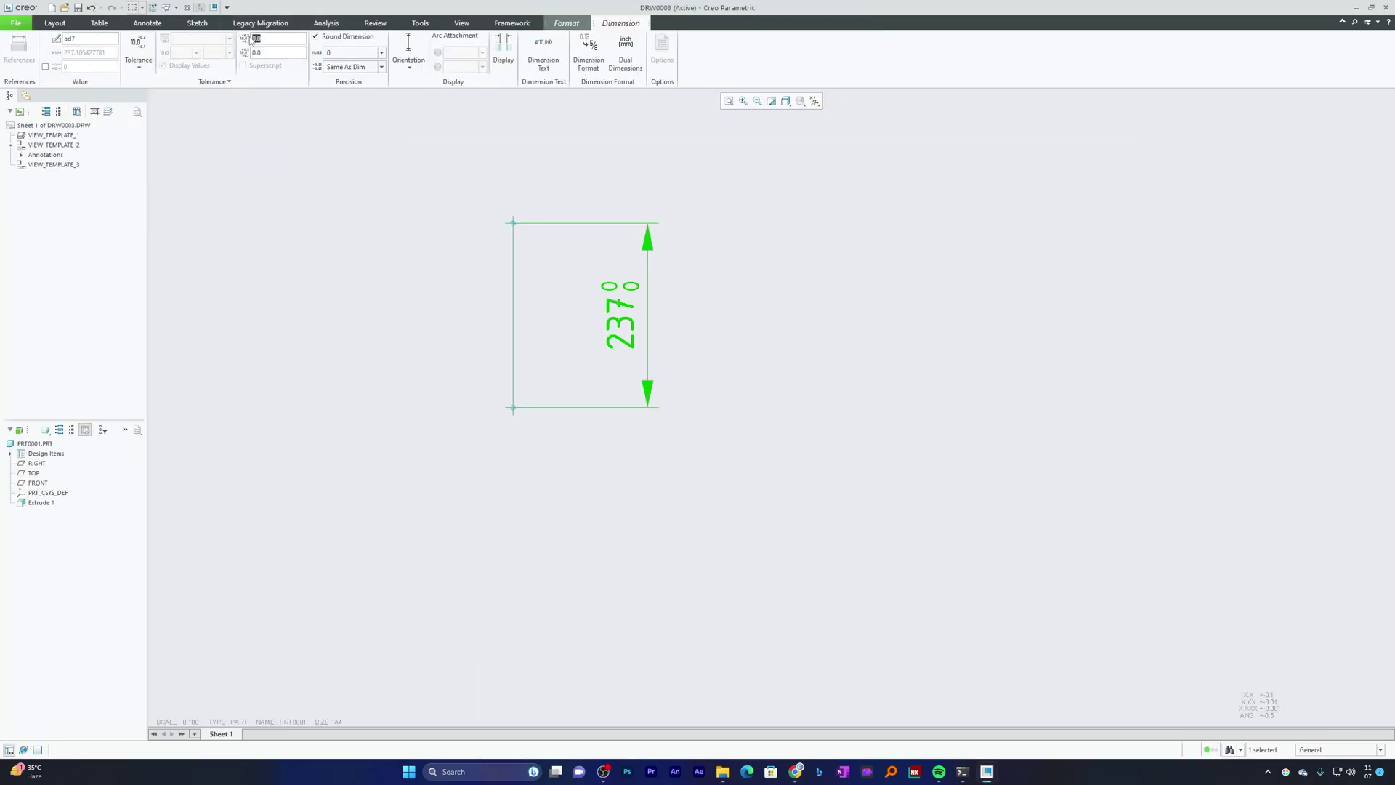
text(1)
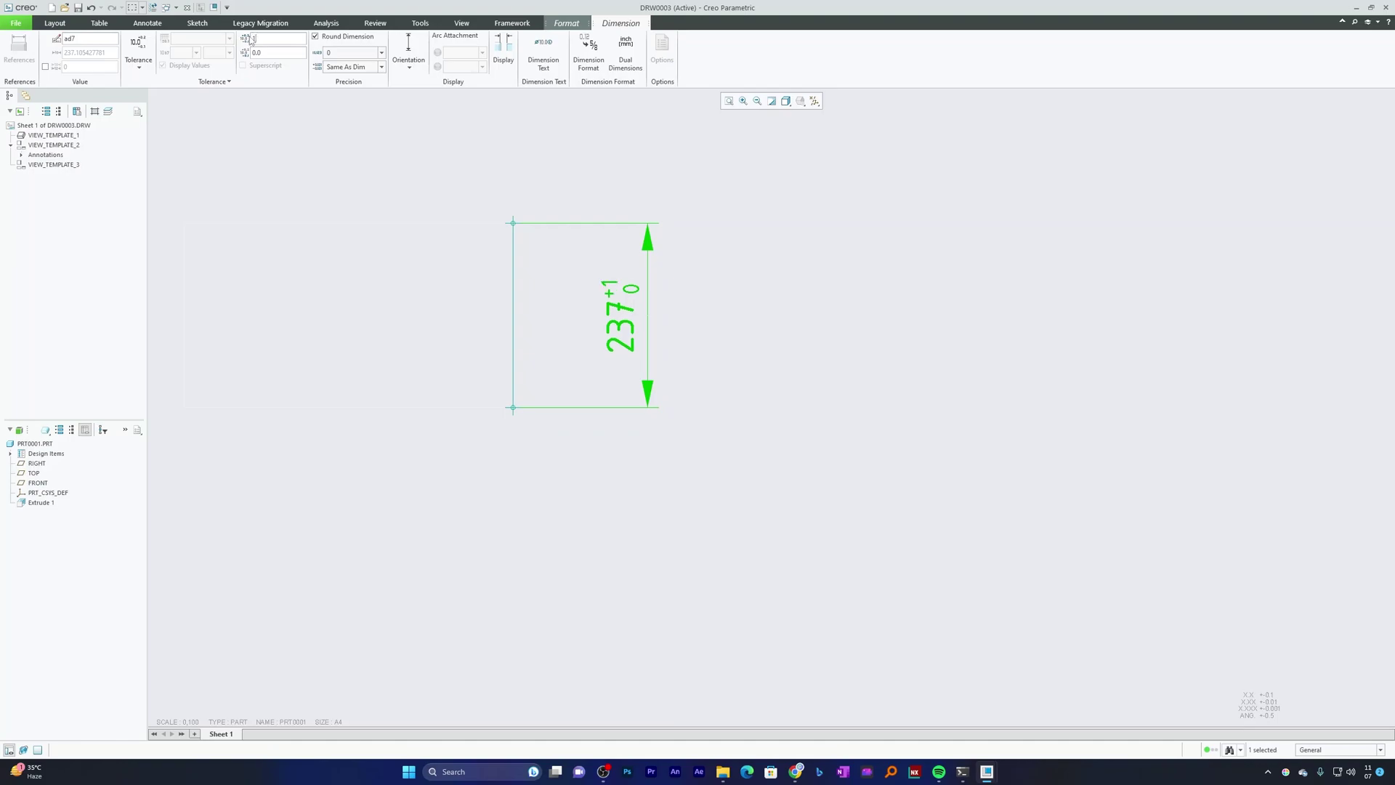
click(262, 53)
text(+0.5)
key(Return)
click(382, 52)
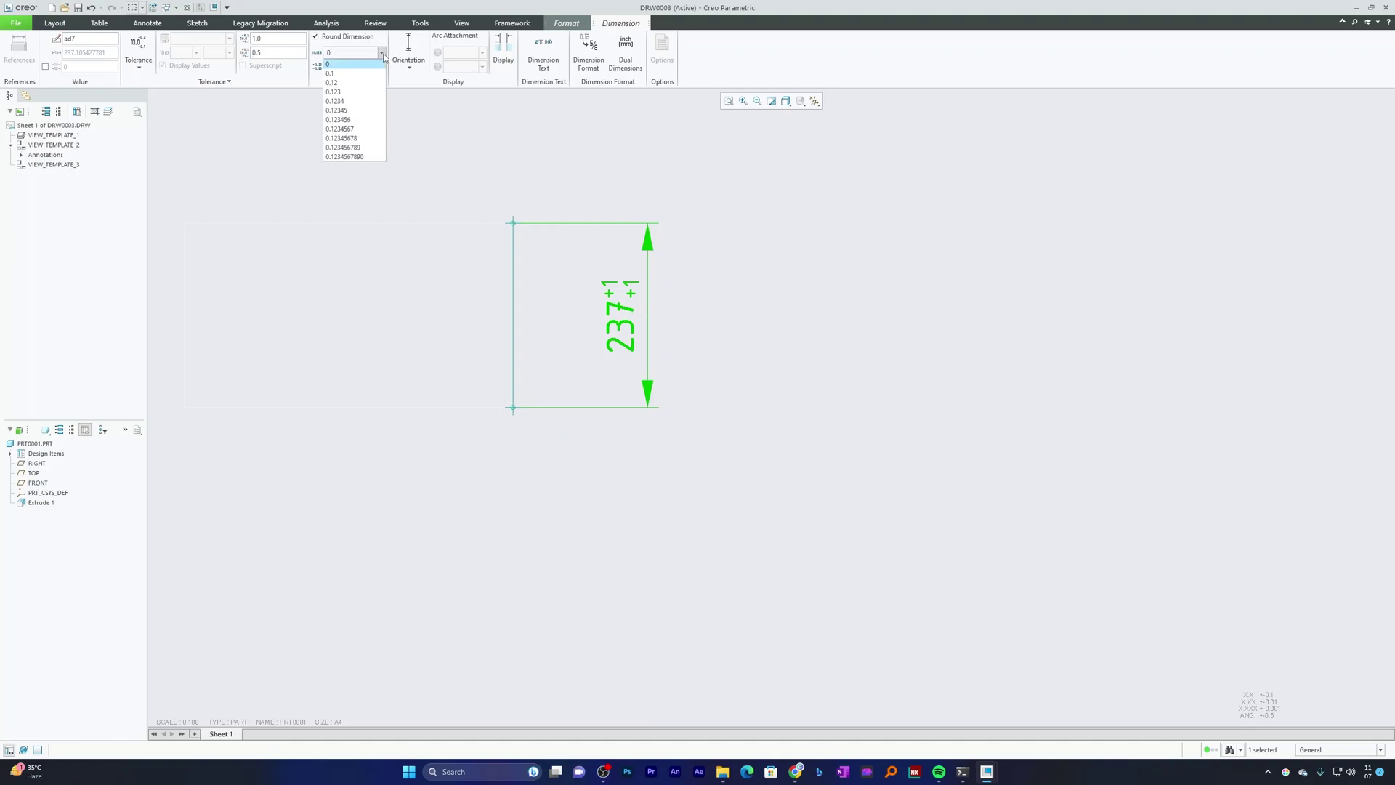
click(368, 85)
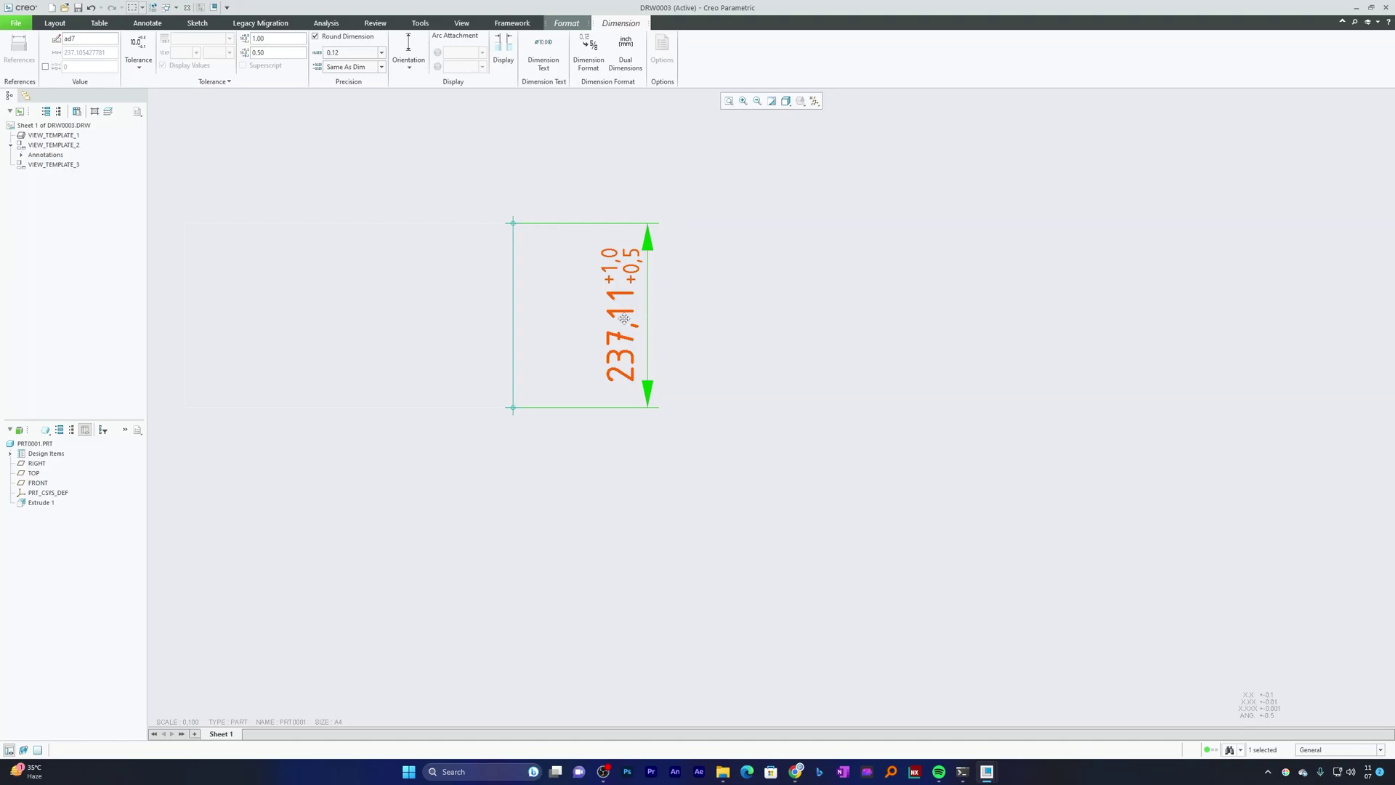
click(15, 22)
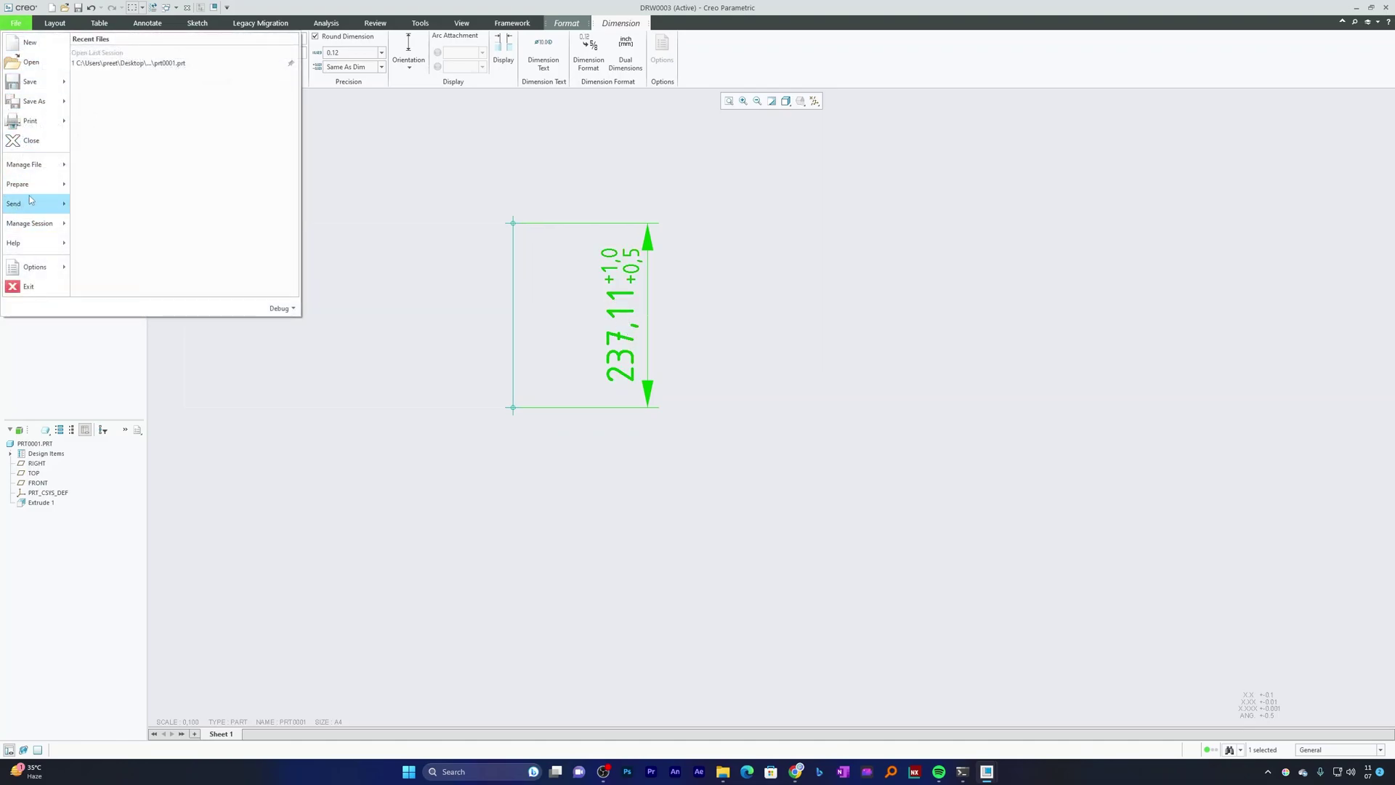
- Change the decimal_marker detail option from comma_for_metric_dual to period and apply it
mouse_move(29, 184)
click(116, 61)
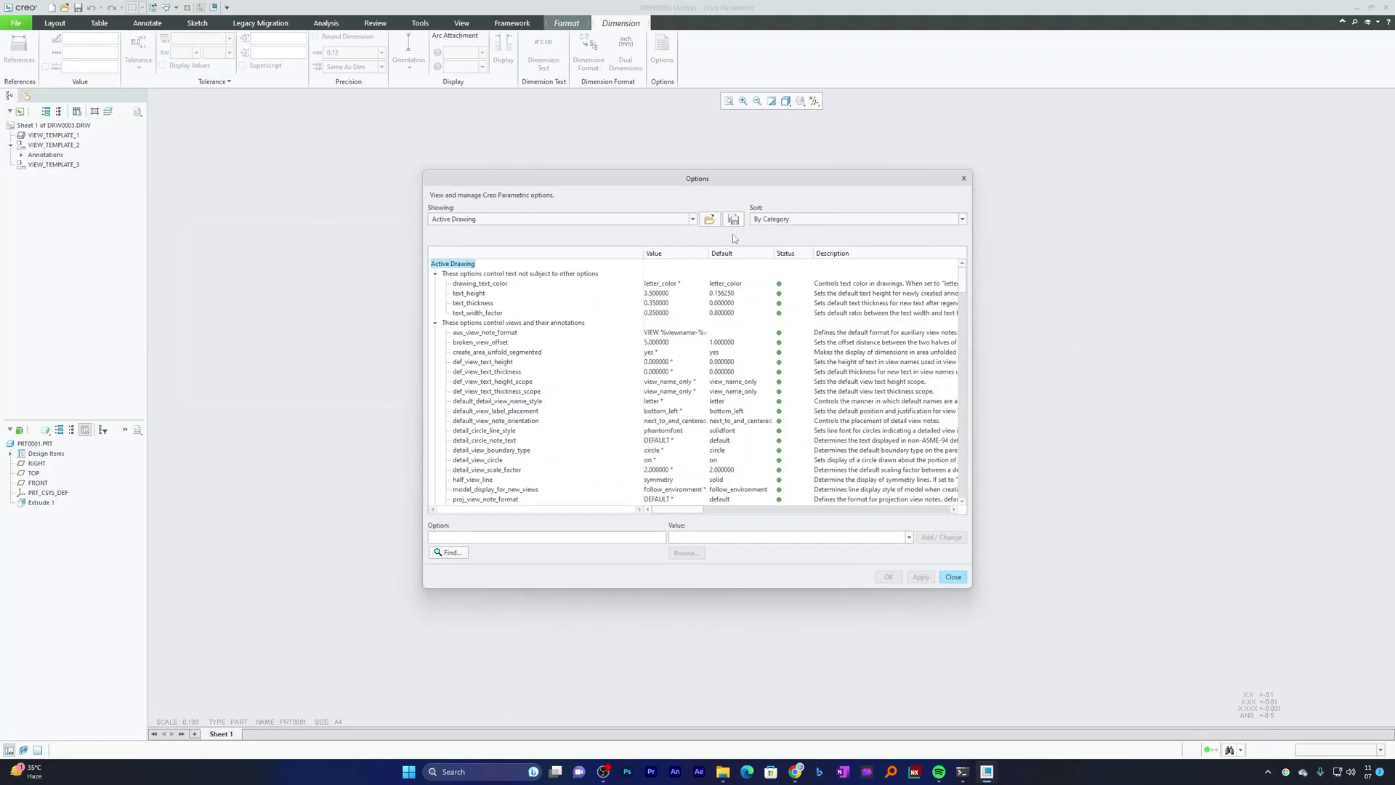
mouse_move(662, 189)
mouse_down()
mouse_move(1074, 198)
mouse_move(1052, 199)
mouse_up()
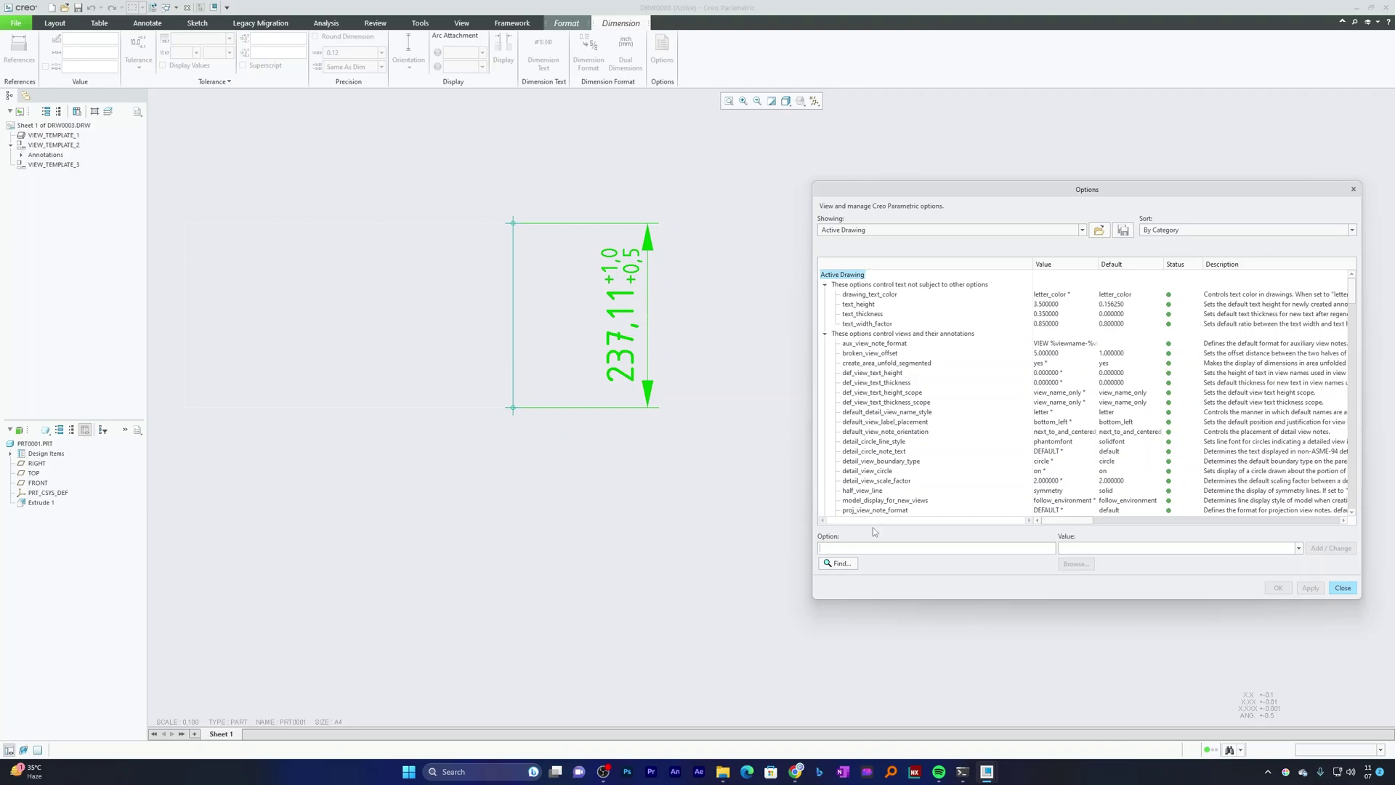
click(851, 550)
text(decimal_marker)
click(837, 563)
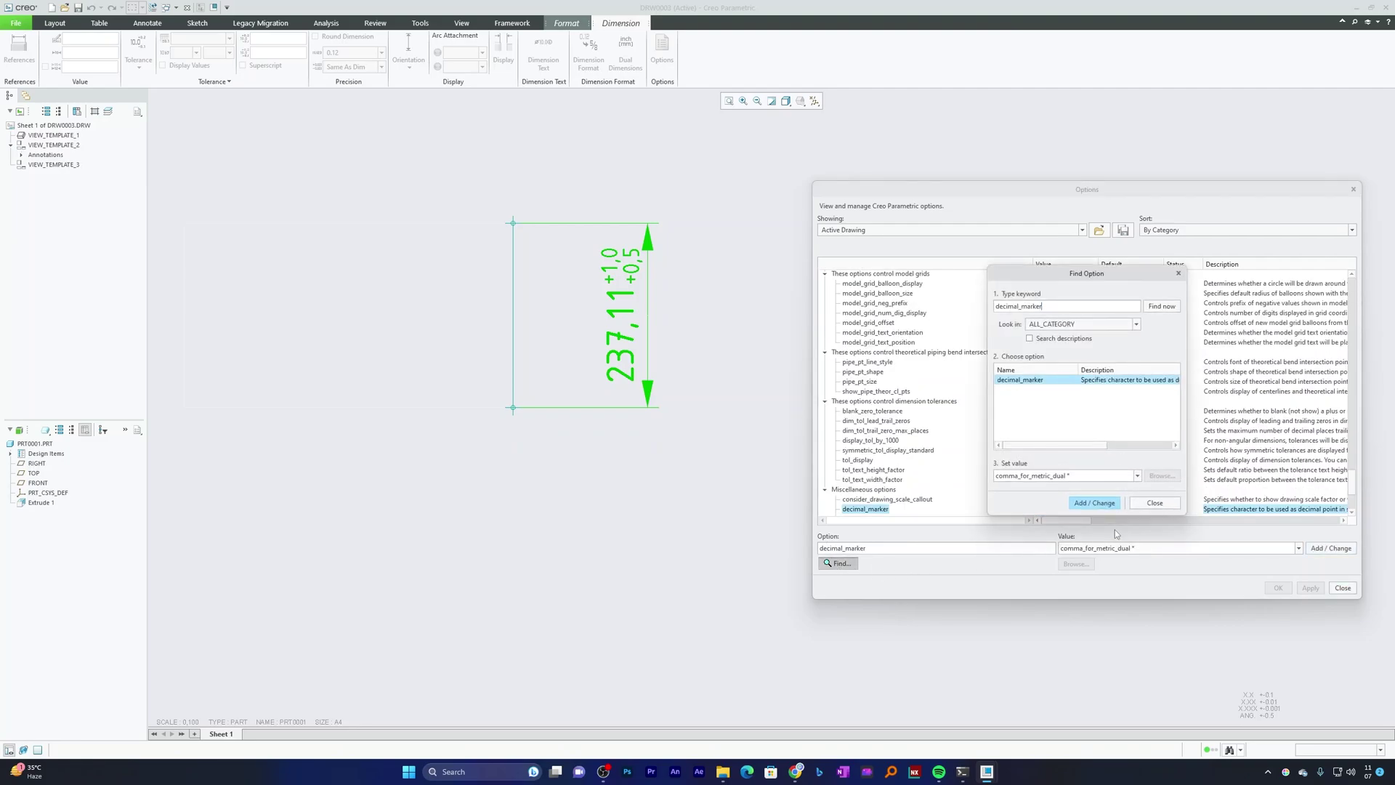
click(1138, 475)
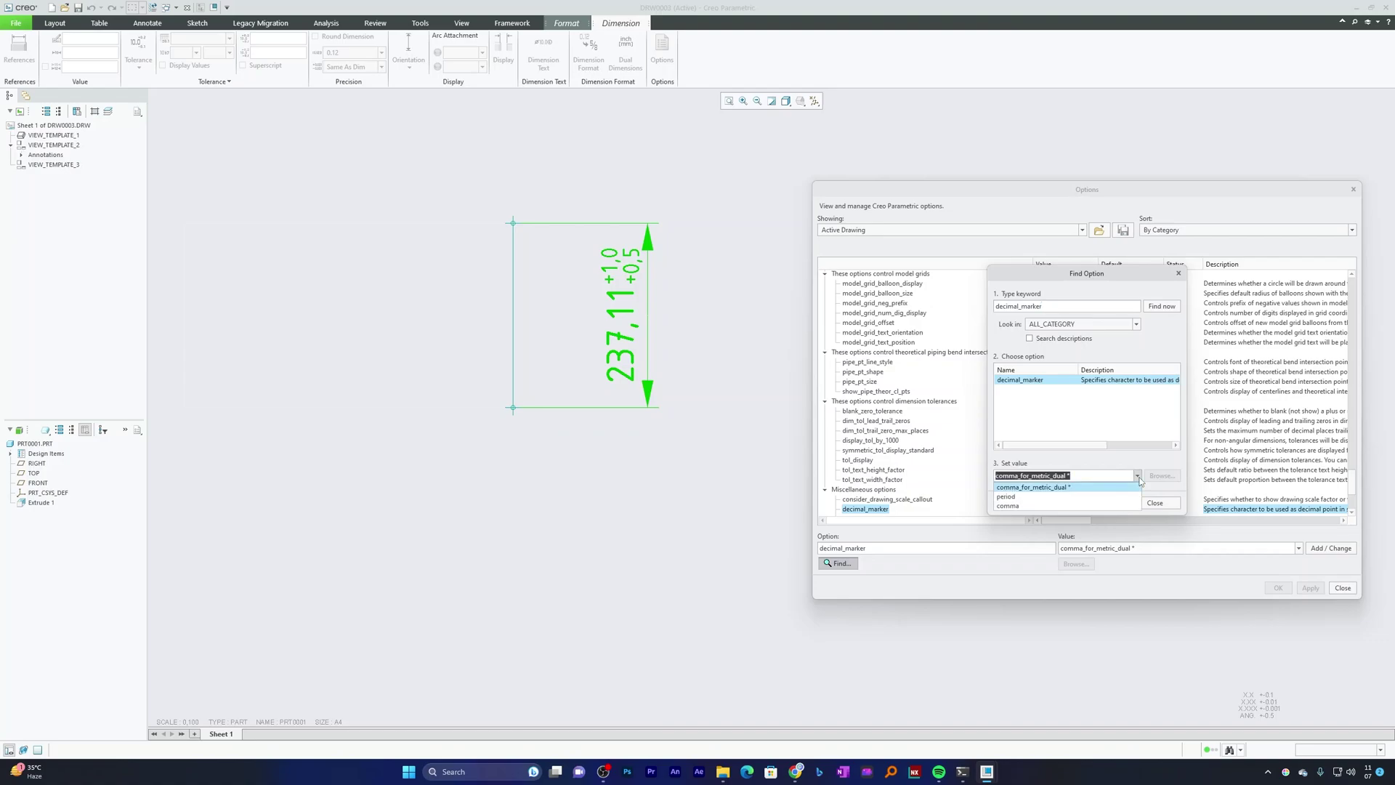
click(1028, 503)
click(1104, 506)
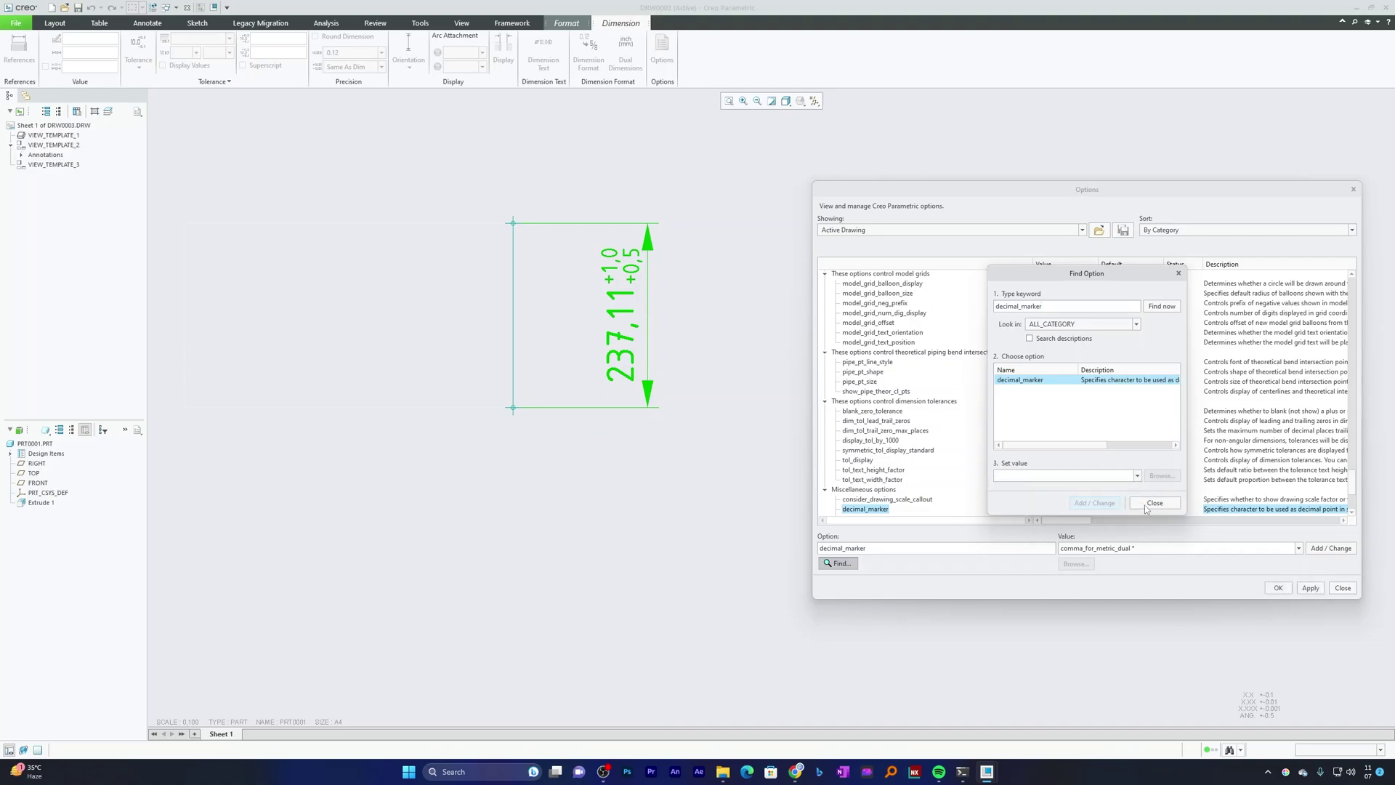
click(1155, 503)
click(1304, 588)
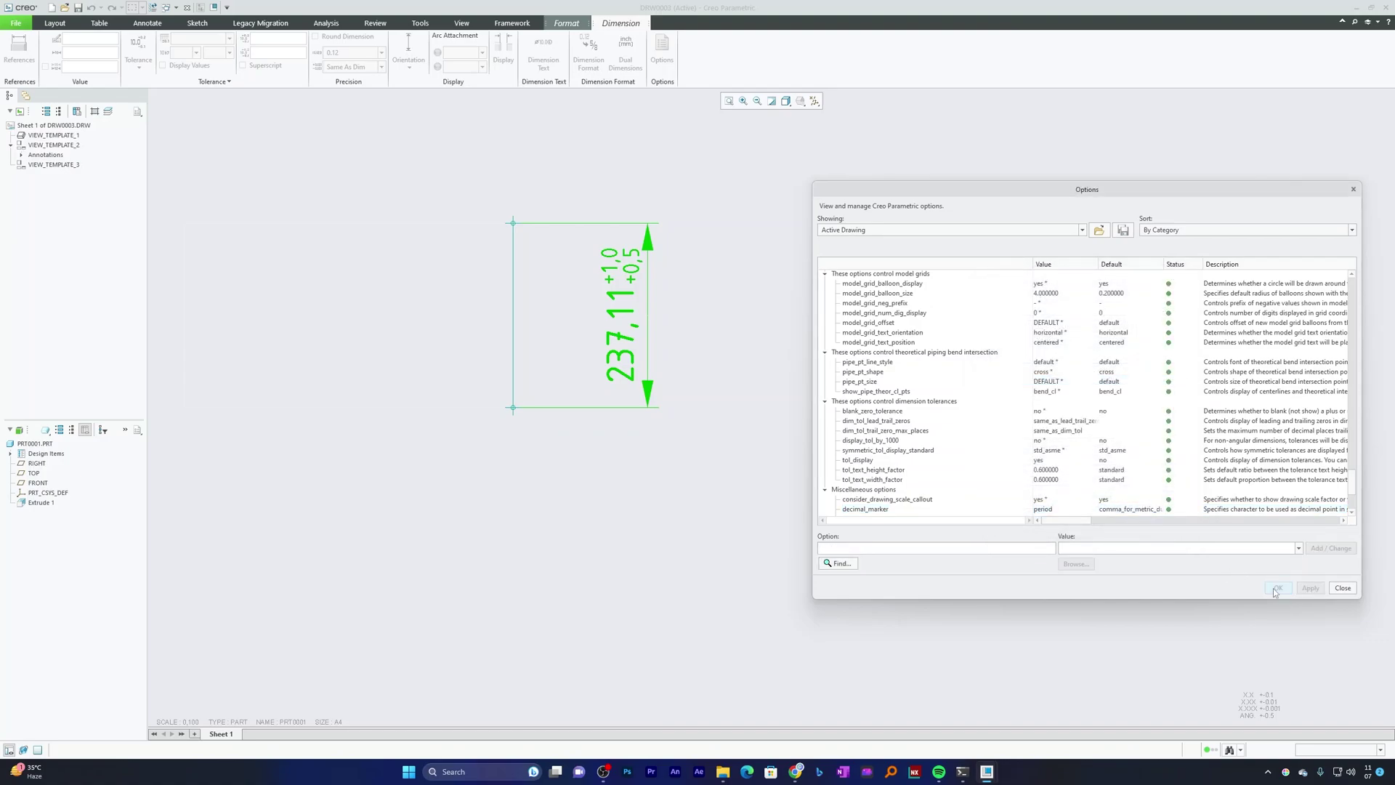
- Close the detail options and zoom to check 237.11 +1.0/+0.5 uses periods
click(1343, 588)
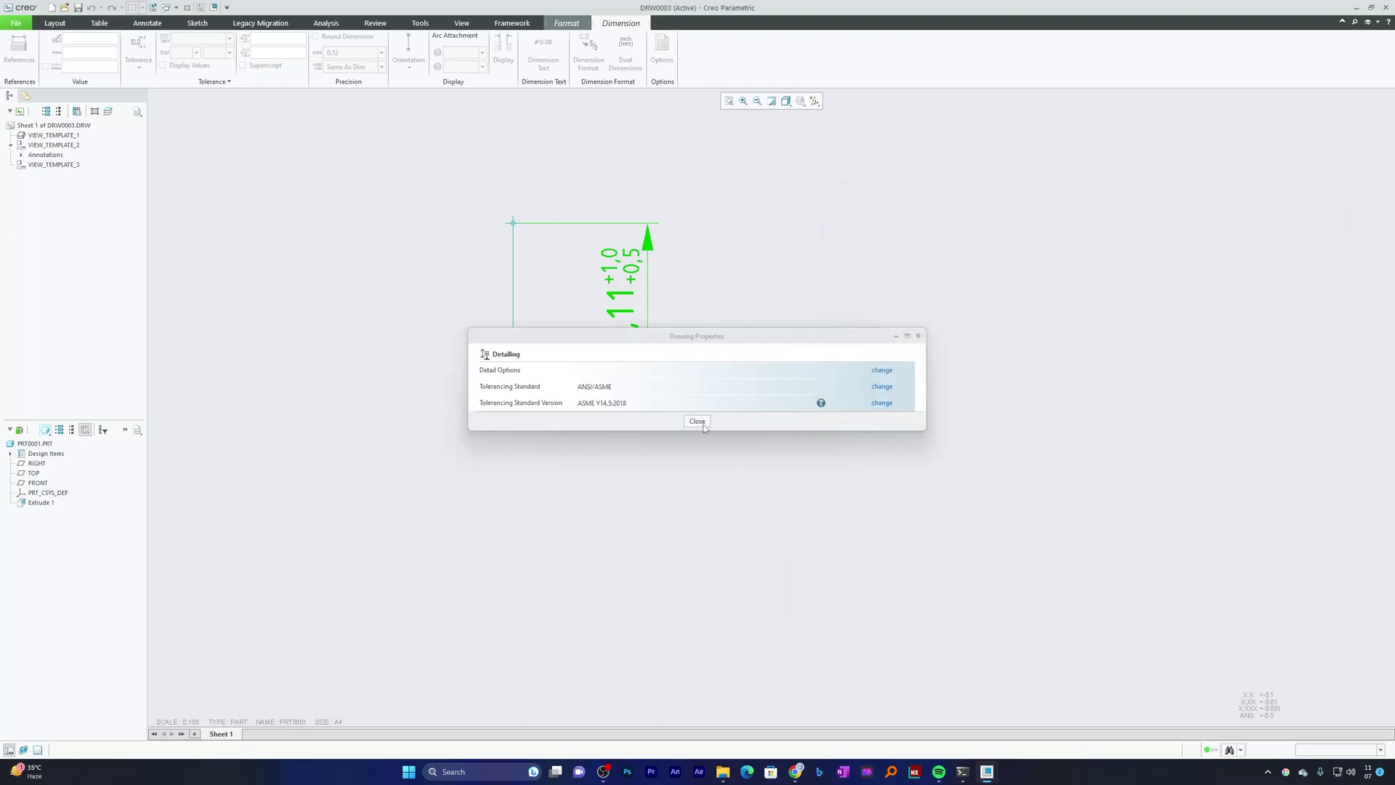
scroll(664, 373, up, 3)
scroll(748, 411, down, 6)
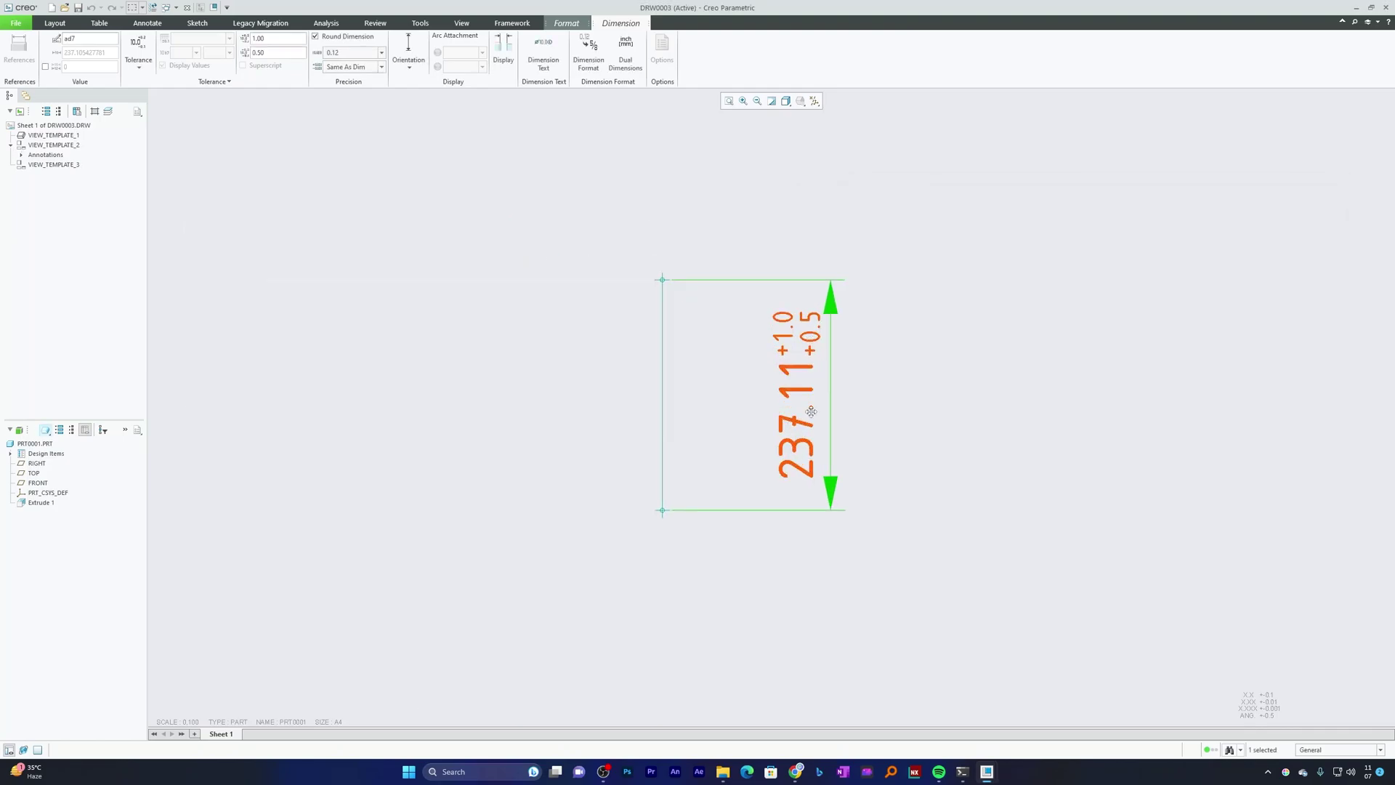
scroll(788, 406, down, 1)
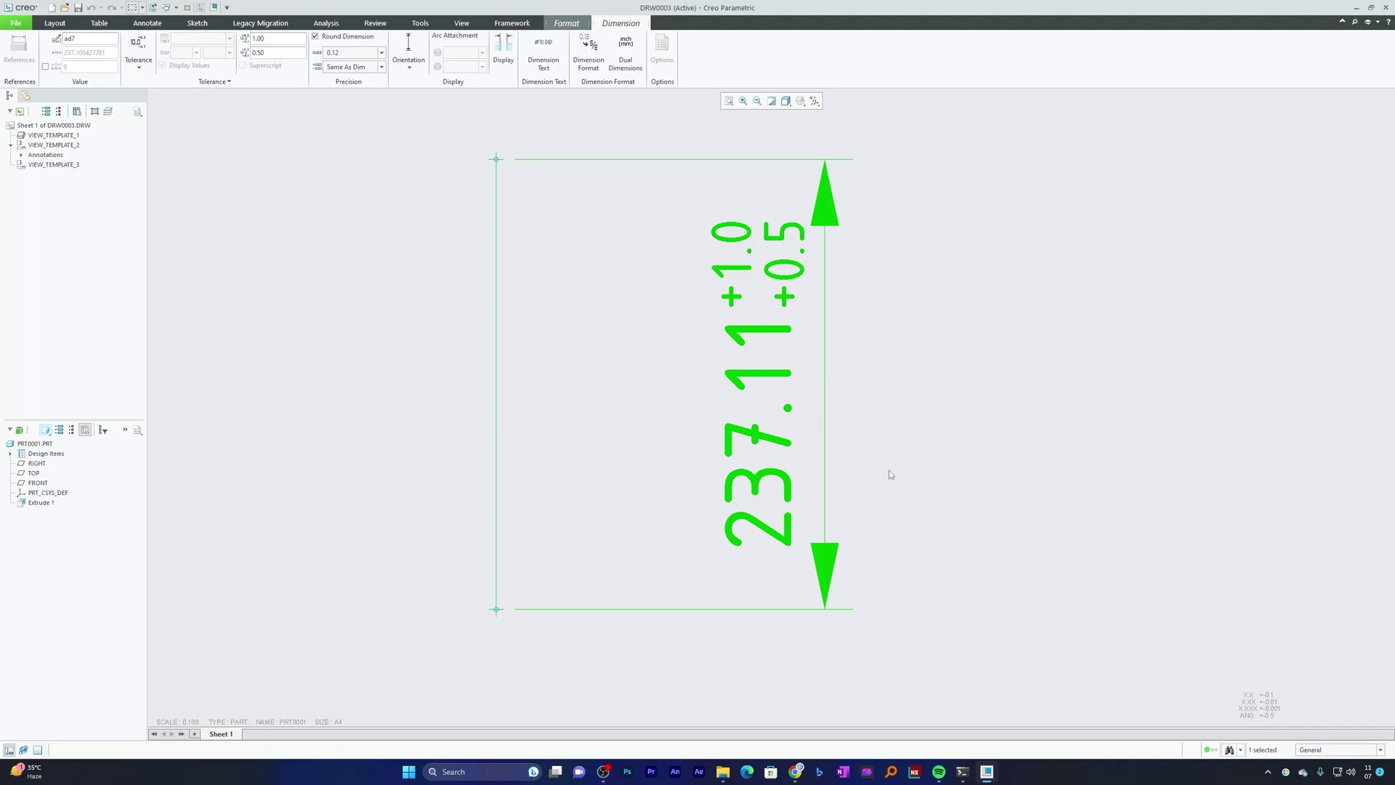
scroll(919, 407, up, 5)
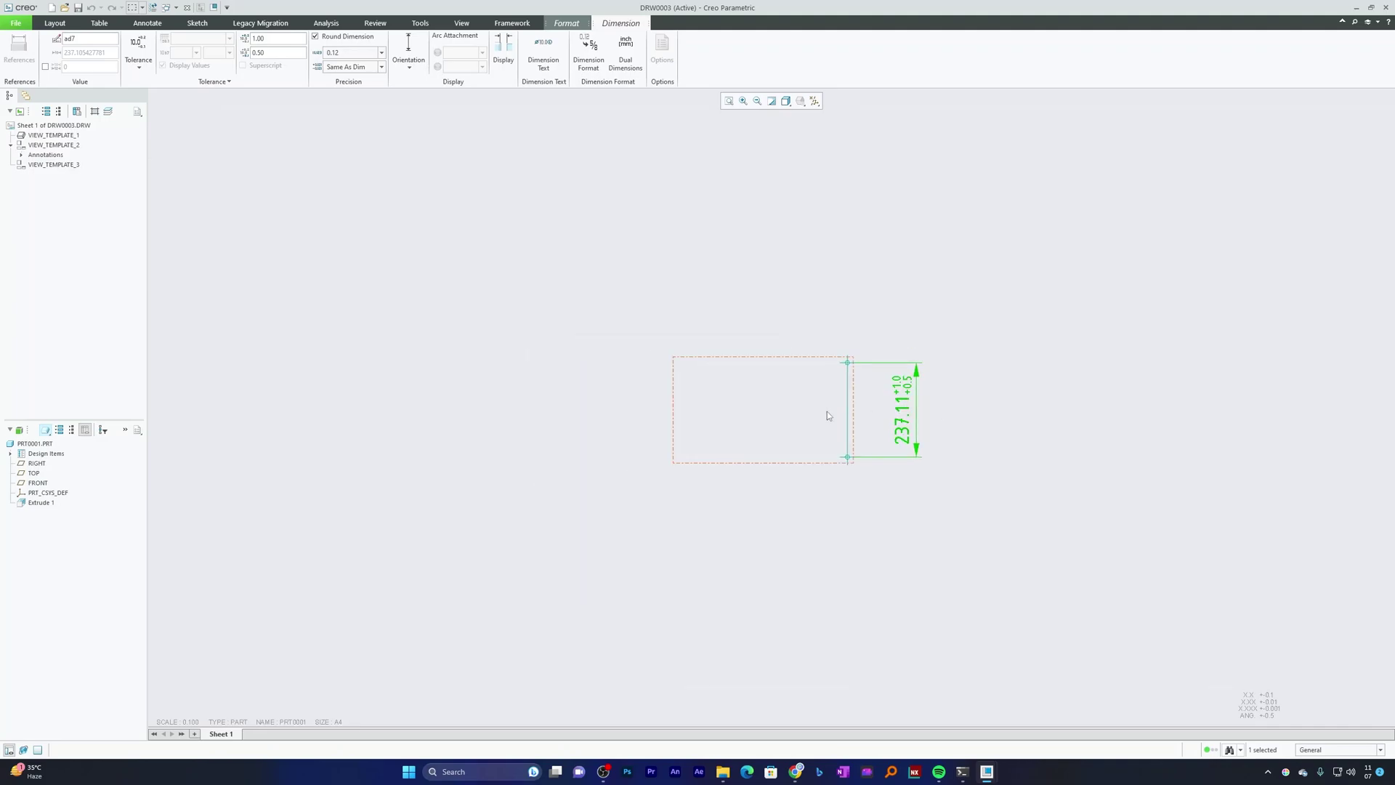
- Deselect the dimension and select the block's drawing view
click(763, 301)
click(728, 416)
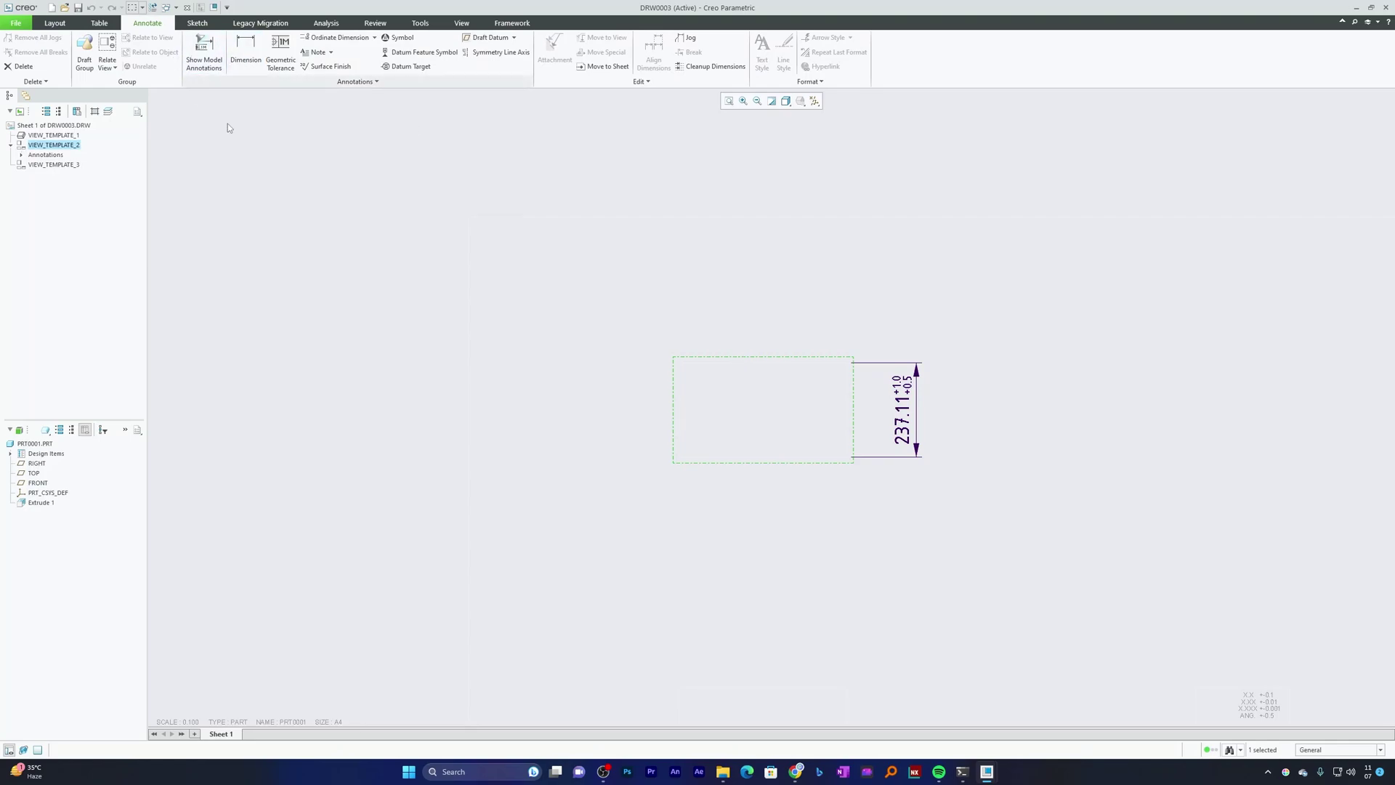
click(713, 344)
click(712, 383)
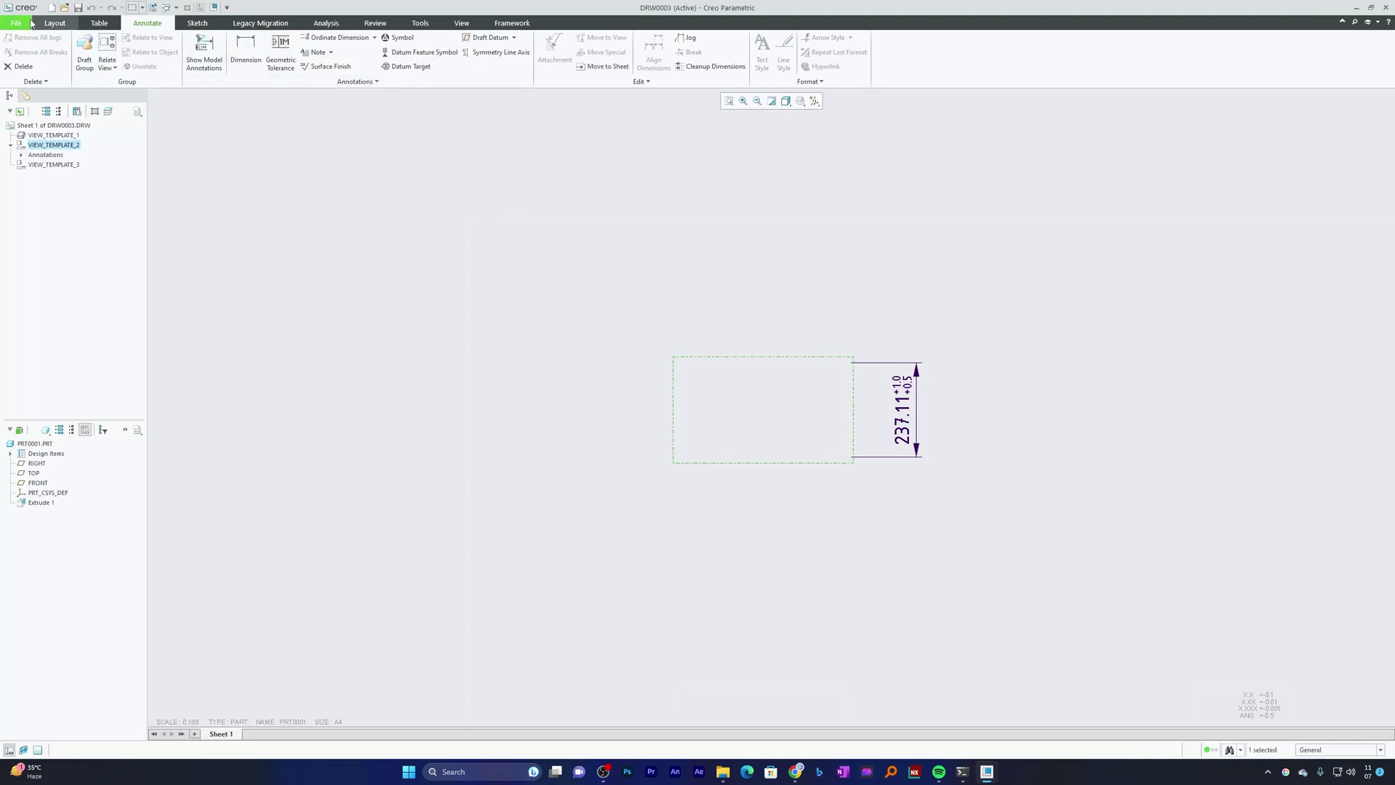
click(716, 340)
click(732, 372)
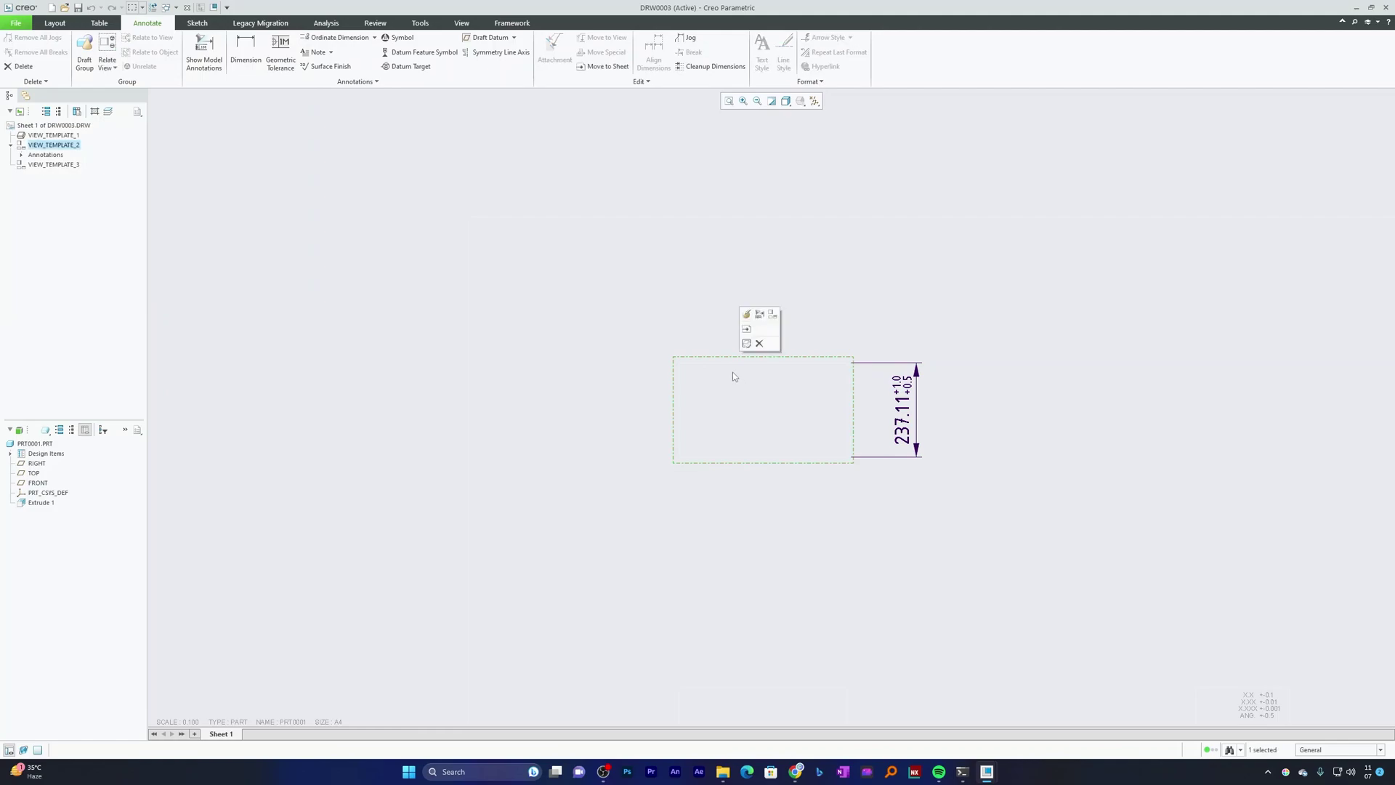
- Set the Geometry system colour to black under Graphics in System Appearance options
click(15, 23)
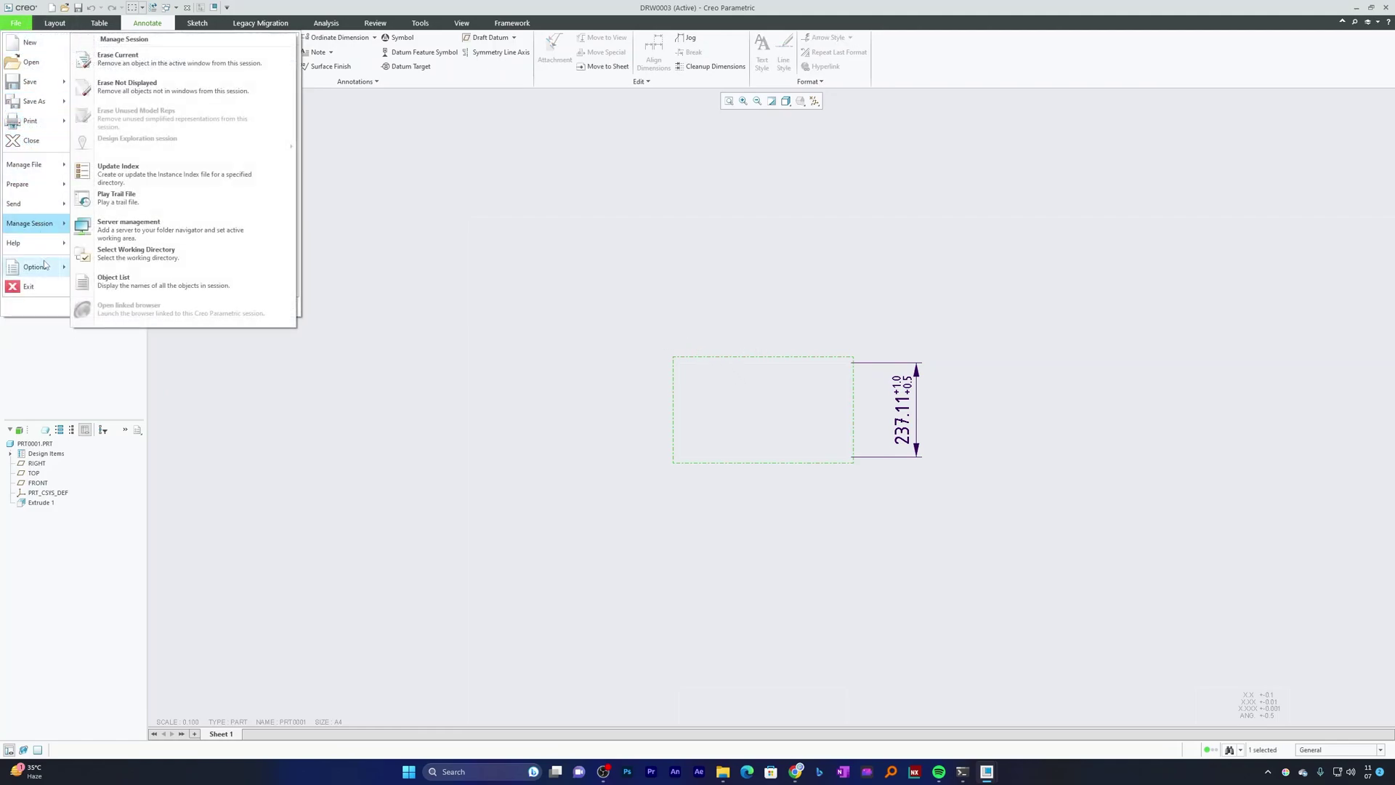
click(14, 269)
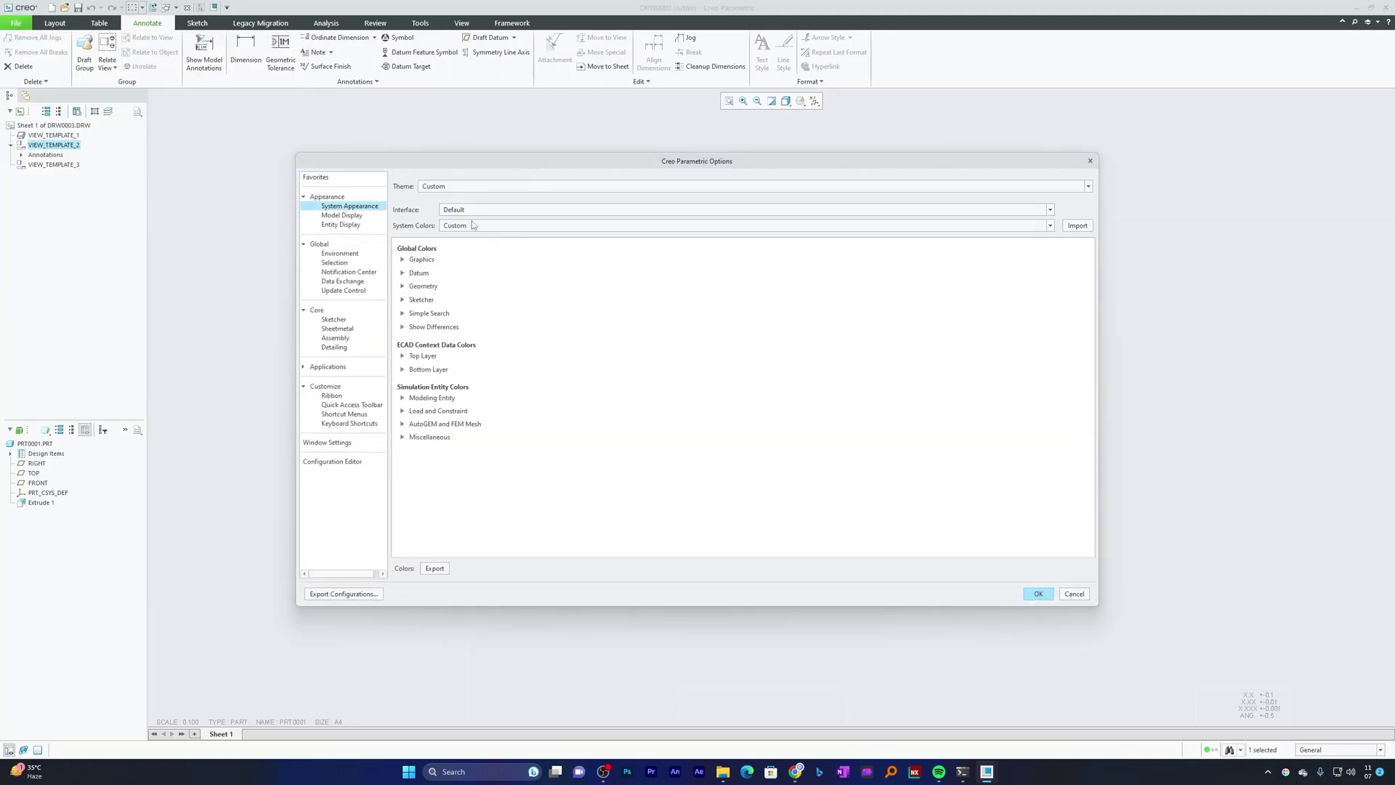
click(406, 261)
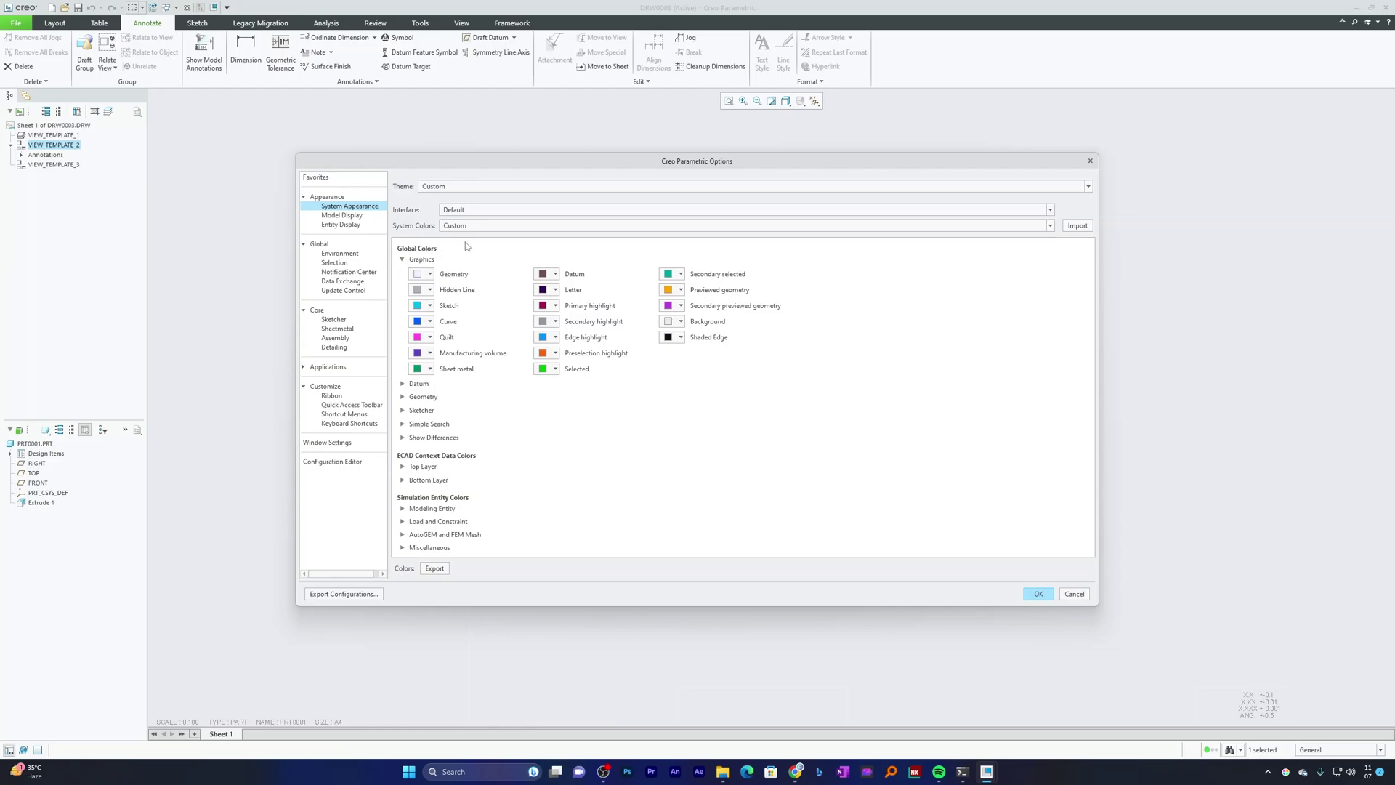
mouse_move(499, 158)
mouse_down()
mouse_move(1166, 200)
mouse_move(1142, 208)
mouse_up()
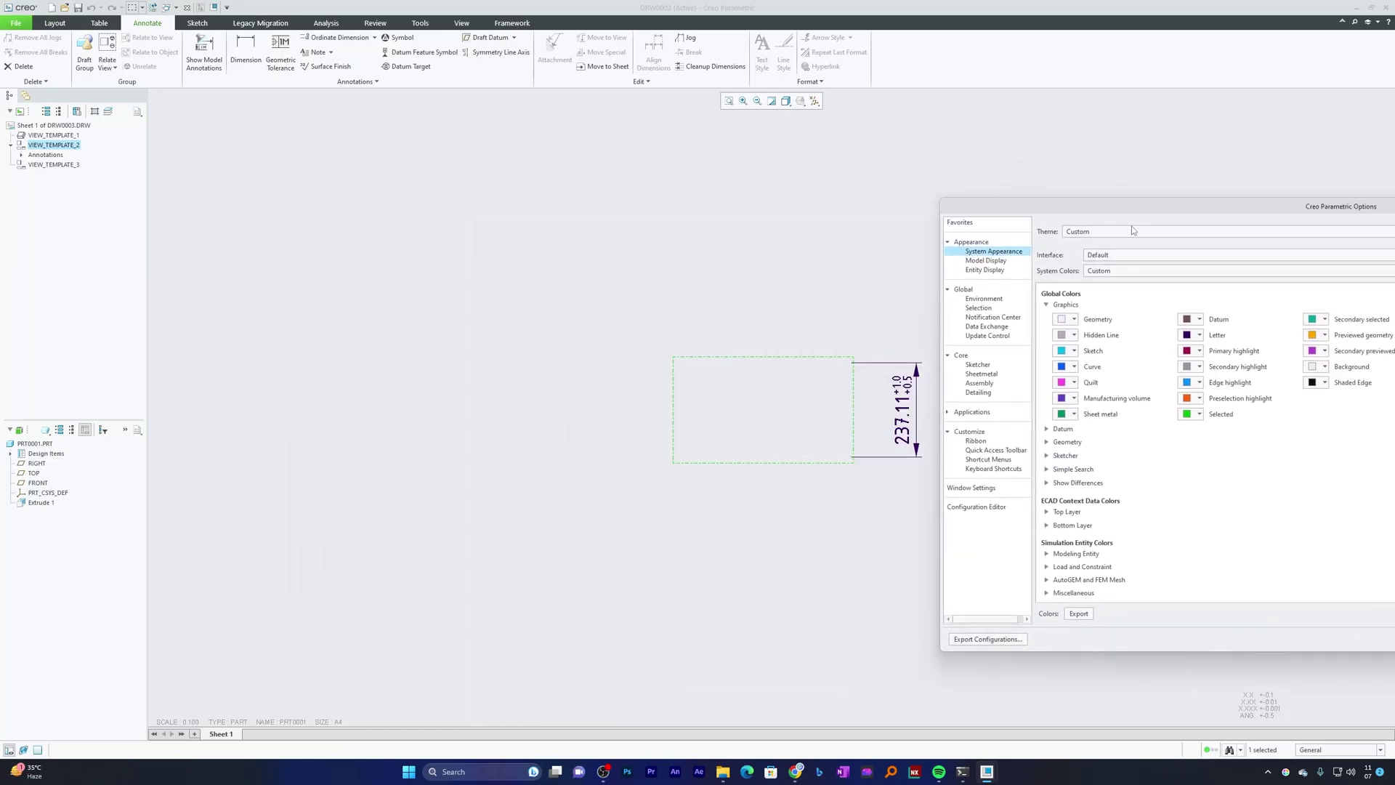
click(1073, 321)
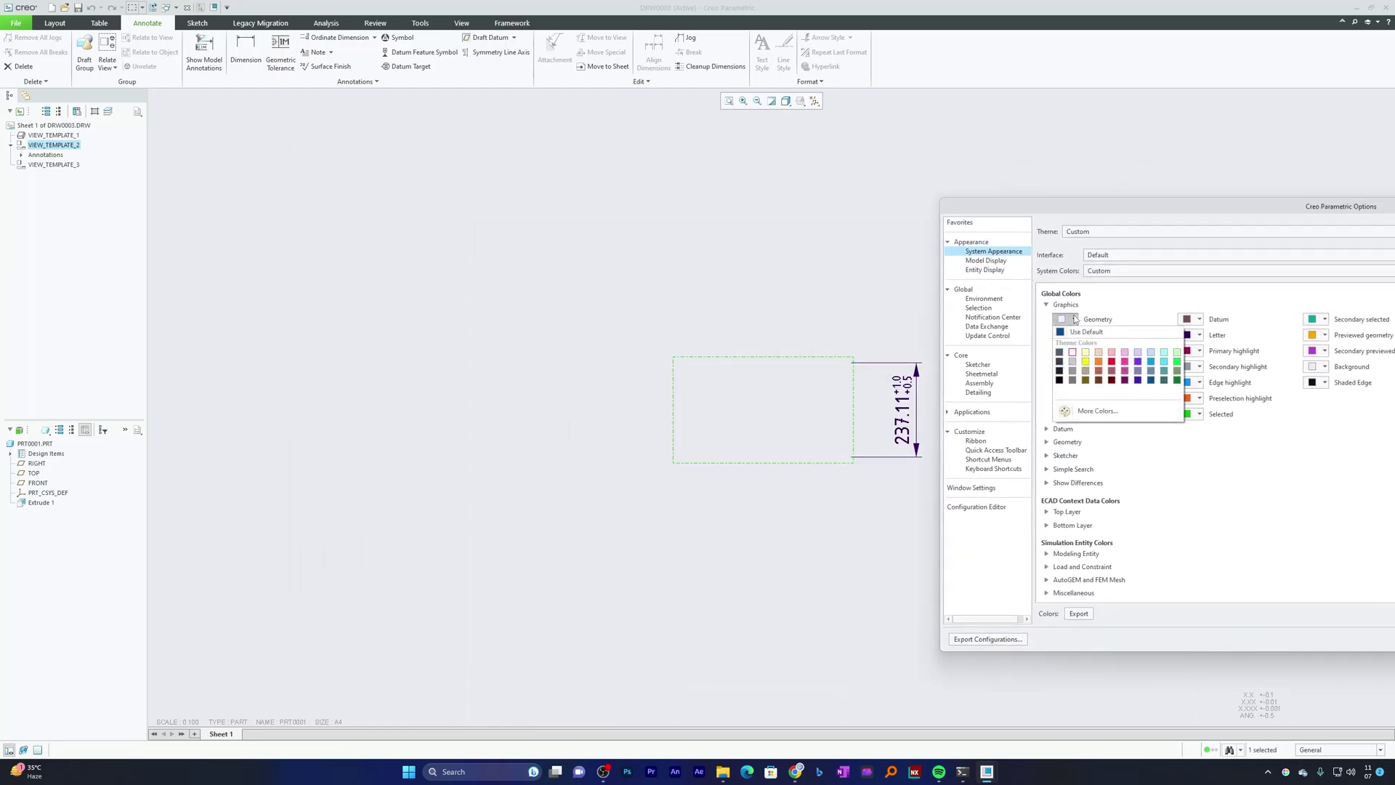
click(1064, 378)
scroll(471, 312, down, 3)
scroll(794, 472, up, 3)
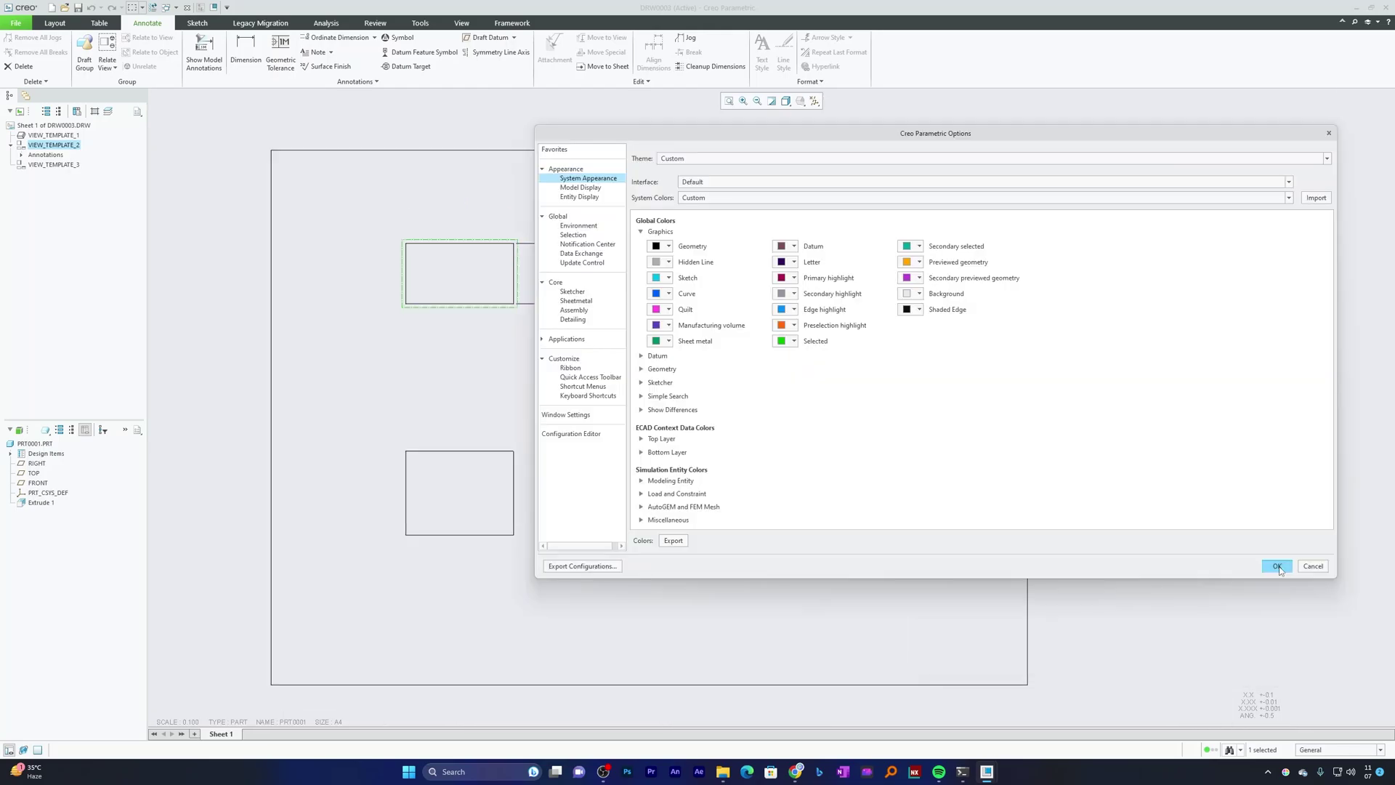
click(1278, 566)
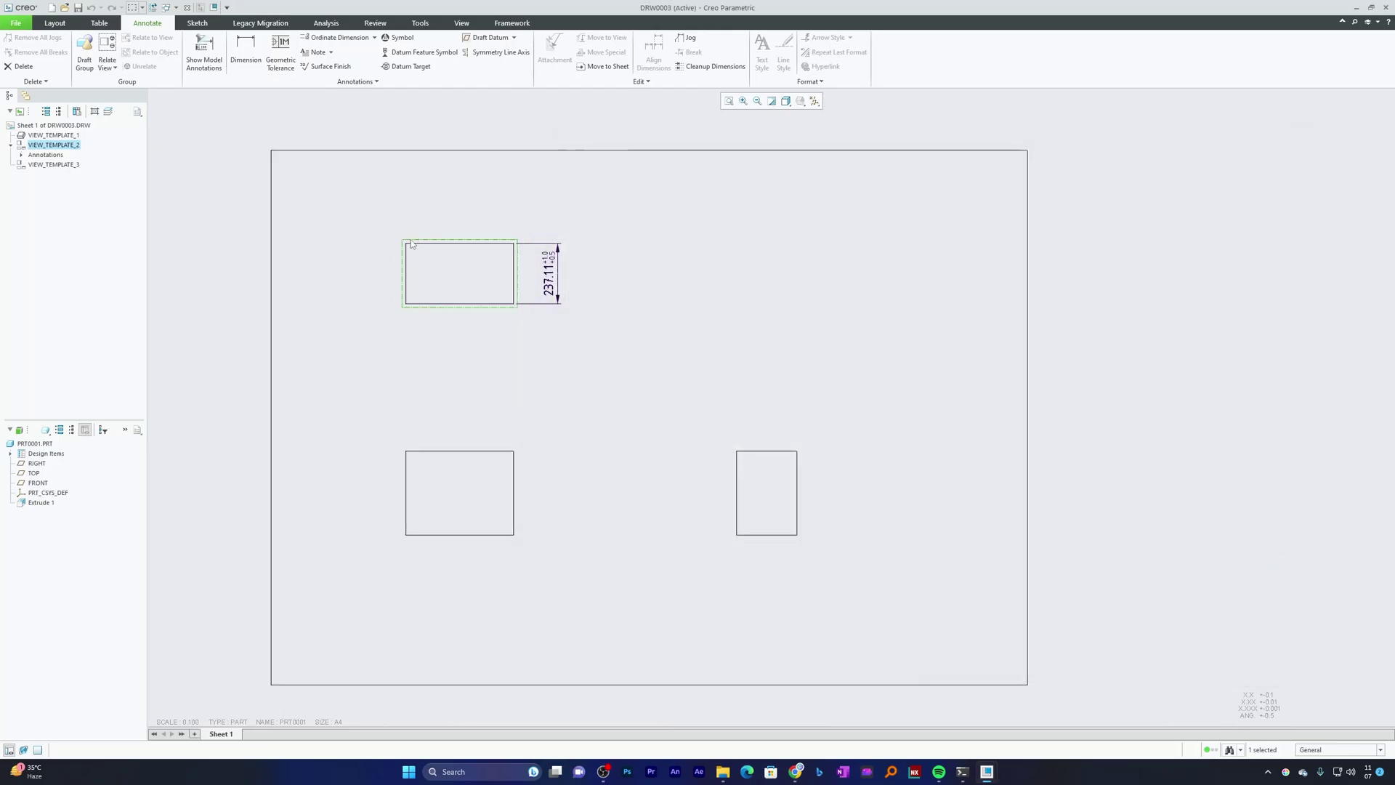
- Inspect the 237.11 toleranced dimension by selecting and deselecting it, then zoom out
scroll(487, 228, up, 2)
scroll(487, 229, up, 2)
click(674, 343)
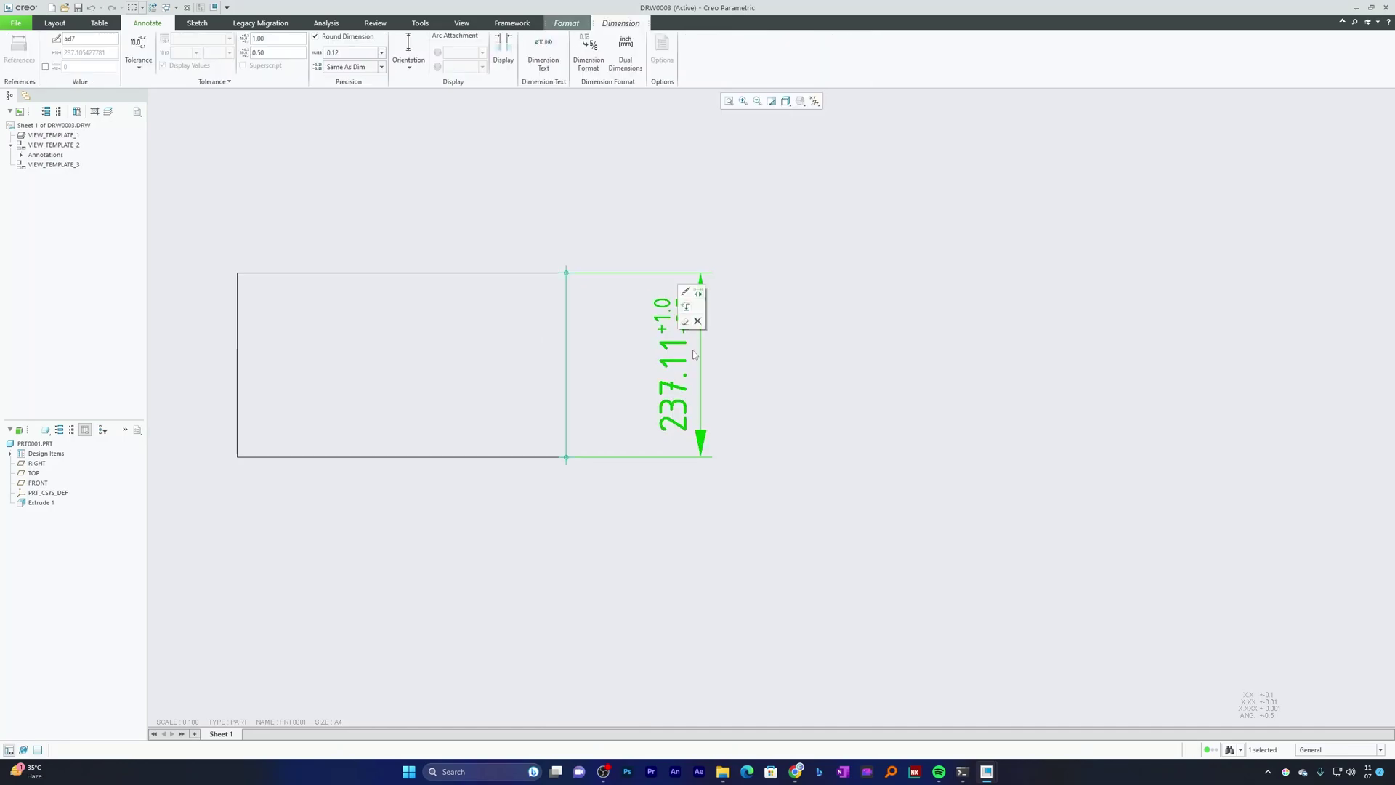
click(787, 368)
scroll(510, 192, down, 3)
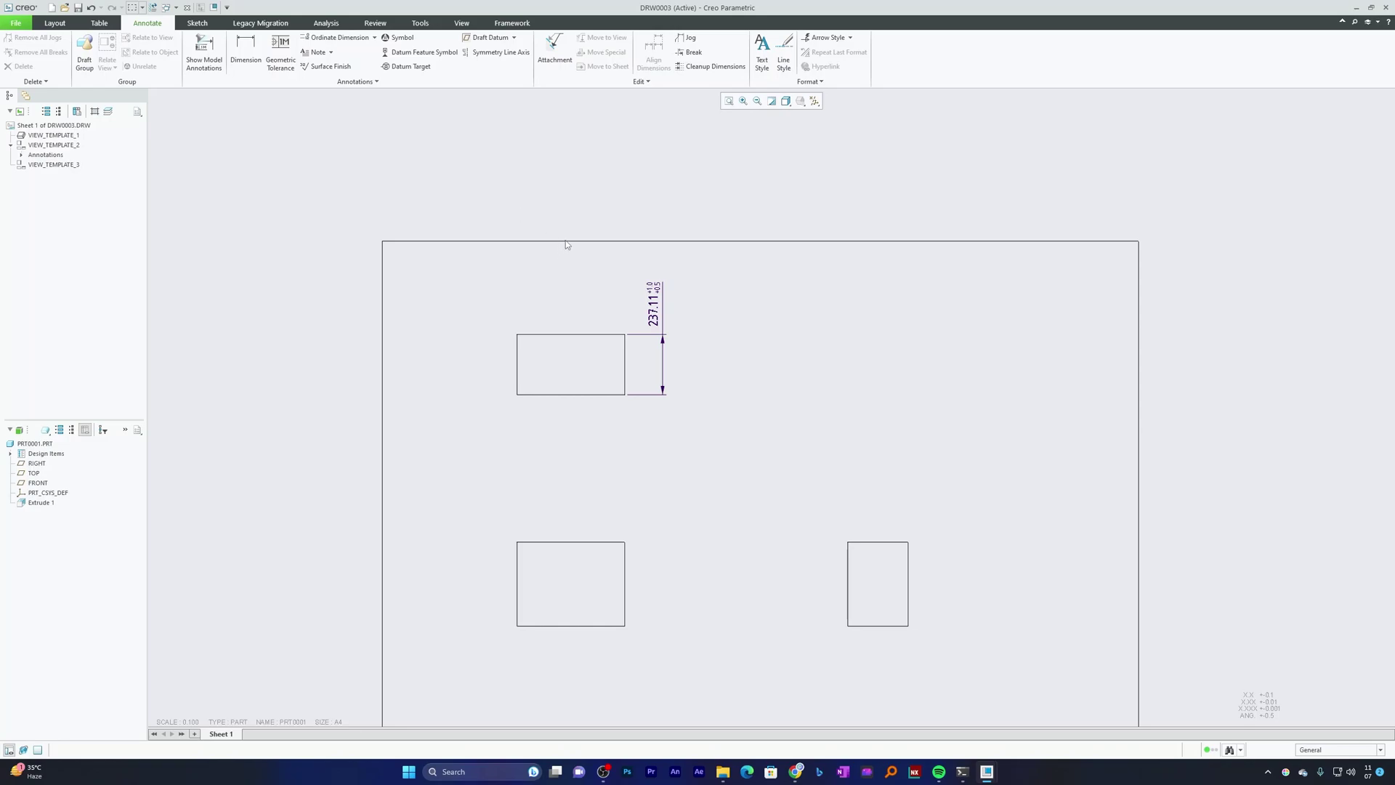
- Save the drawing's detail options from Drawing Properties to a .dtl file
click(17, 23)
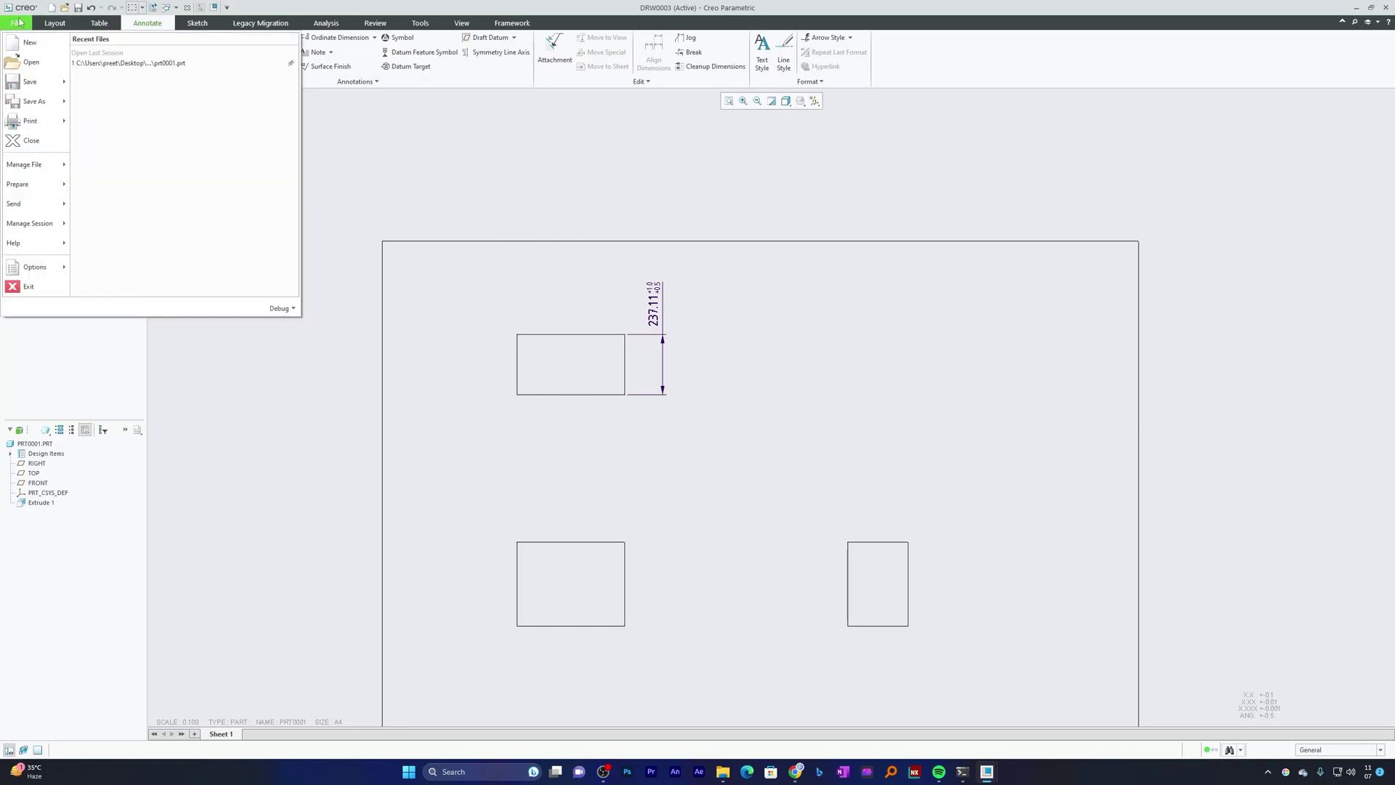
click(19, 21)
click(19, 22)
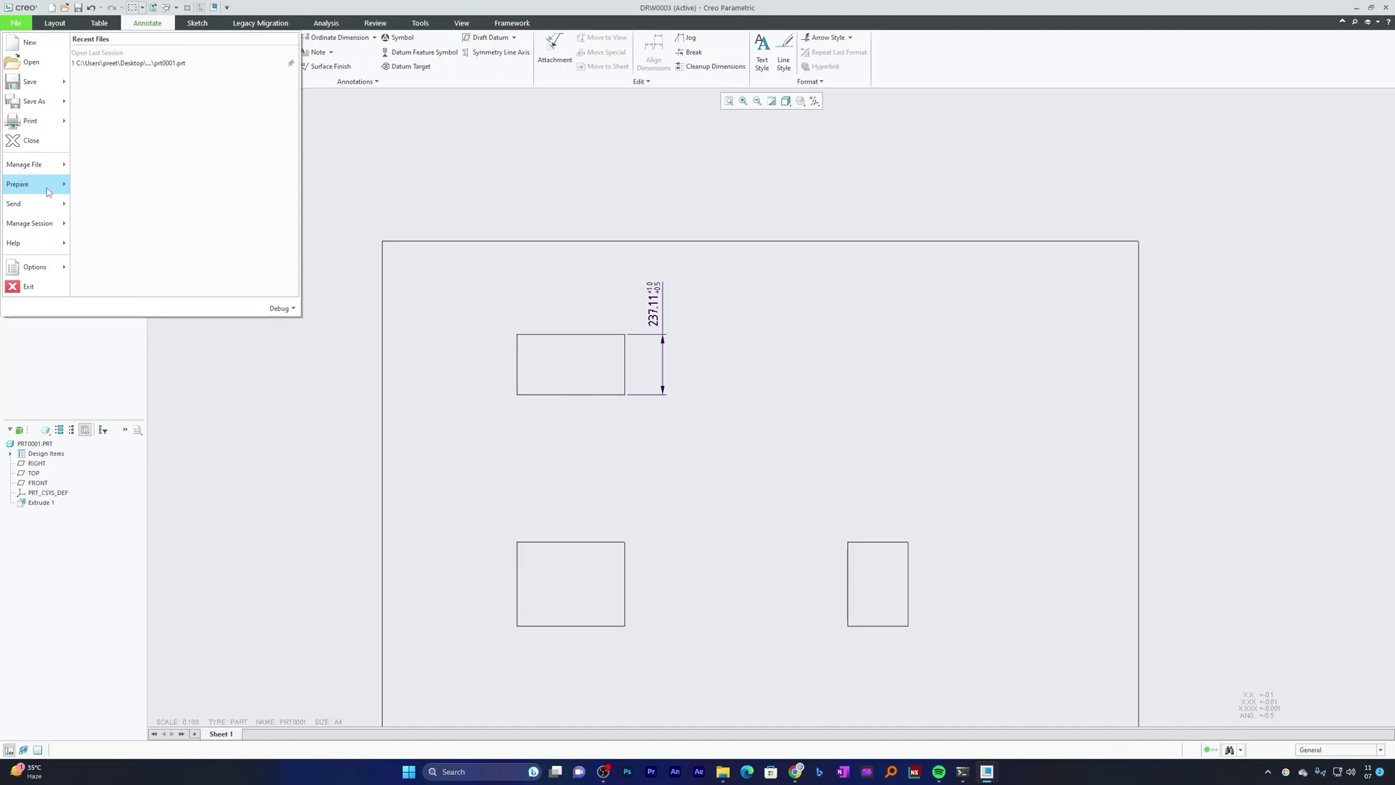
mouse_move(48, 191)
click(118, 66)
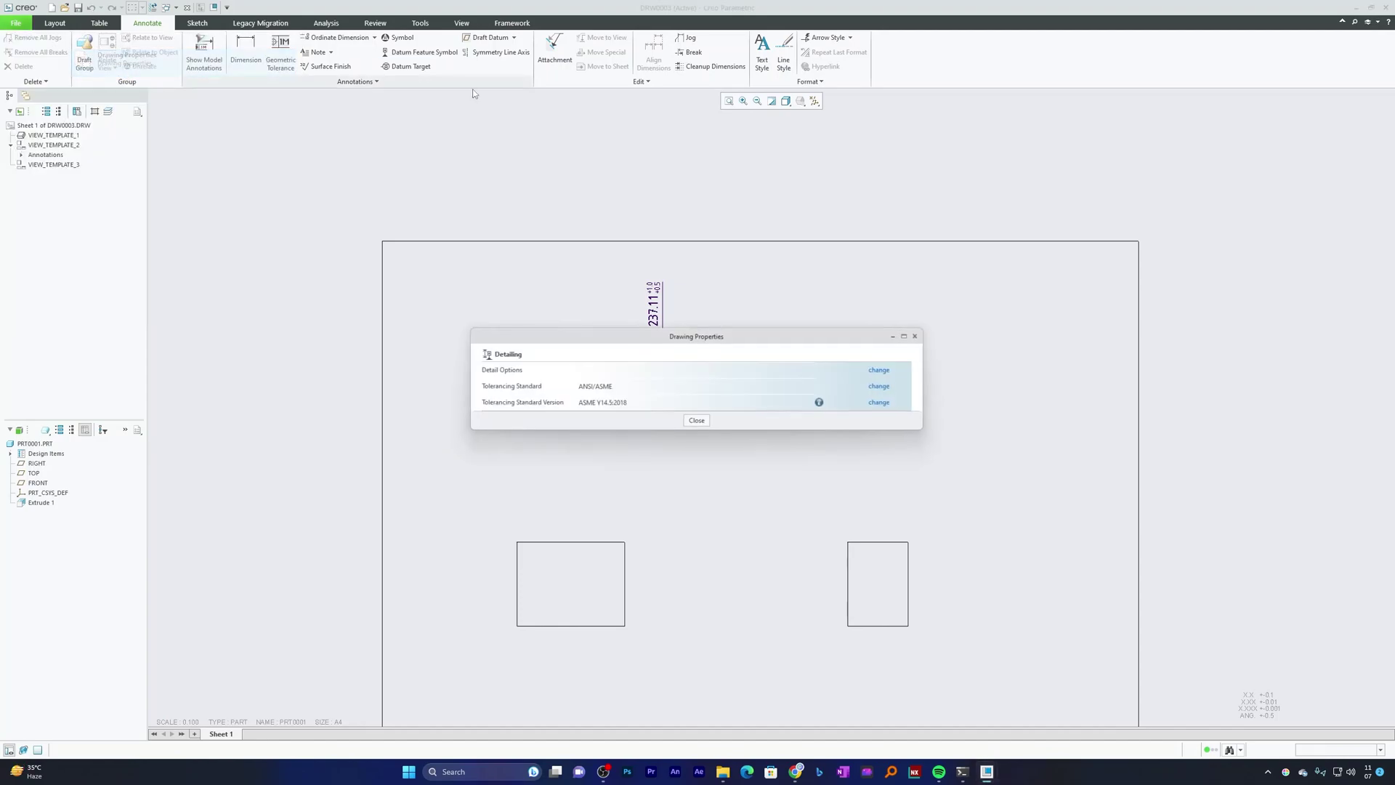
click(882, 371)
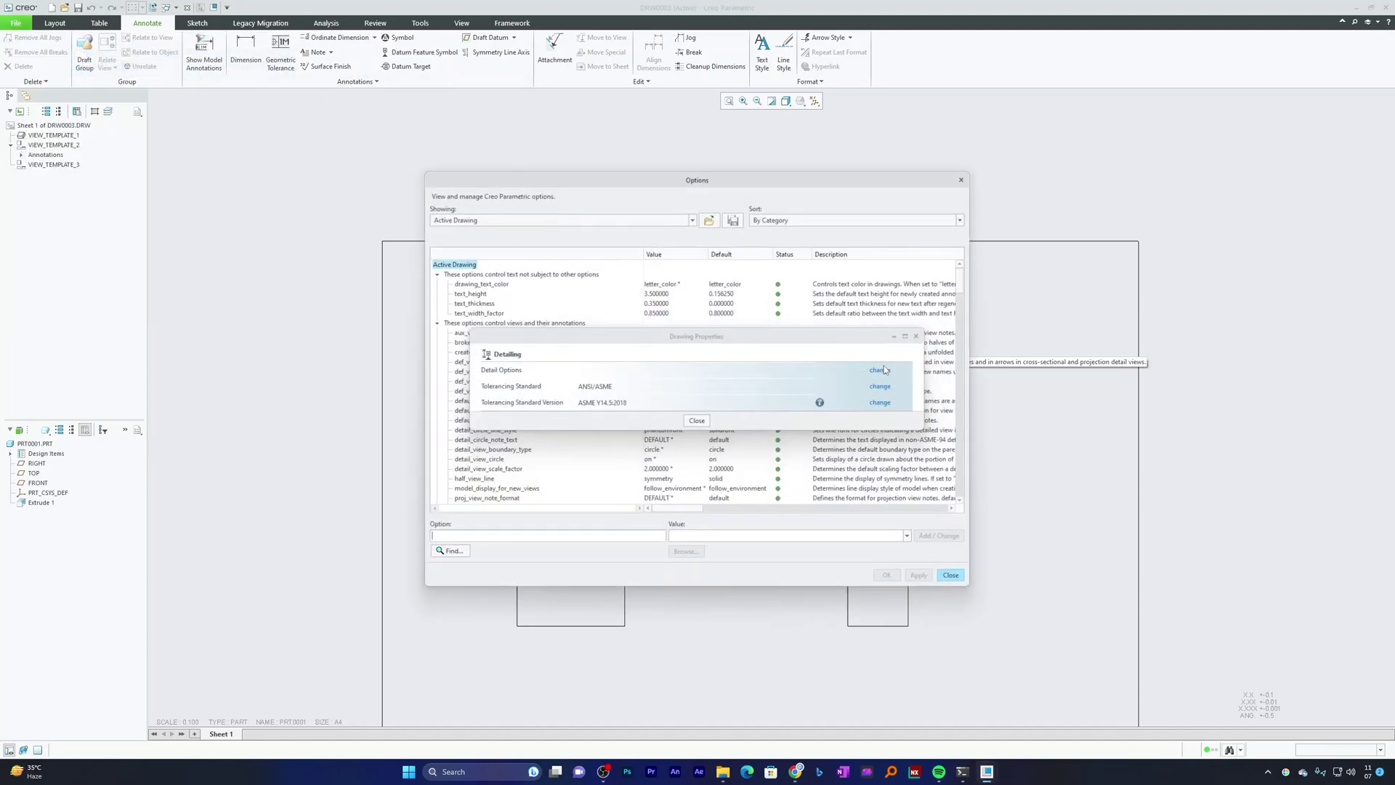
click(736, 220)
click(814, 522)
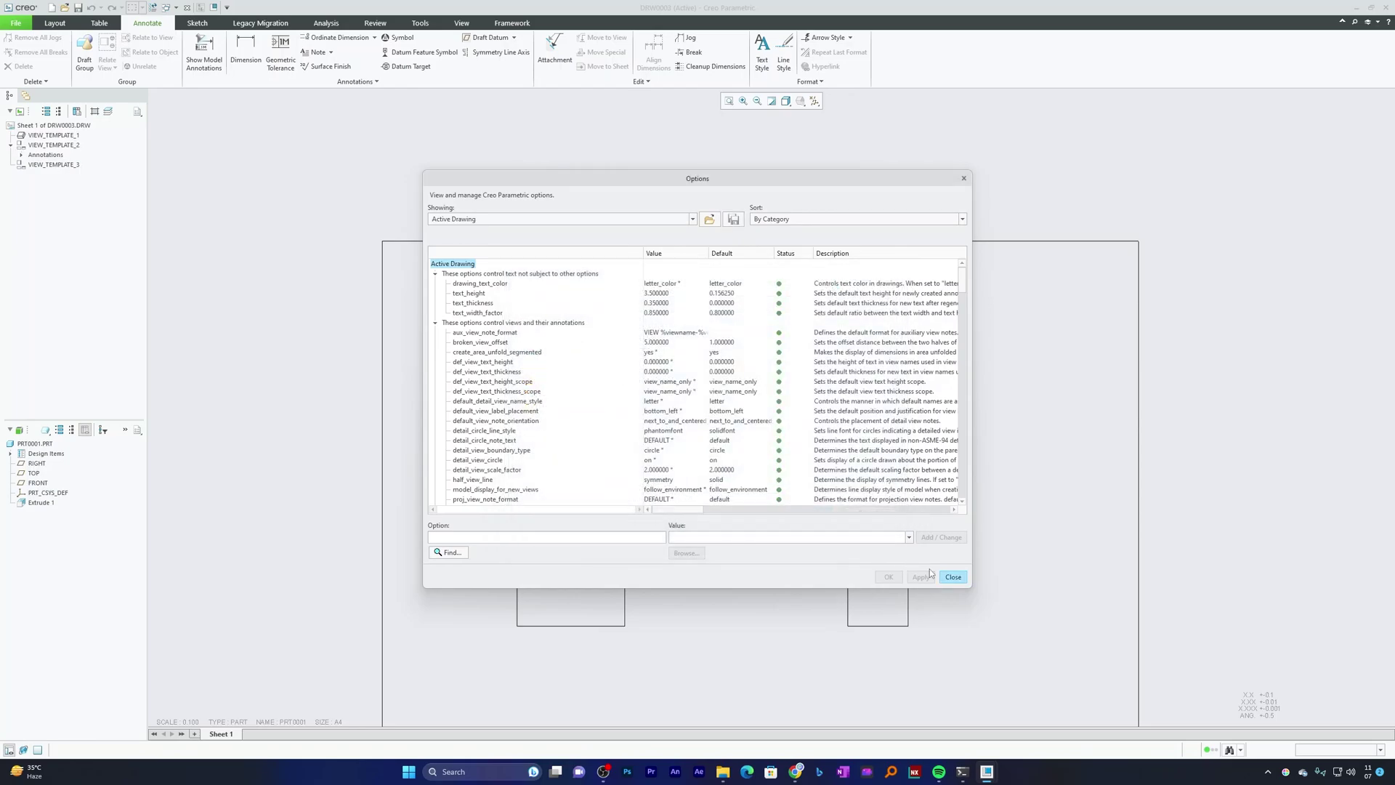
click(953, 577)
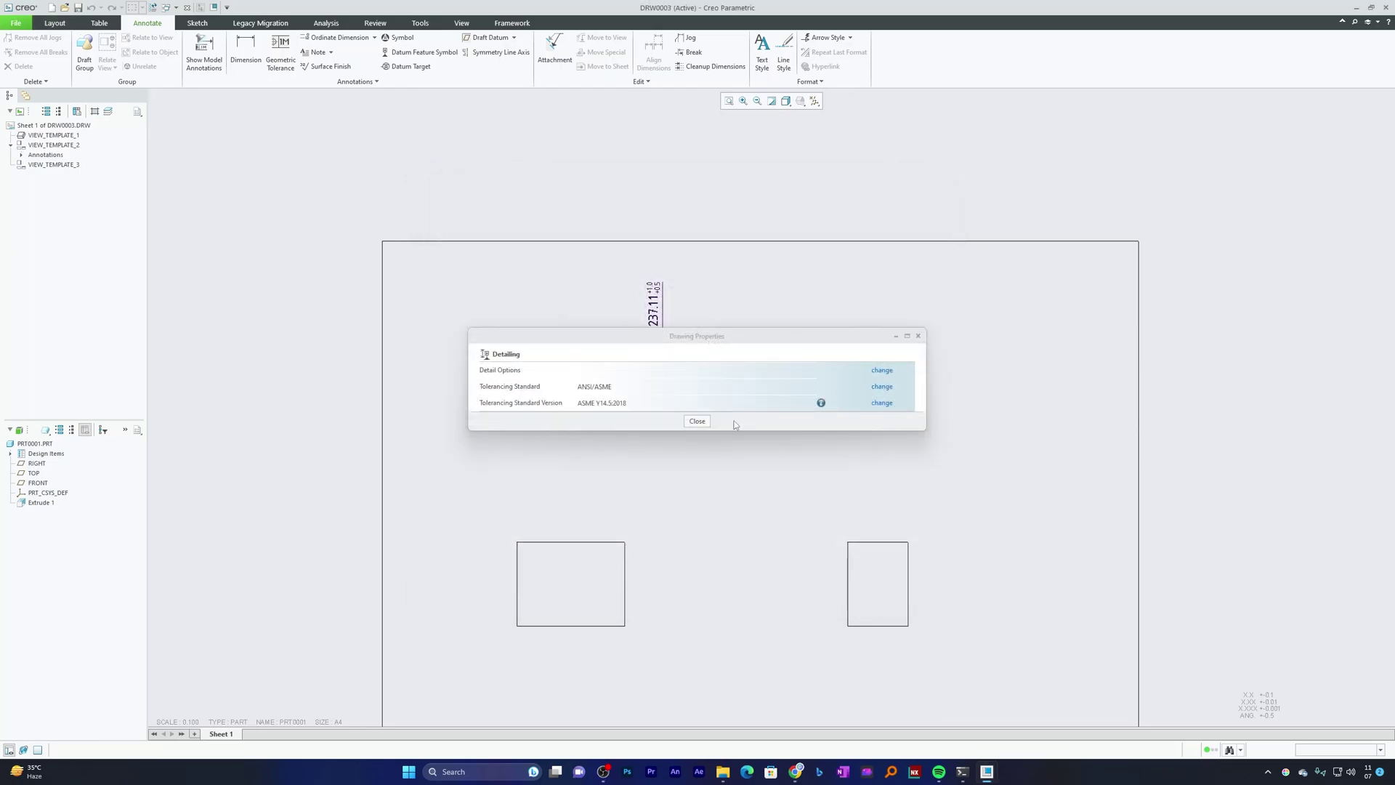
click(696, 422)
- Edit config.pro's drawing_setup_file value in the Configuration Editor to point to the .dtl file
click(15, 23)
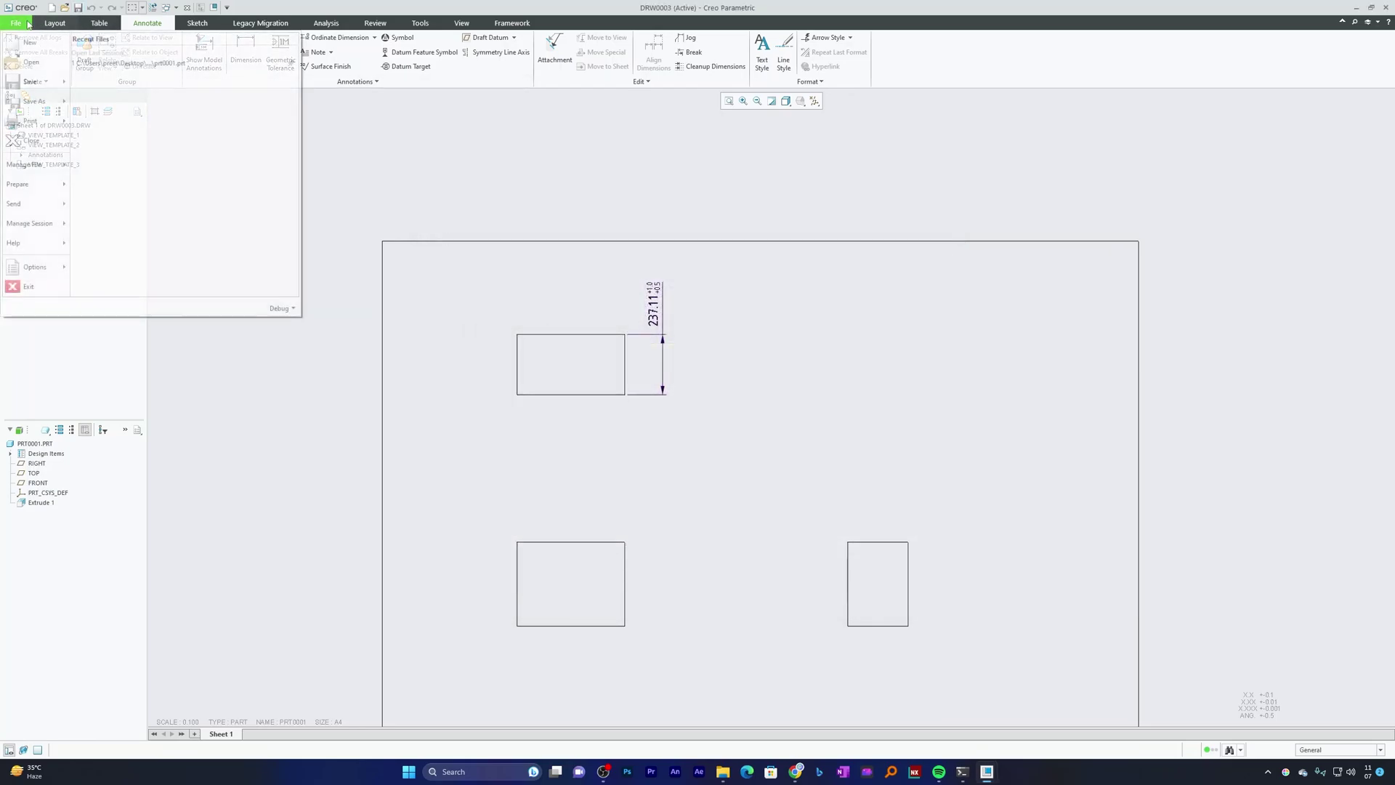
click(22, 269)
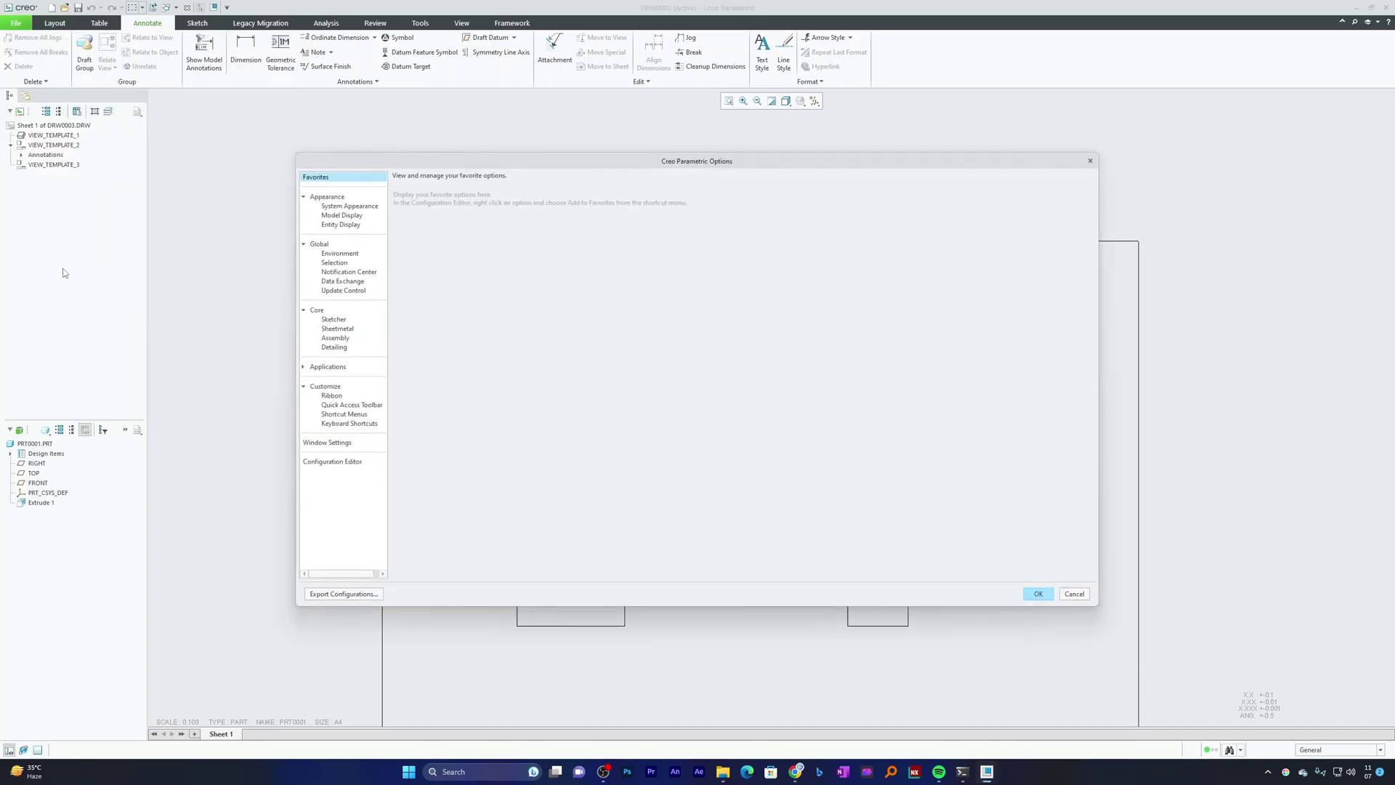
click(339, 464)
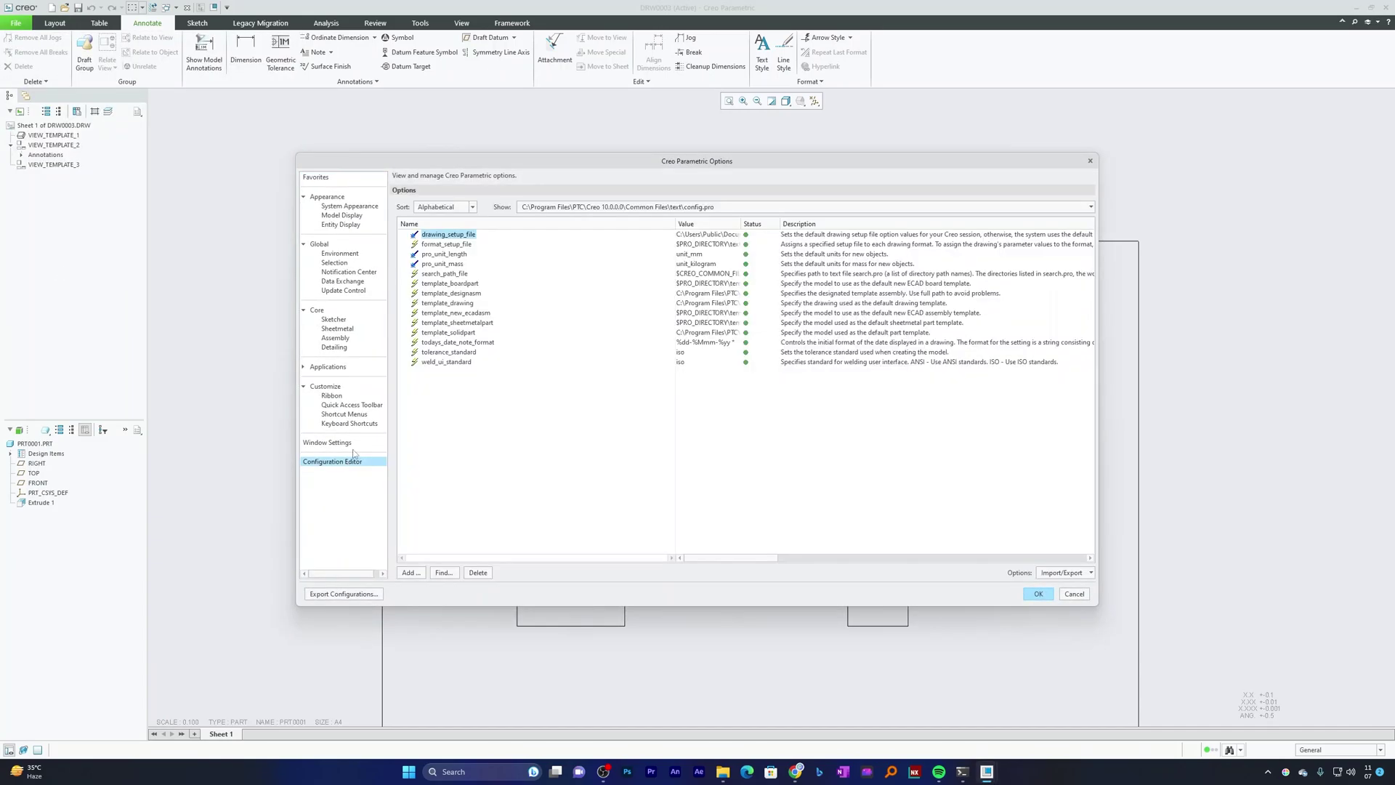
double_click(705, 234)
click(1047, 593)
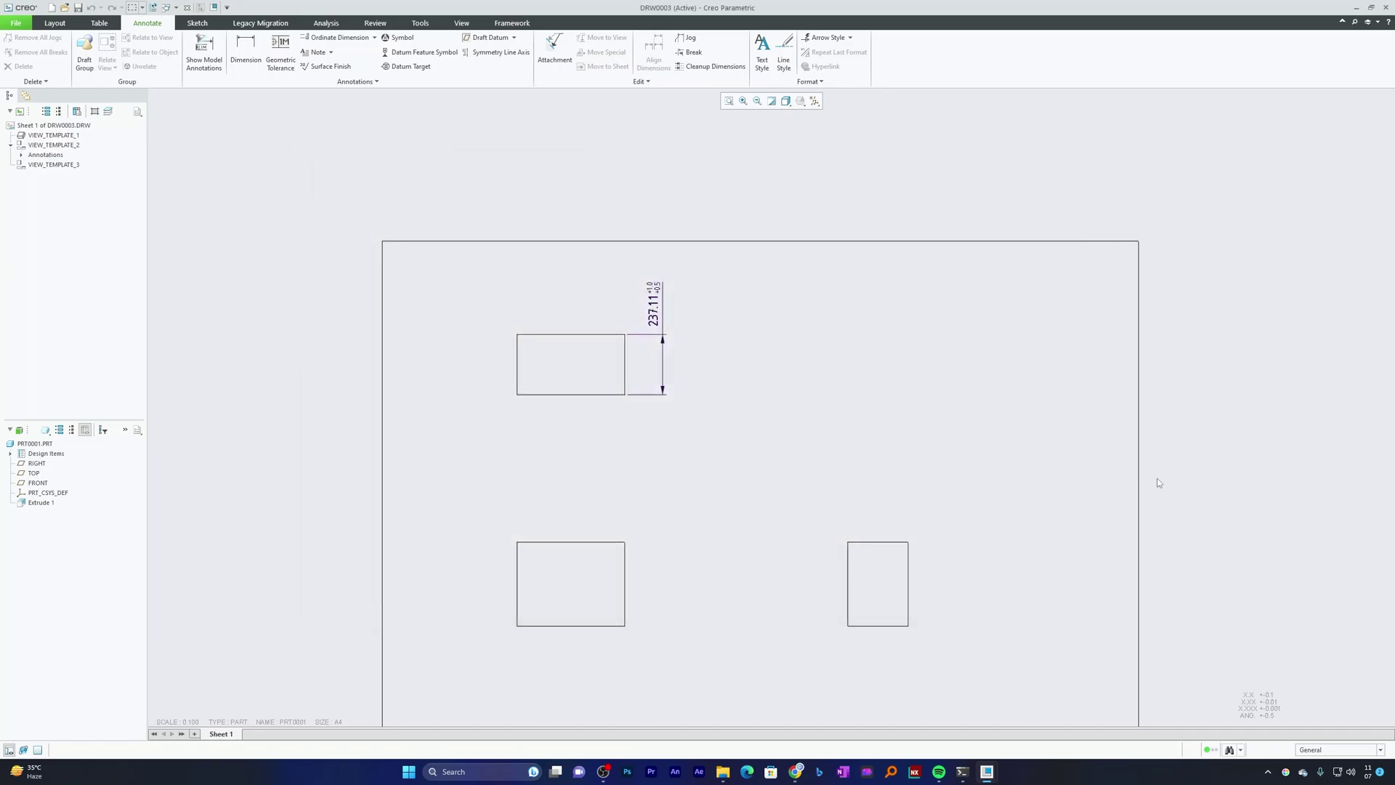